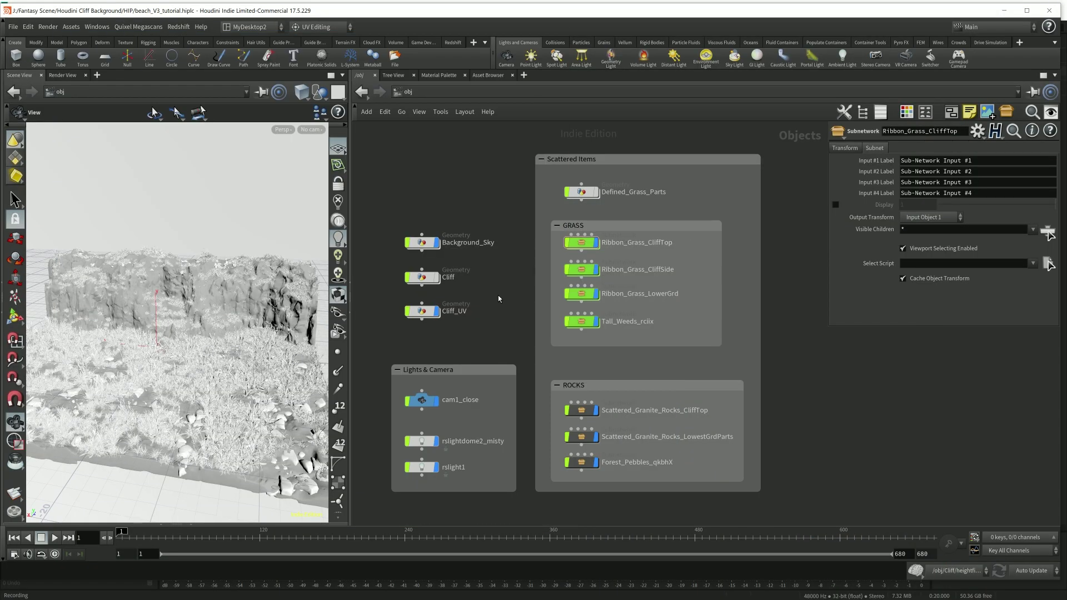
Select the lights and camera group to review rslight1's light type settings
middle_click_drag(499, 299, 499, 299)
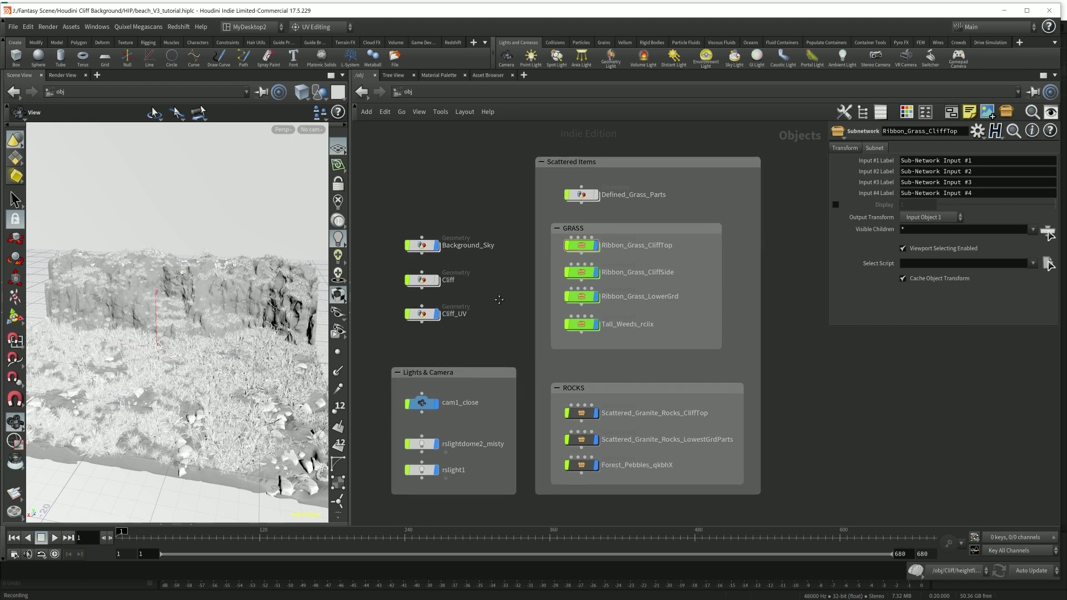
left_click_drag(484, 265, 396, 299)
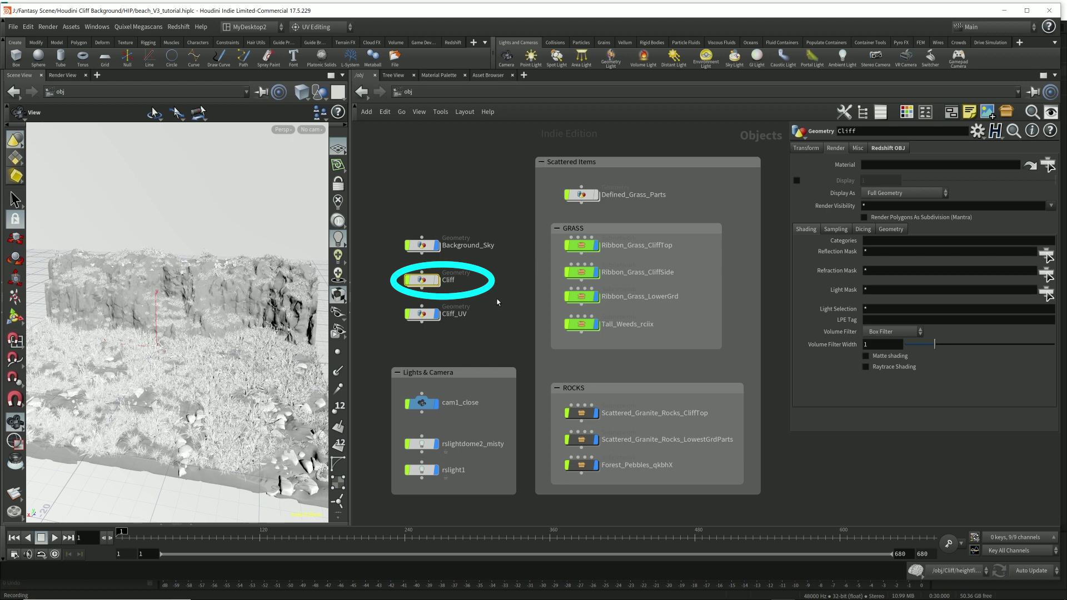
left_click_drag(367, 339, 524, 504)
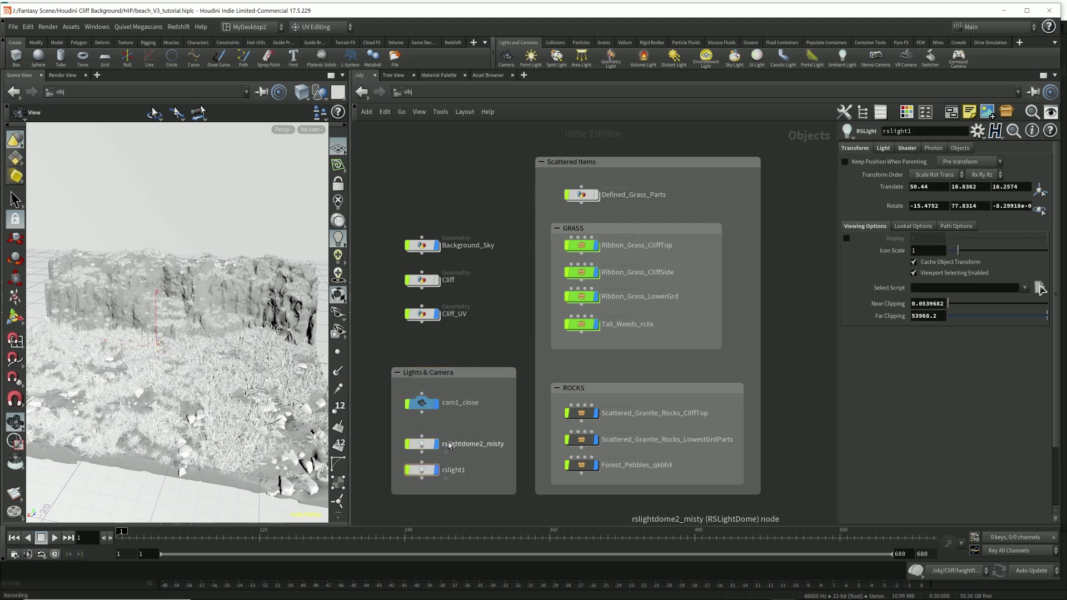
mouse_move(435, 472)
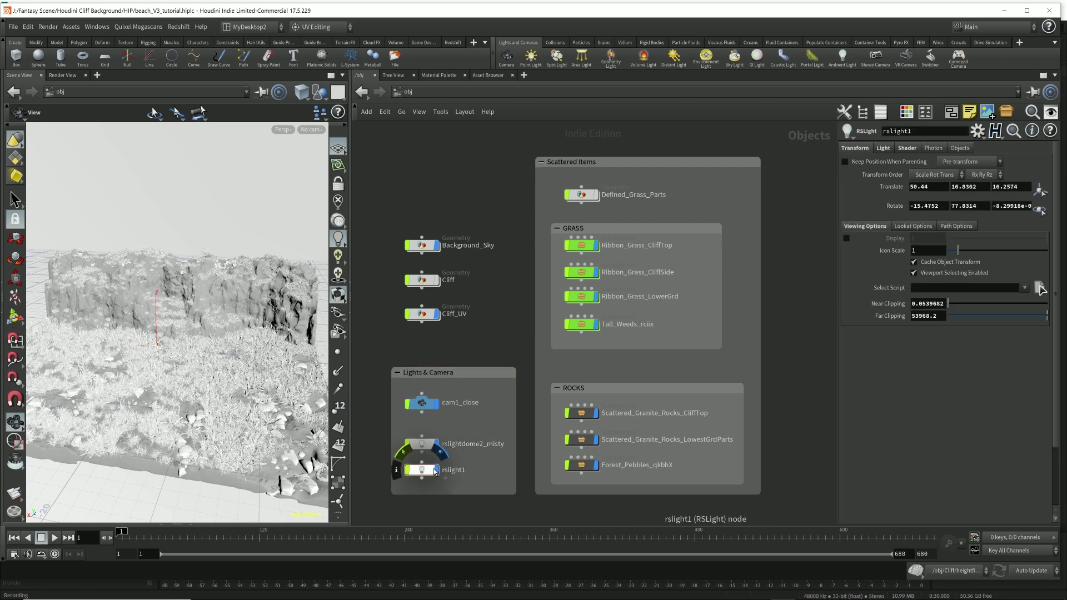
left_click(882, 148)
left_click(642, 243)
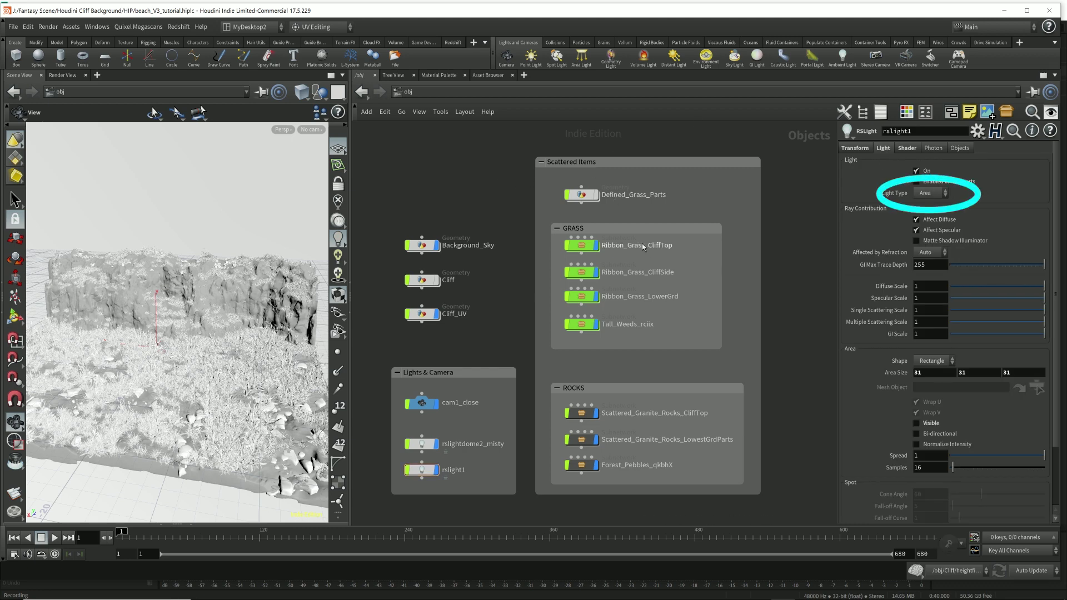
Check the GRASS and ROCKS groups and briefly preview the cliff in a Redshift render
left_click_drag(512, 138, 535, 148)
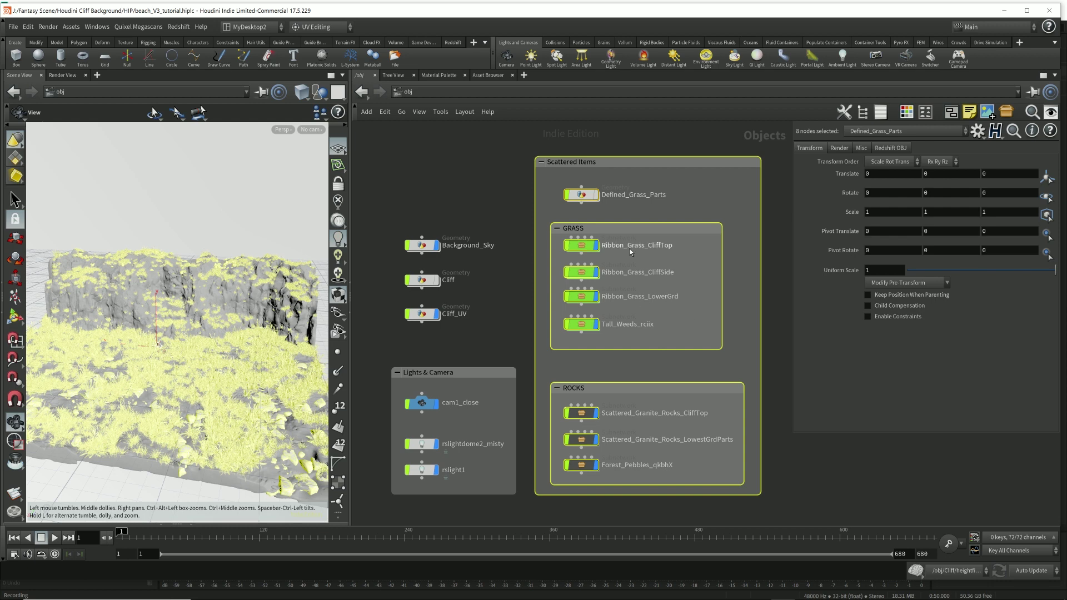
left_click(705, 229)
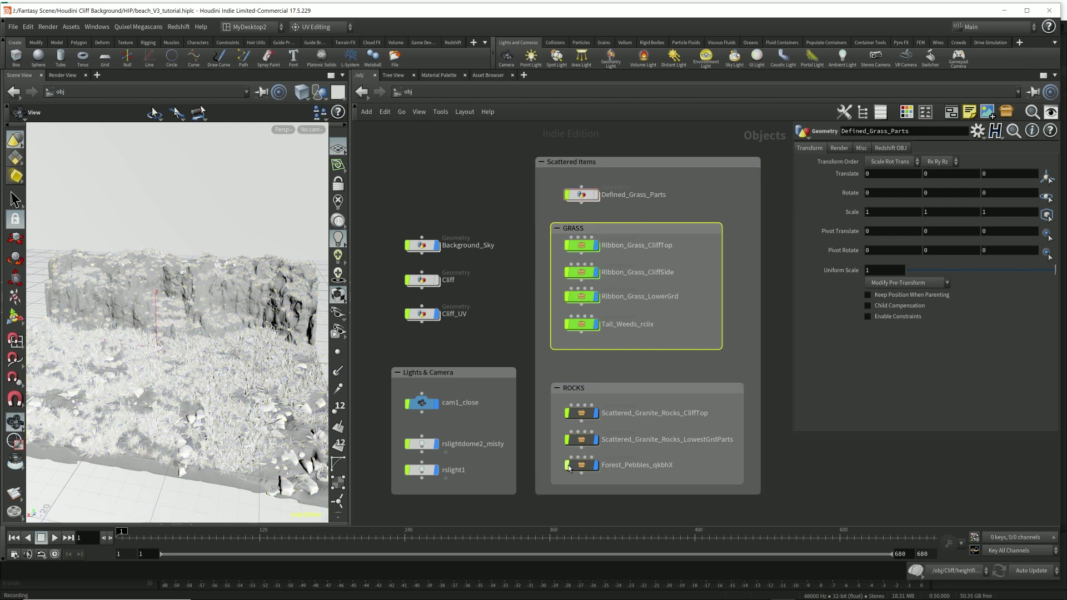
left_click(640, 390)
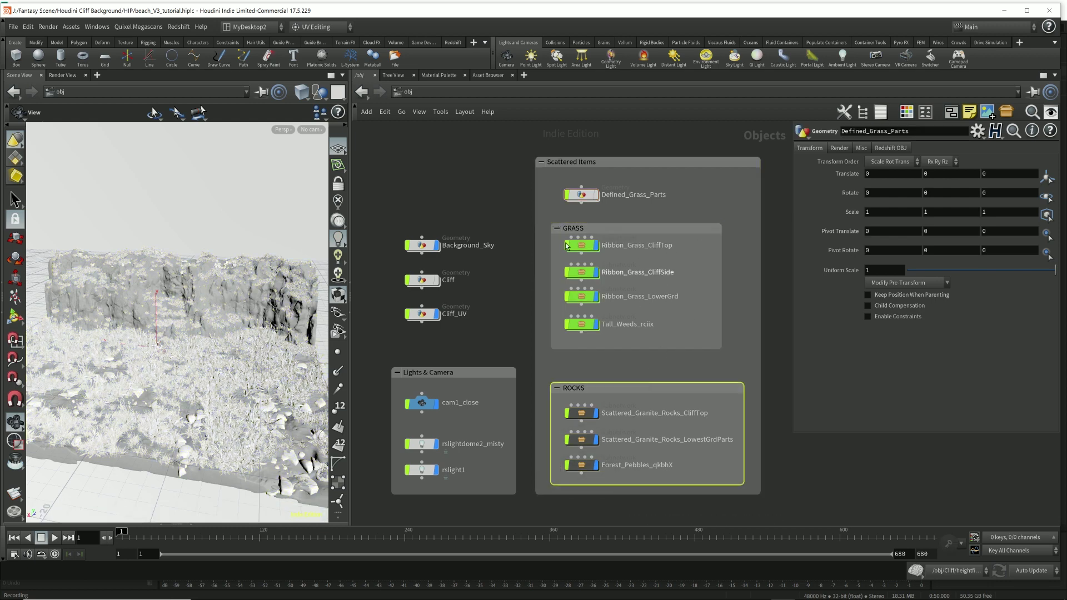
left_click_drag(183, 311, 139, 234)
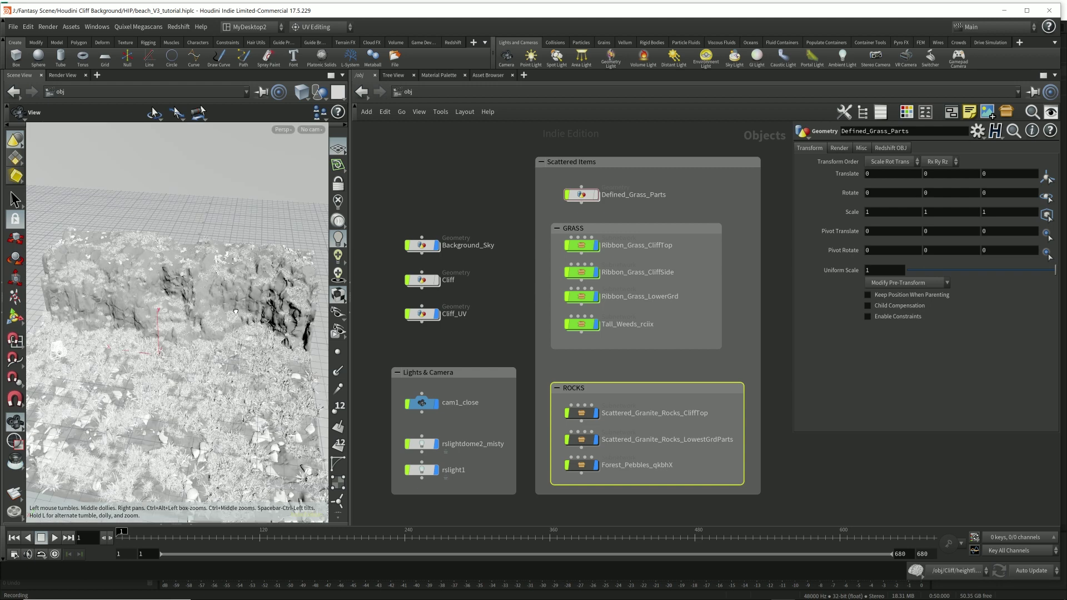
left_click(62, 76)
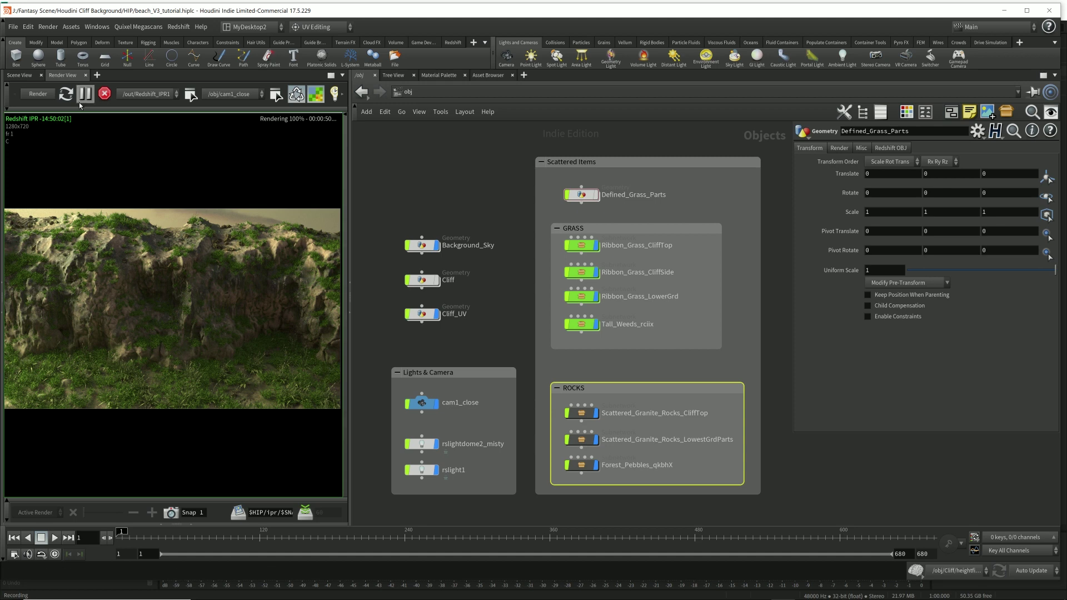
left_click(105, 97)
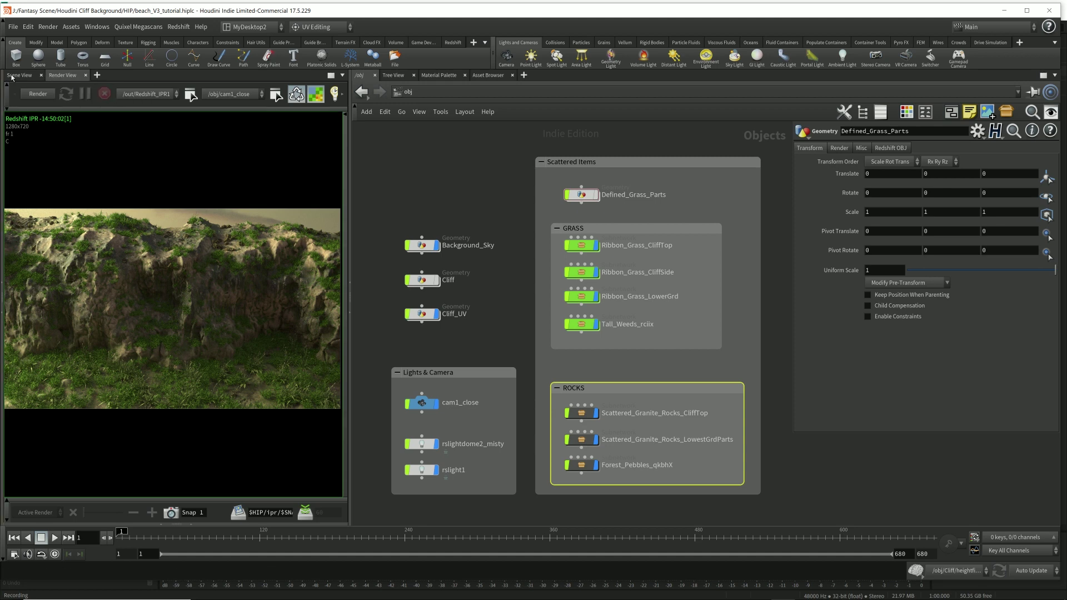
left_click(18, 75)
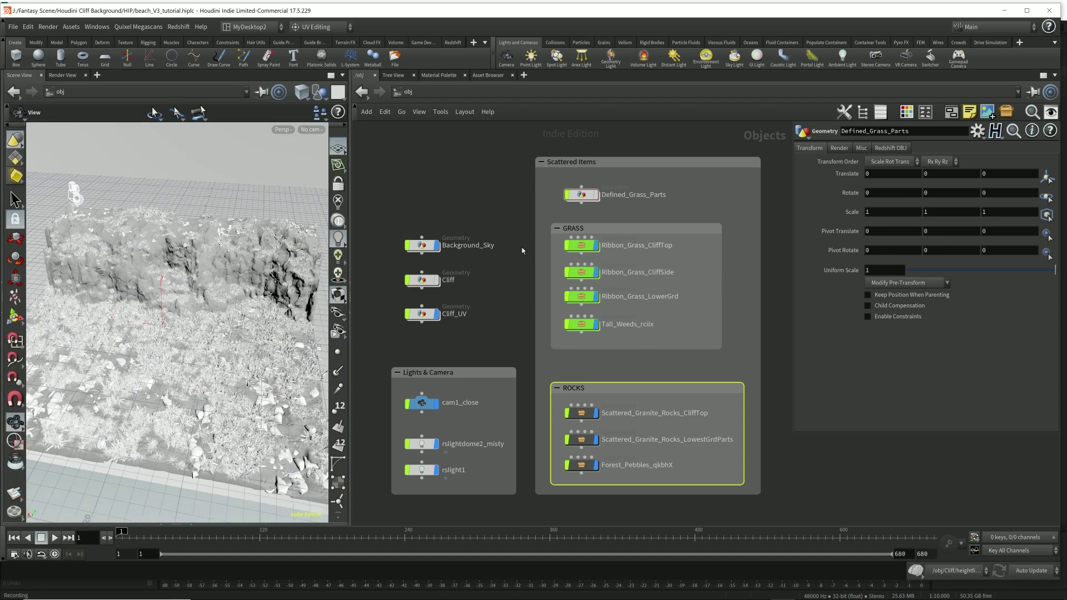
Turn off display of the grass and rock objects and turn on Background_Sky
left_click_drag(557, 279, 656, 482)
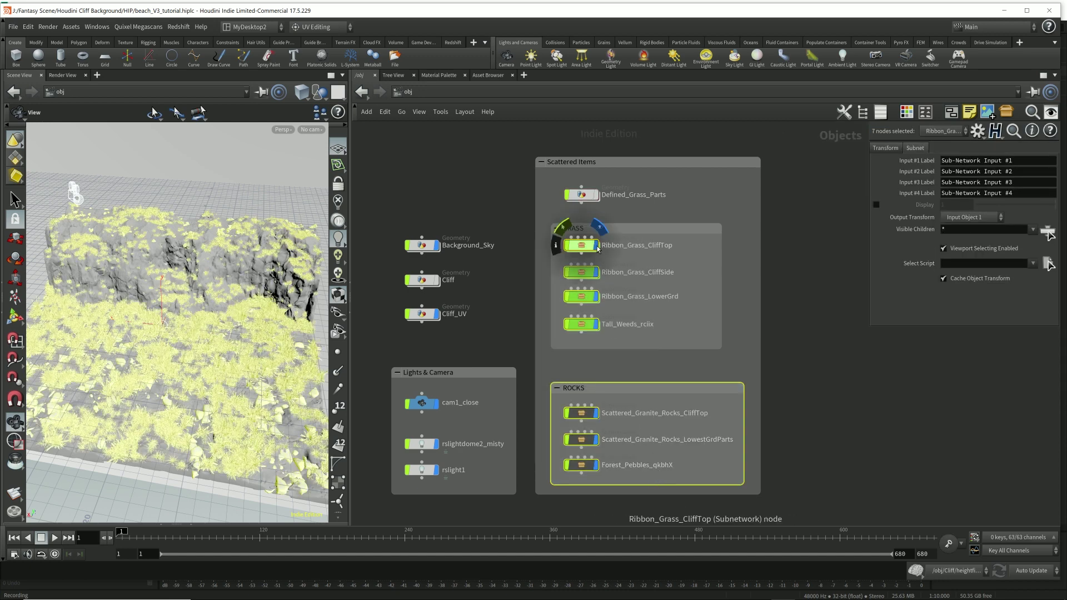
left_click(599, 227)
left_click(502, 280)
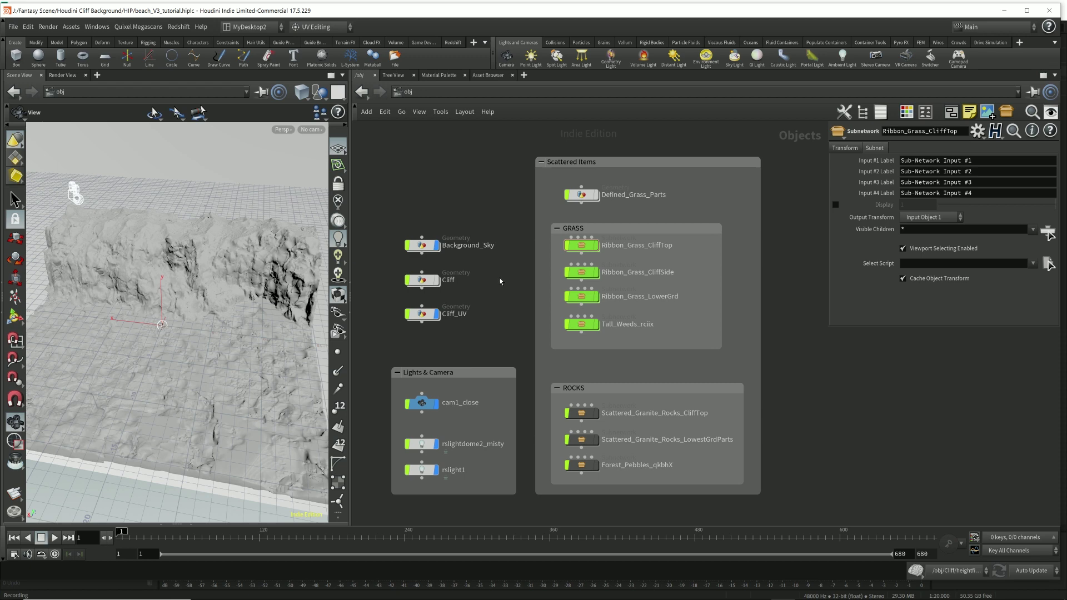
left_click(388, 290)
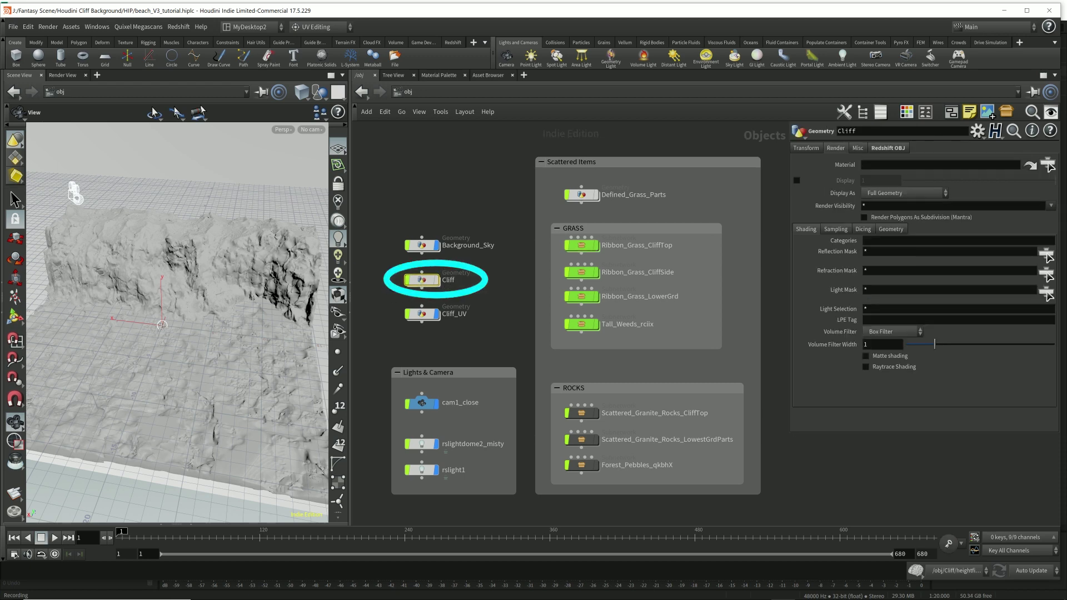
left_click(437, 245)
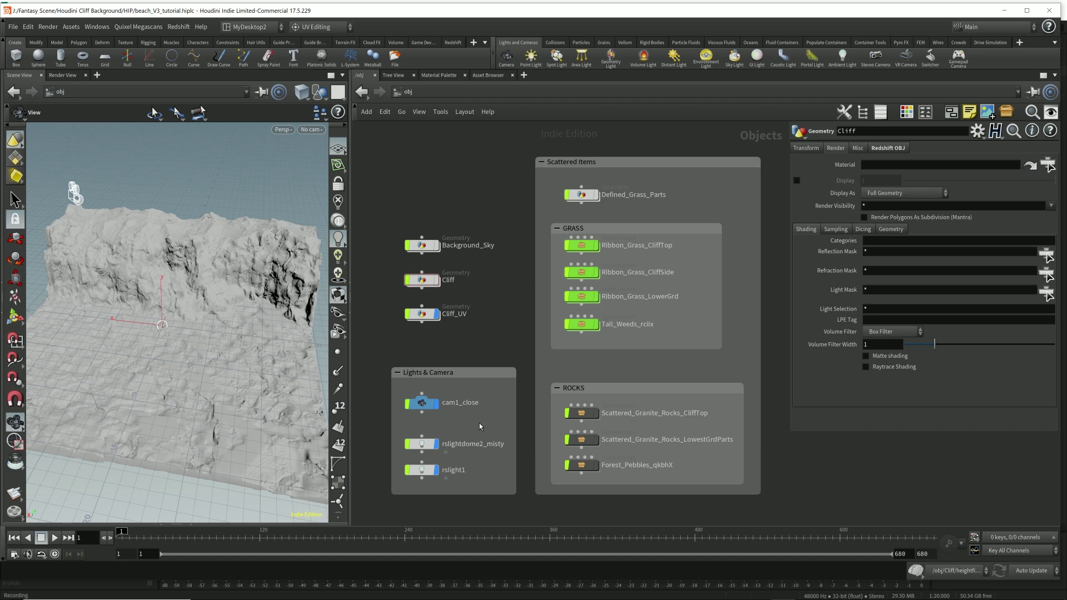
Select rslight1 to confirm it is an enabled Rectangle Area light, size 31, 16 samples
left_click_drag(479, 423, 413, 481)
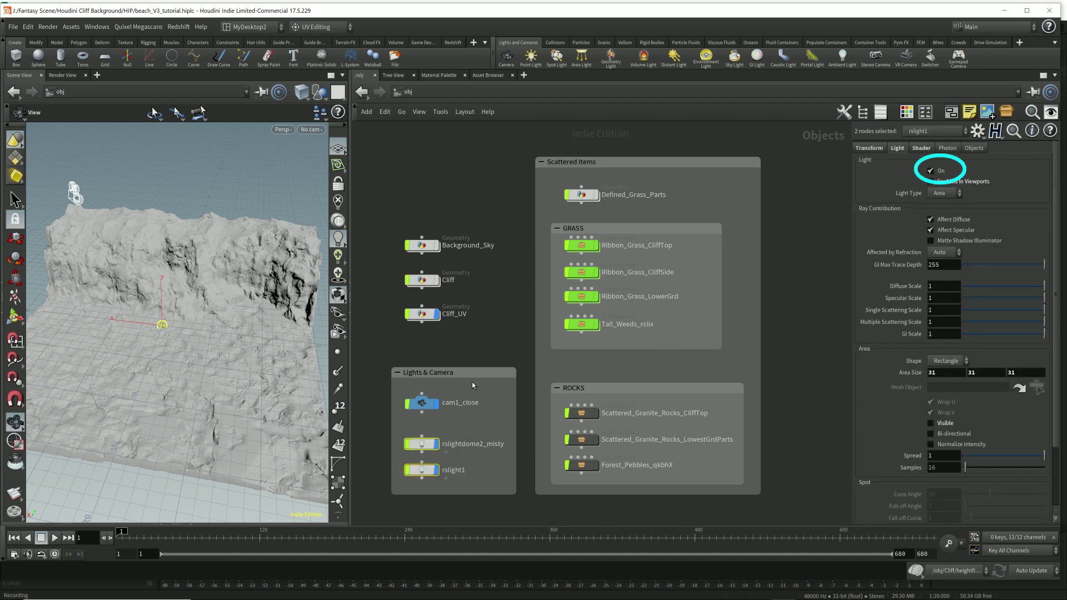
left_click(450, 471)
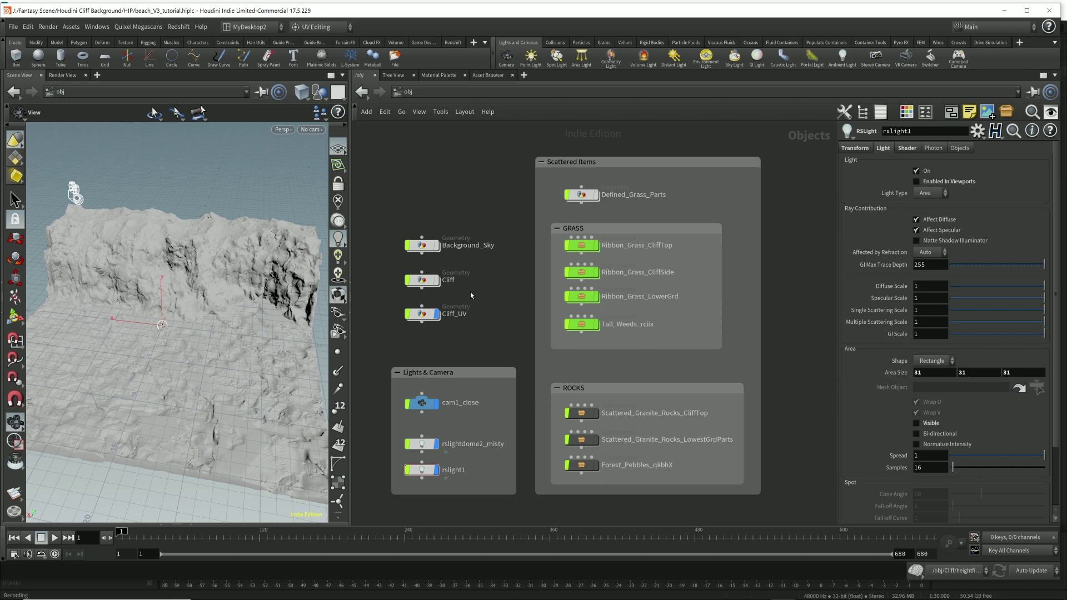
mouse_move(426, 288)
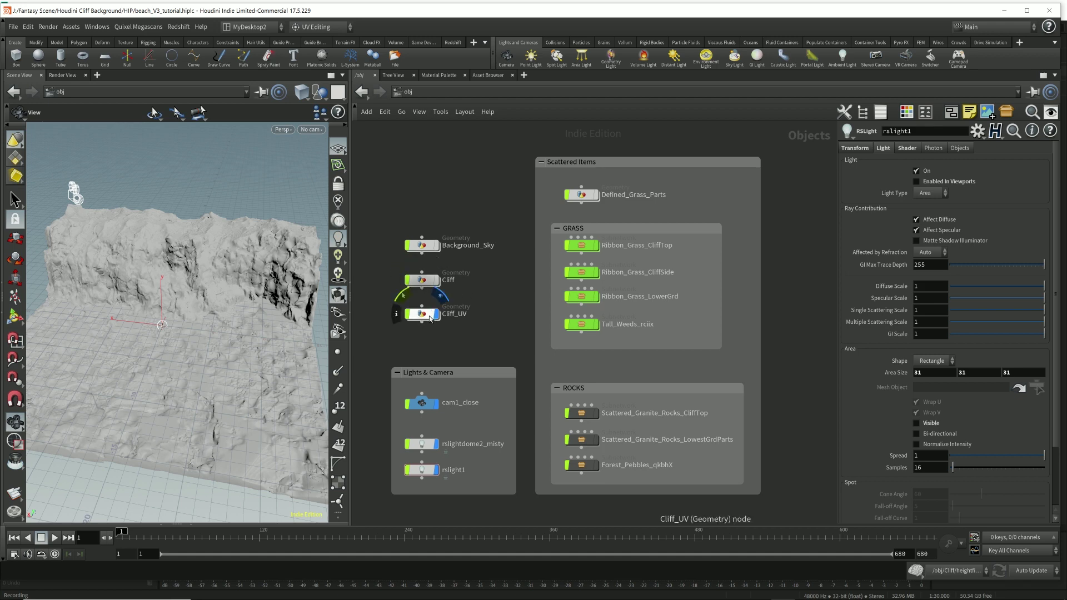
Inside Cliff_UV, place the OUT node under uvflatten1 and wire uvflatten1 into it
double_click(433, 309)
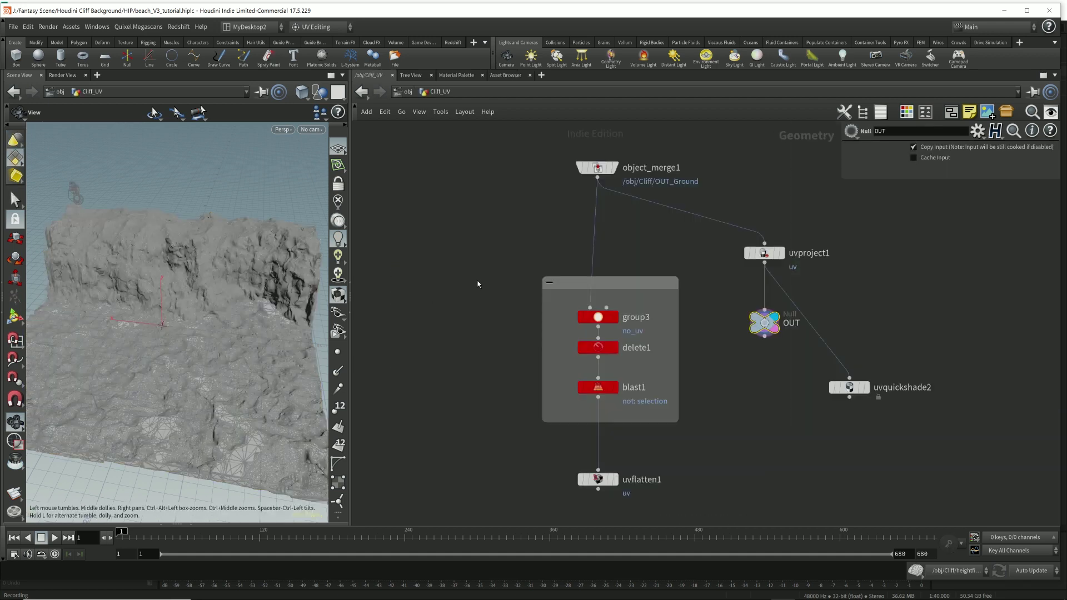
key("h")
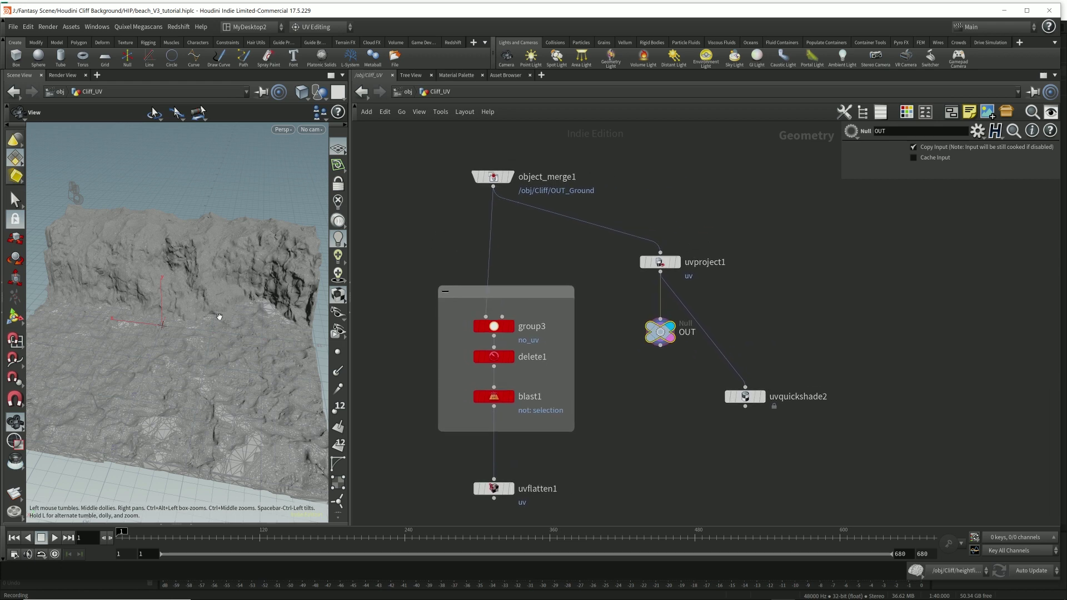
left_click_drag(220, 317, 224, 339)
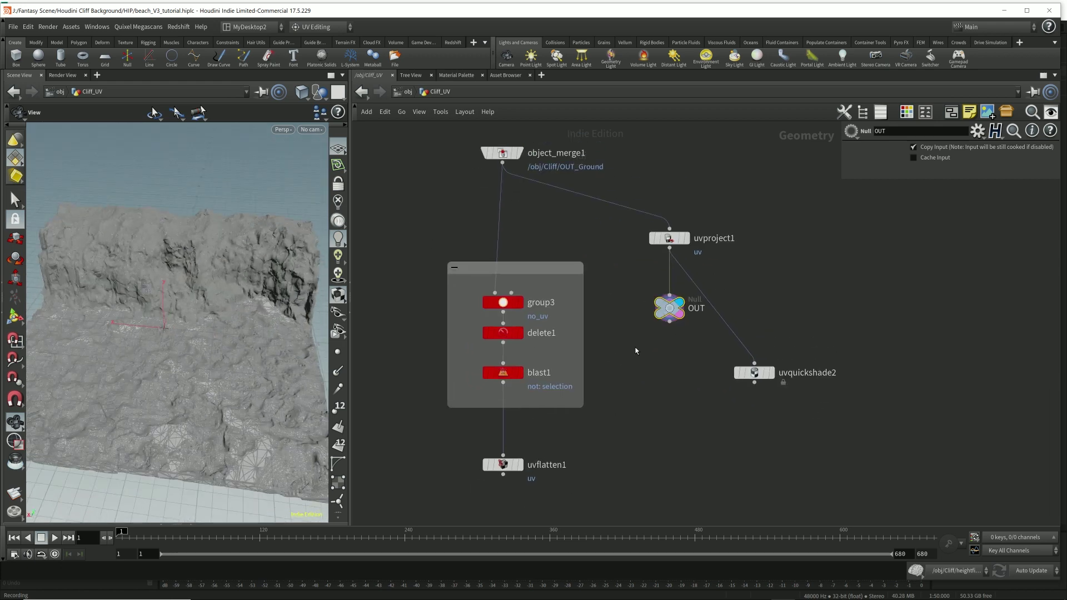
left_click_drag(670, 310, 516, 517)
middle_click_drag(516, 517, 561, 415)
left_click_drag(561, 415, 546, 462)
left_click_drag(546, 373, 546, 445)
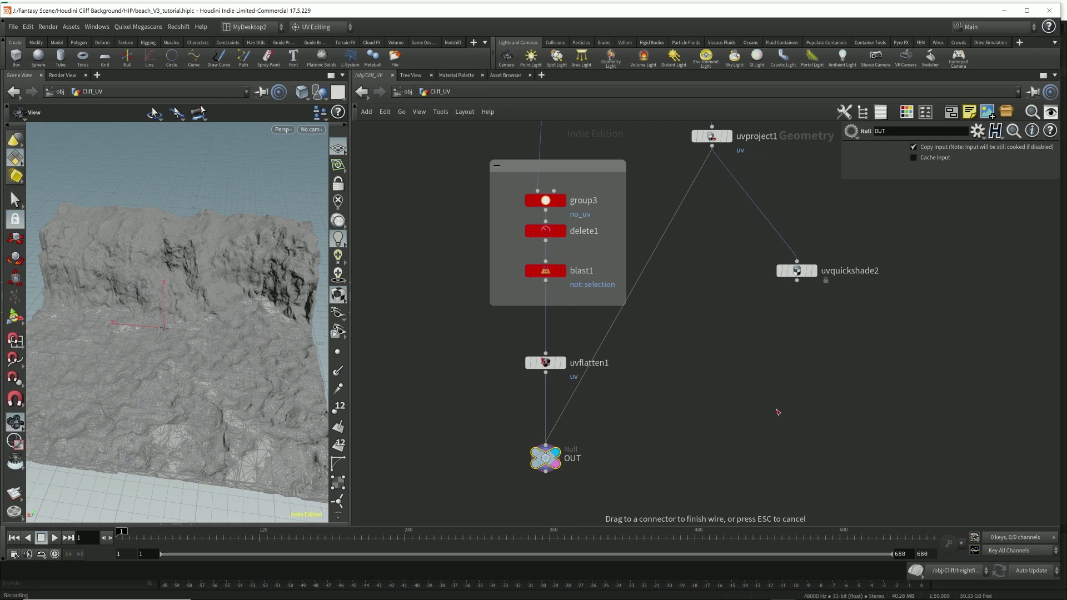
Feed uvflatten1 into uvquickshade2, positioned beside OUT, and recenter the network
left_click_drag(800, 275, 648, 439)
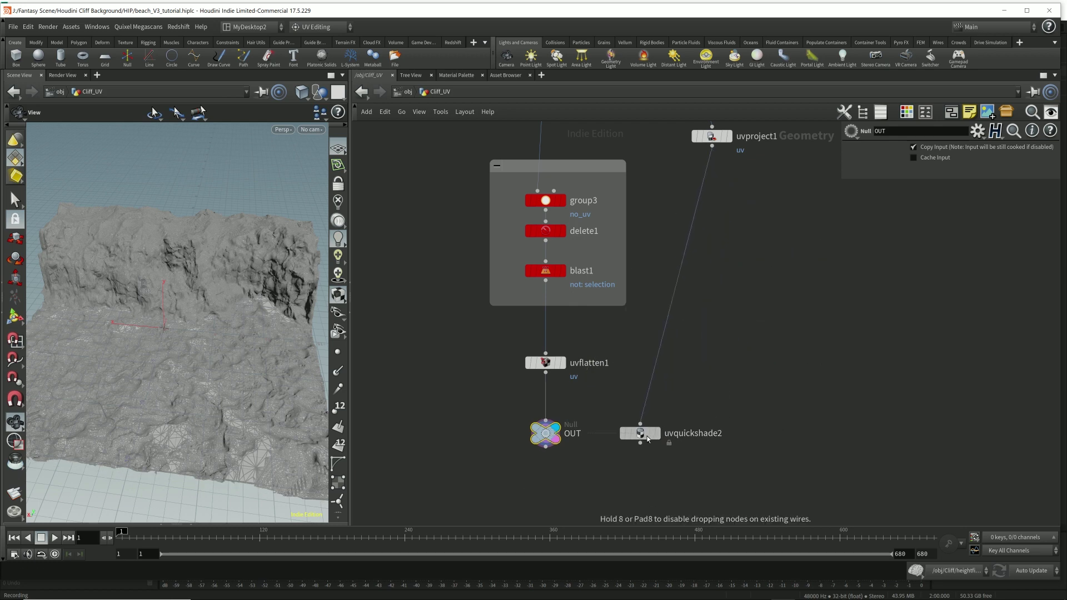
left_click_drag(546, 373, 642, 414)
left_click_drag(549, 439, 549, 456)
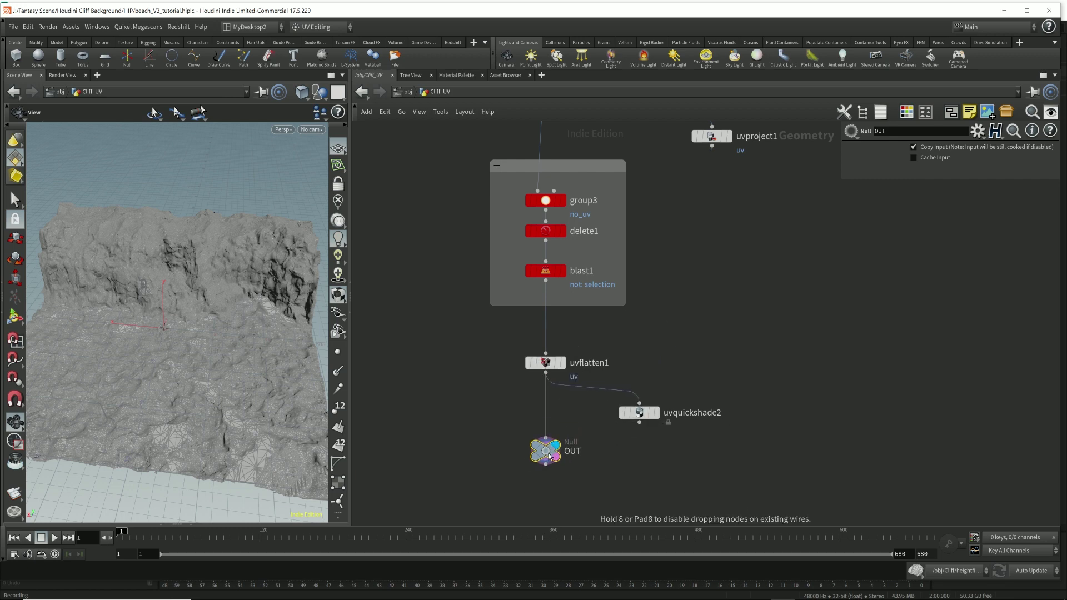
scroll(673, 346, "down", 3)
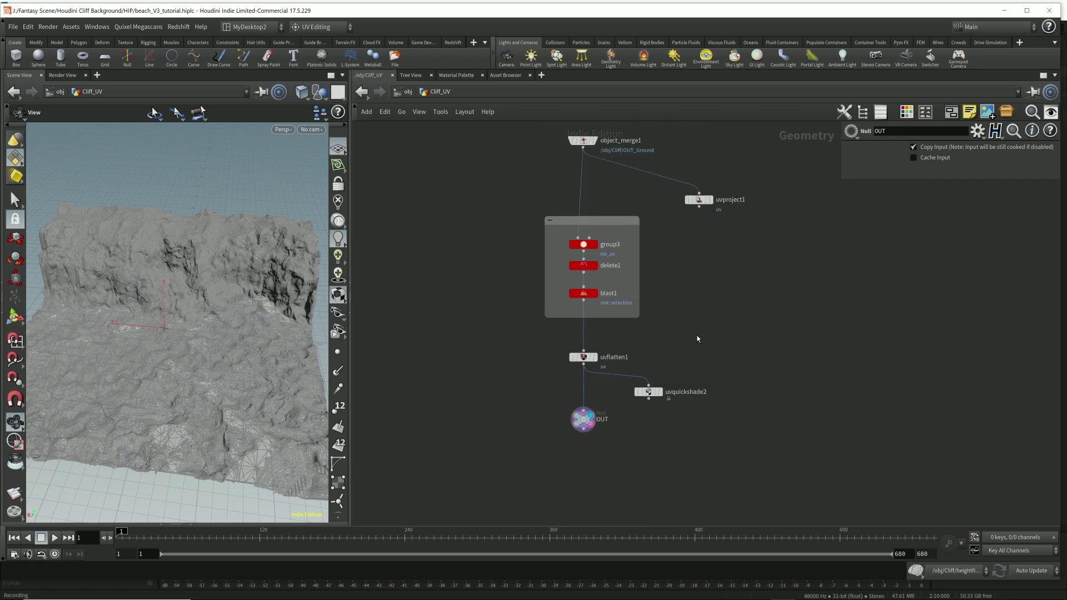
middle_click_drag(698, 338, 639, 364)
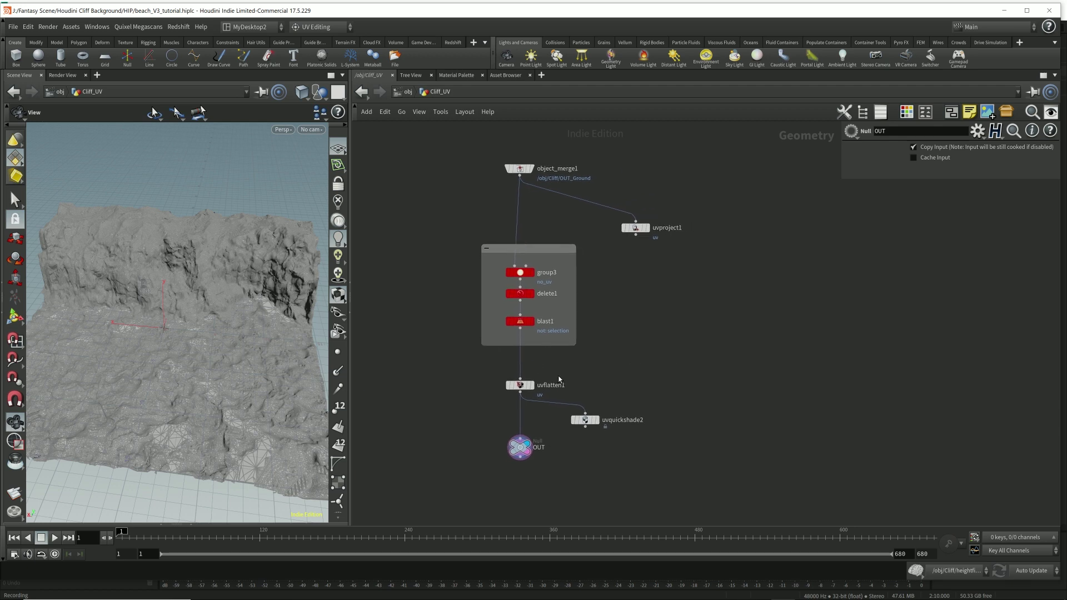
Inspect the cliff at the group3 and blast1 stages, then show uvflatten1's Spectral flattening settings
left_click_drag(183, 261, 224, 372)
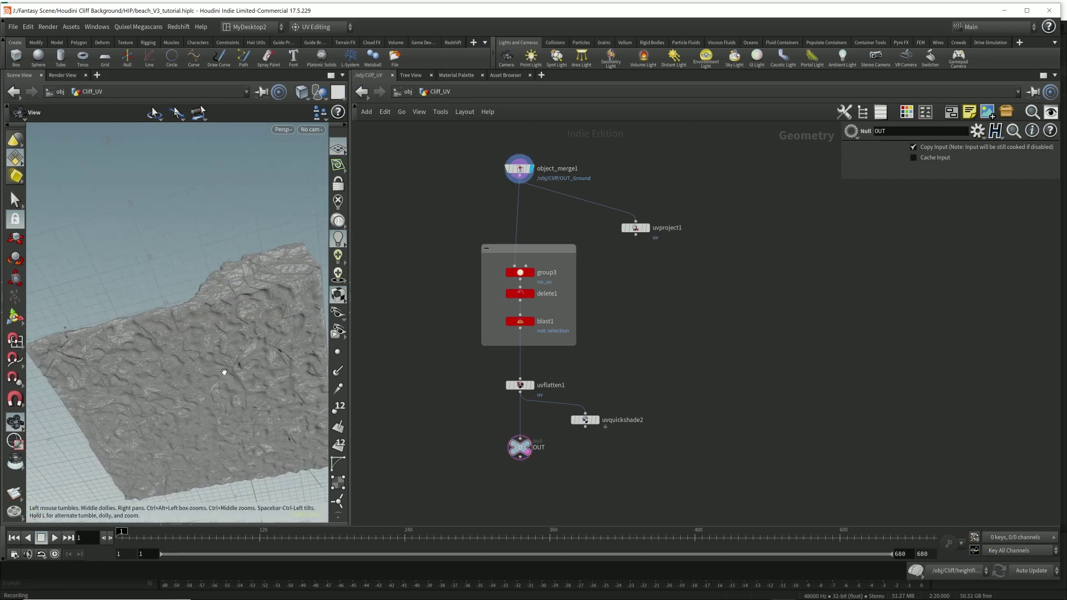
left_click_drag(244, 284, 325, 250)
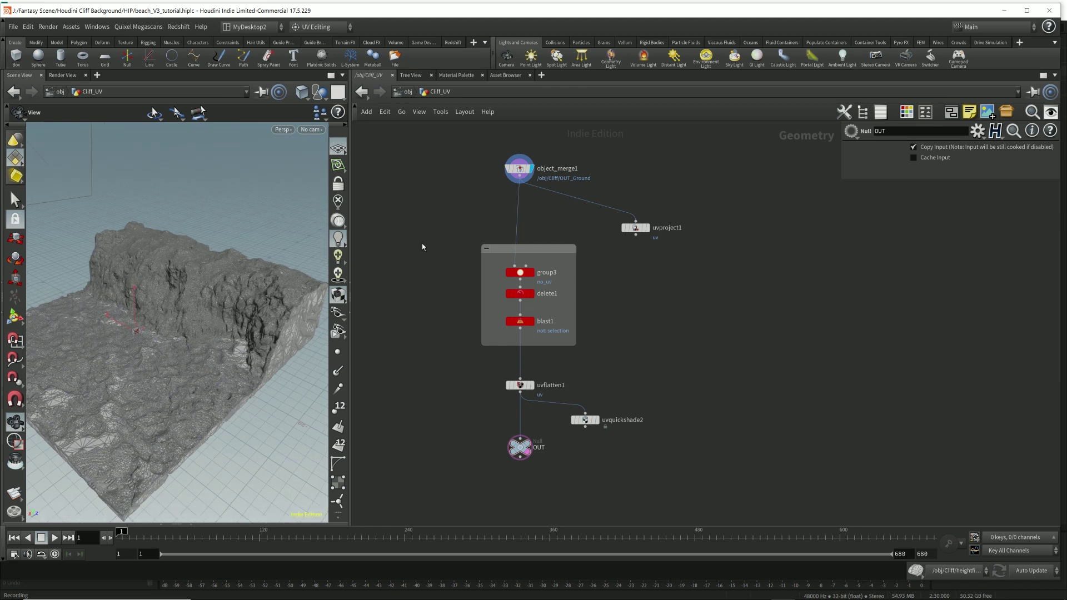
left_click(535, 278)
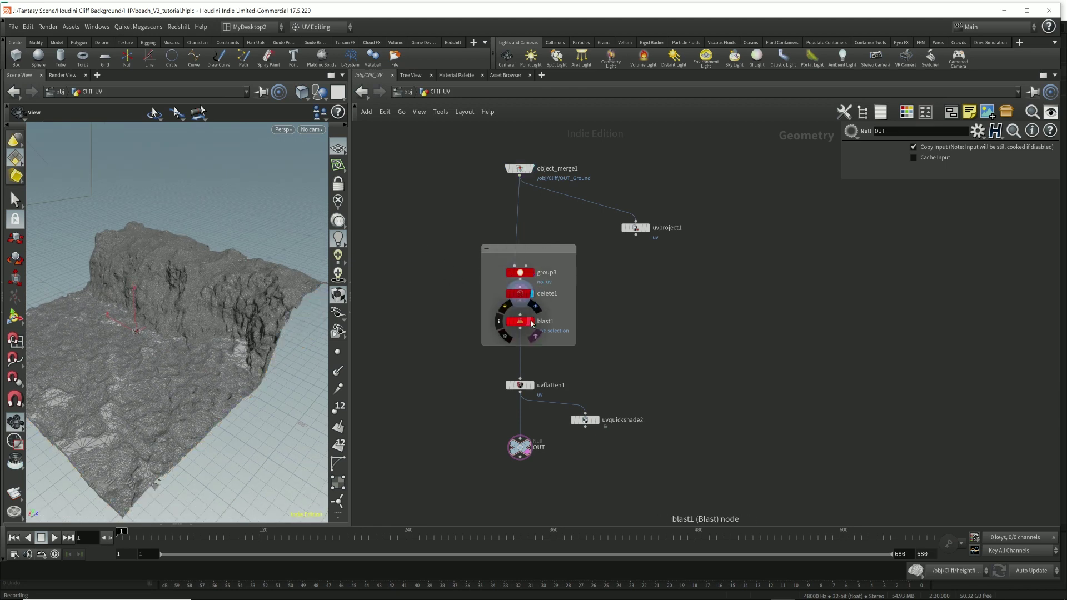
left_click(534, 321)
left_click_drag(222, 312, 254, 324)
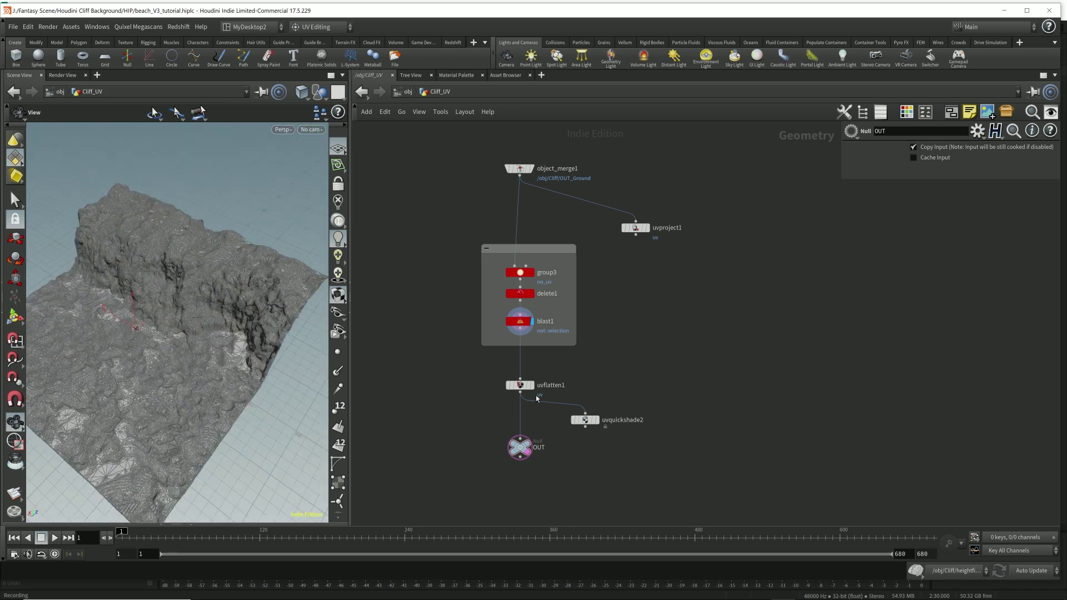
left_click_drag(250, 333, 201, 262)
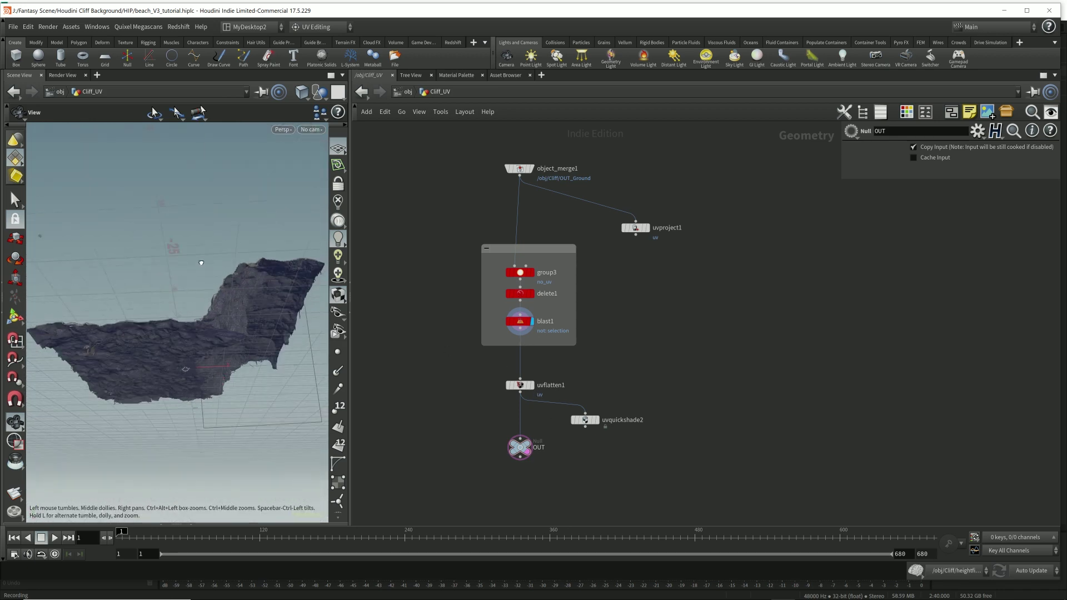
left_click_drag(255, 293, 244, 355)
left_click(529, 387)
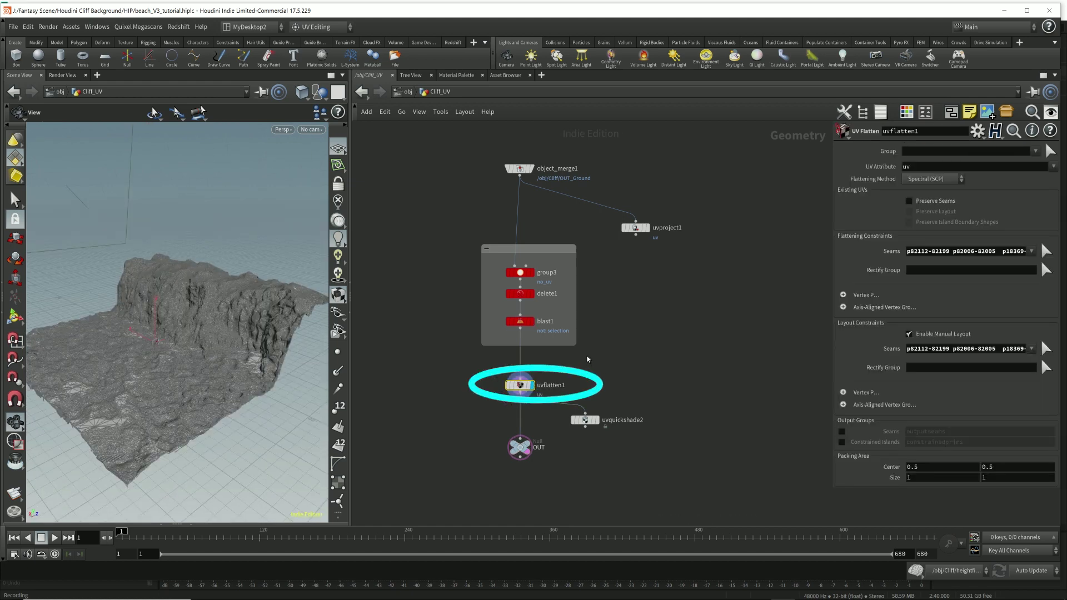
Add an enlarged lower Scene View set to UV View, and display uvquickshade2's shading on the cliff
mouse_move(238, 309)
left_mouse_down()
mouse_move(248, 317)
mouse_move(222, 311)
mouse_move(257, 288)
mouse_move(239, 303)
left_mouse_up()
left_click(166, 524)
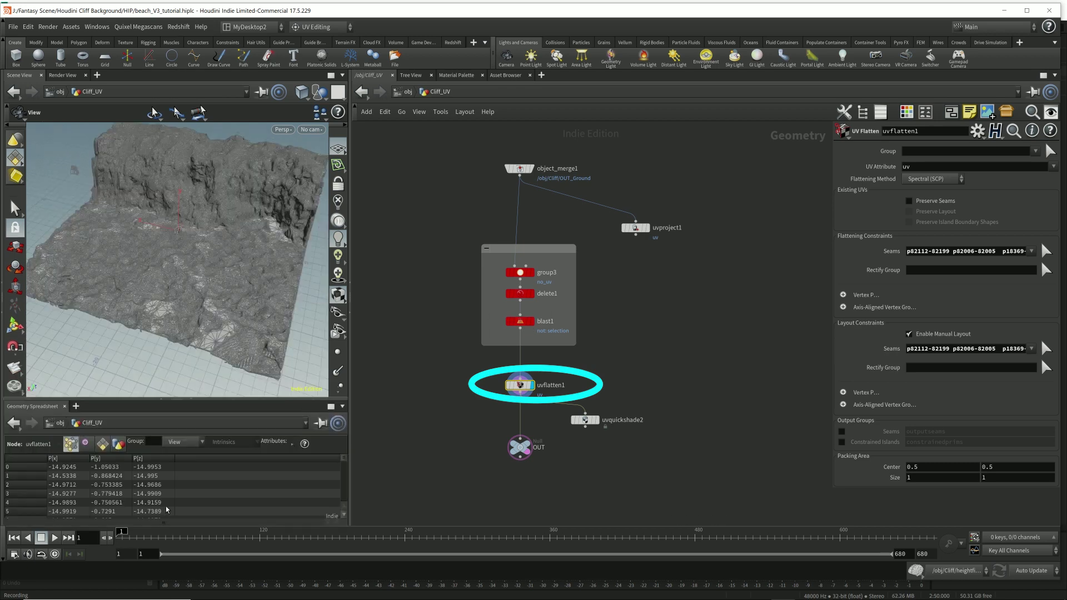
left_click(76, 406)
mouse_move(102, 429)
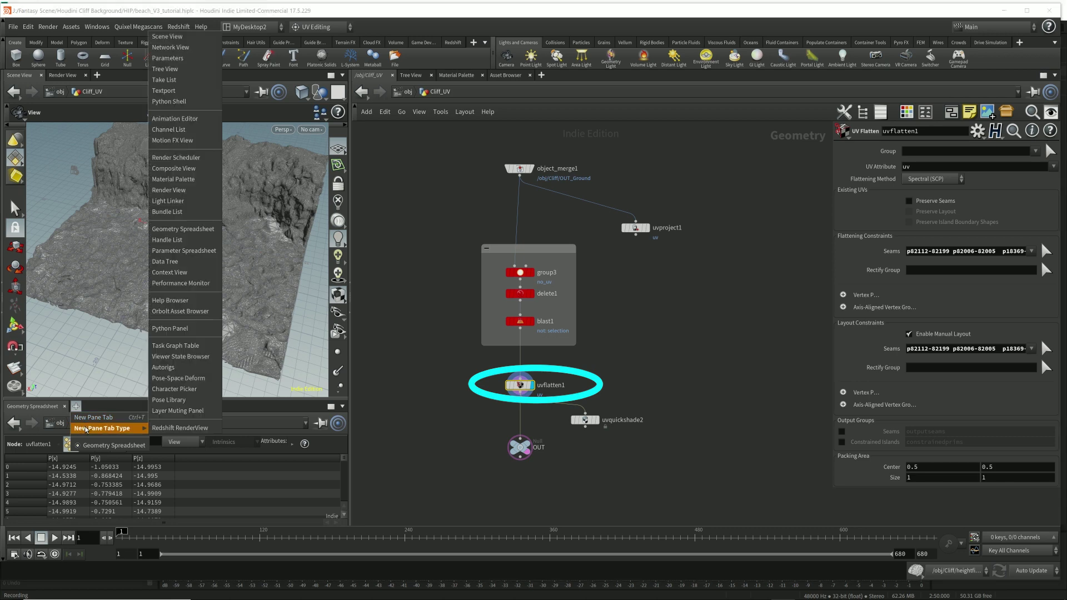
left_click(170, 38)
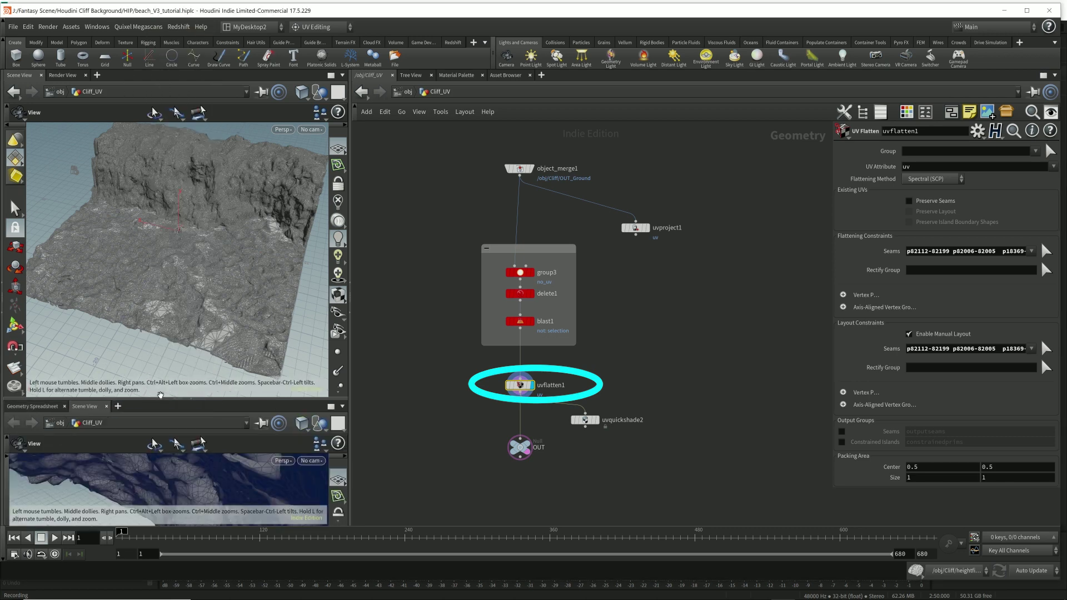
left_click_drag(164, 398, 169, 287)
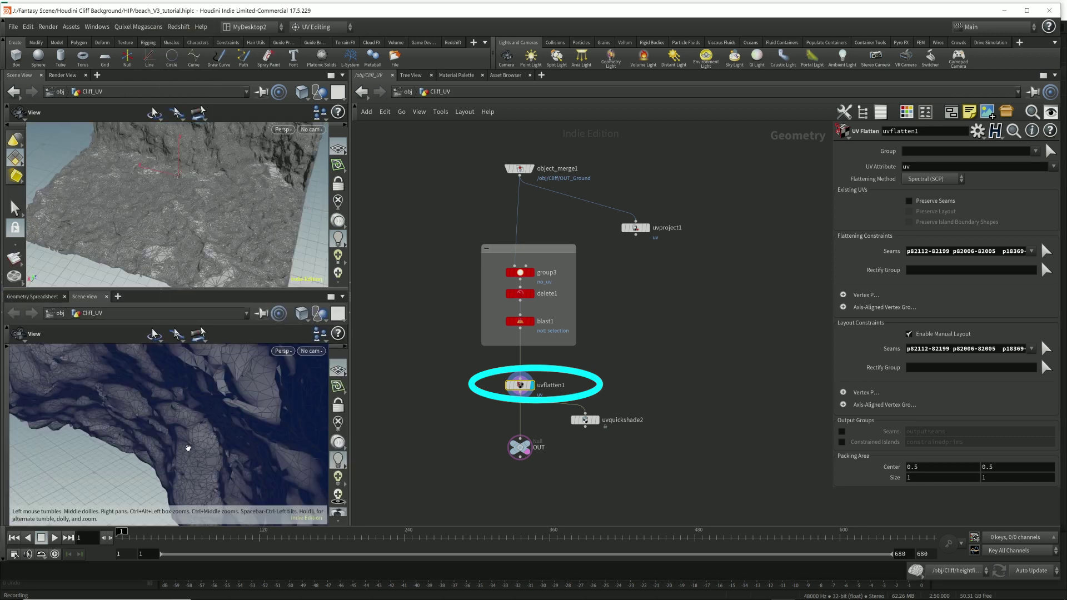
key("space+5")
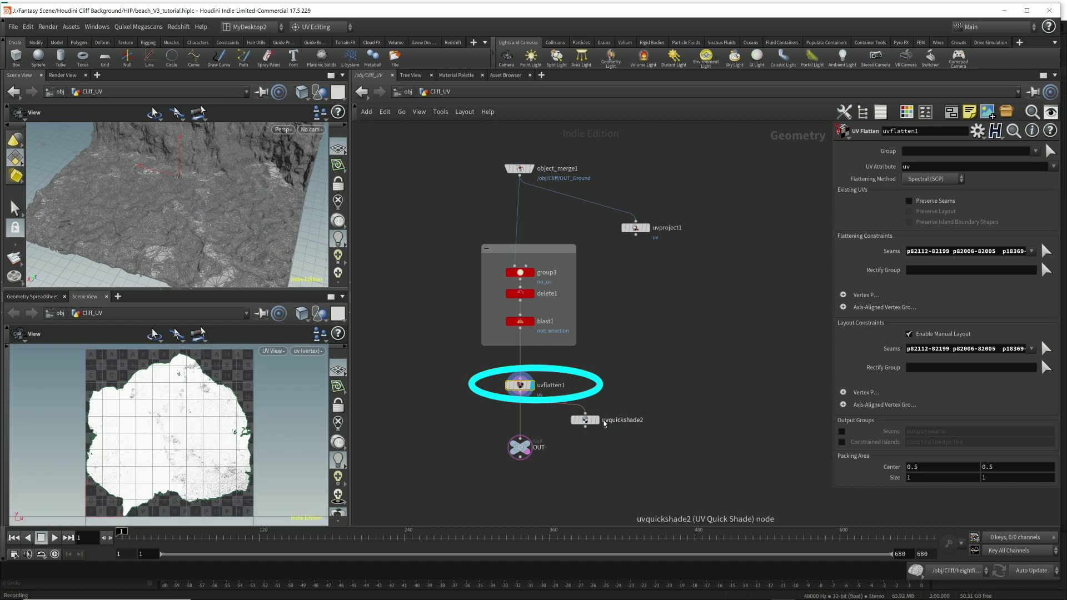
mouse_move(602, 426)
left_click(599, 405)
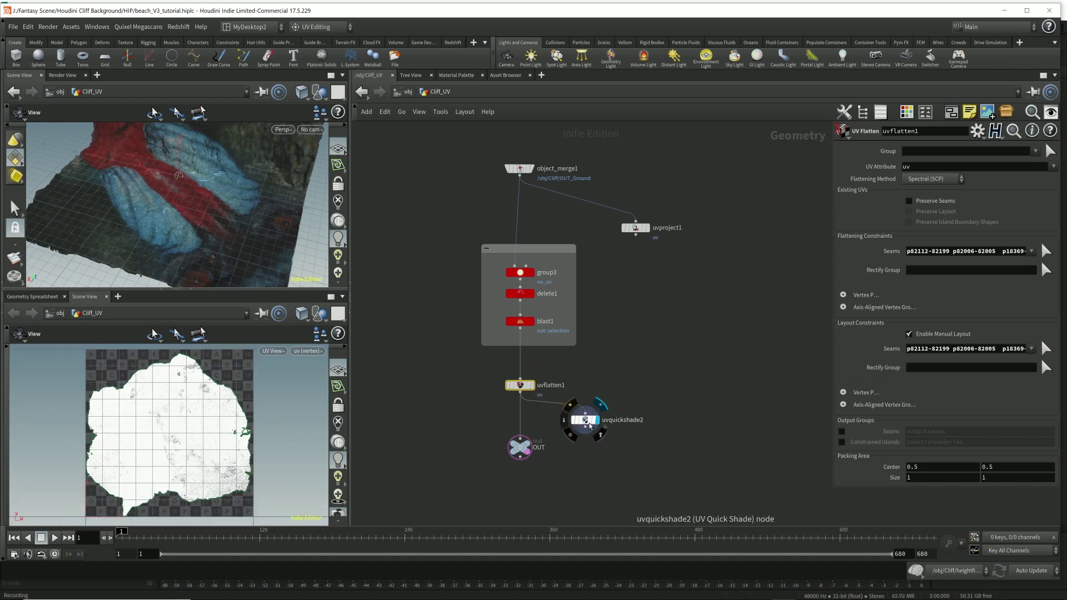
Rewire uvquickshade2 to take uvproject1's output instead of uvflatten1 and display the Mandrill texture
left_click(585, 420)
left_click_drag(267, 168, 251, 195)
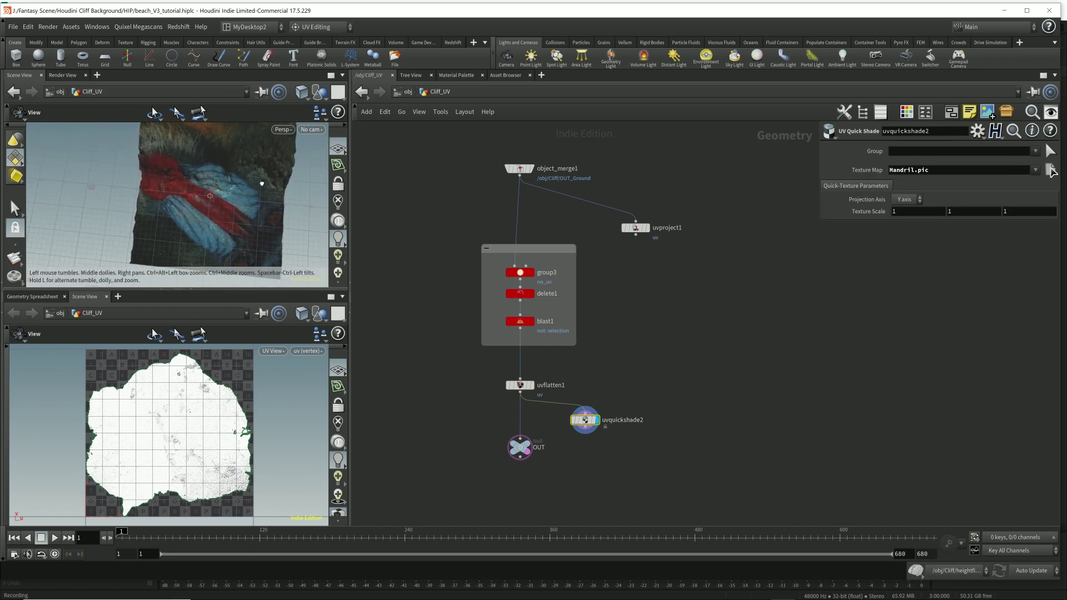
mouse_move(648, 232)
left_click(649, 232)
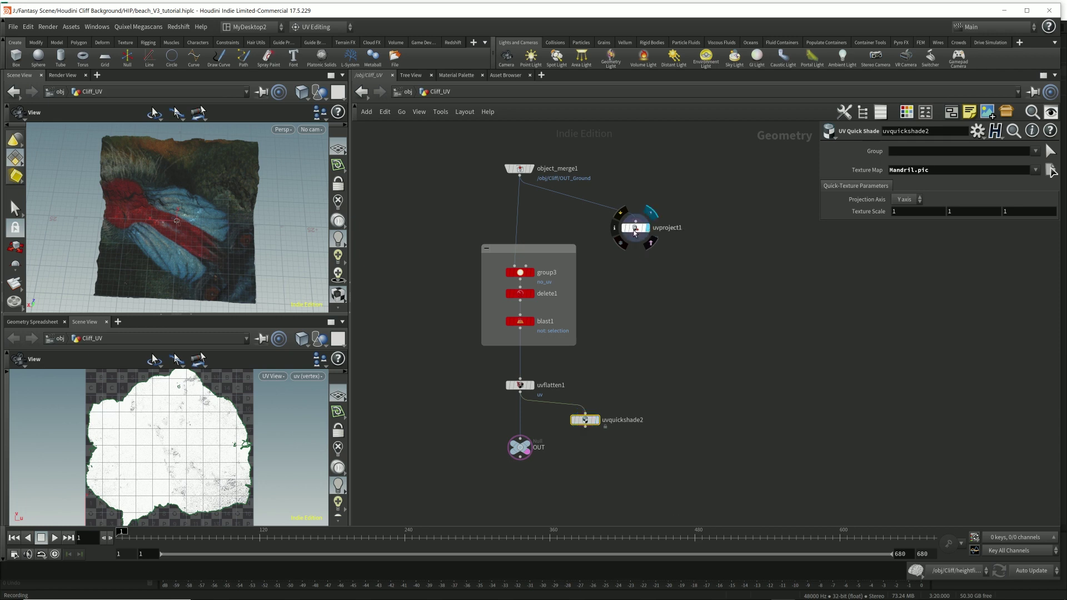
left_click_drag(637, 231, 665, 214)
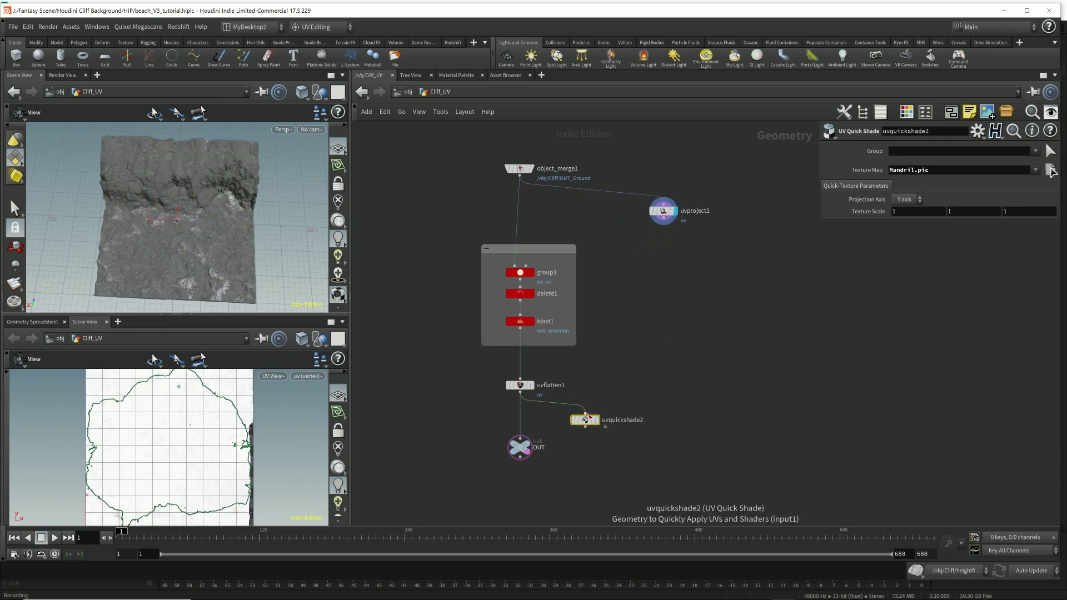
left_click(585, 414)
left_click(663, 225)
left_click_drag(585, 422, 691, 280)
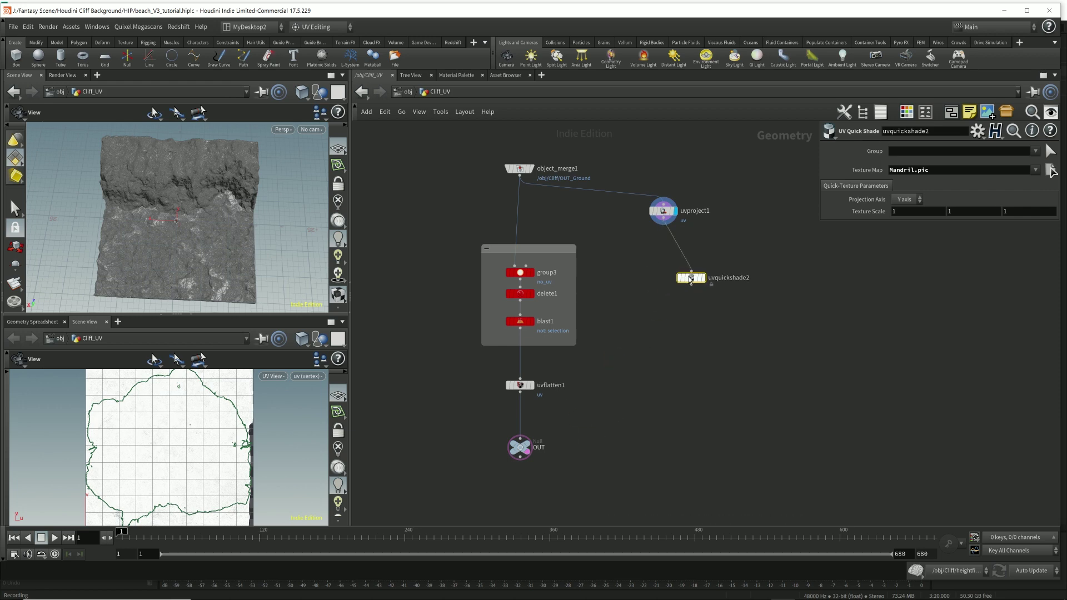
left_click(703, 278)
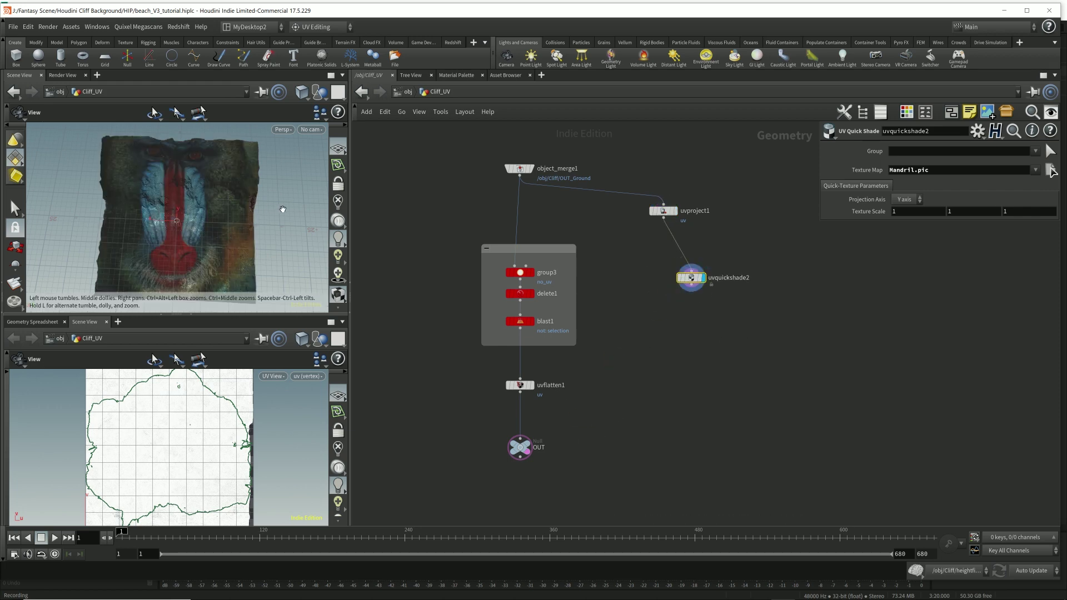
left_click_drag(263, 191, 227, 243)
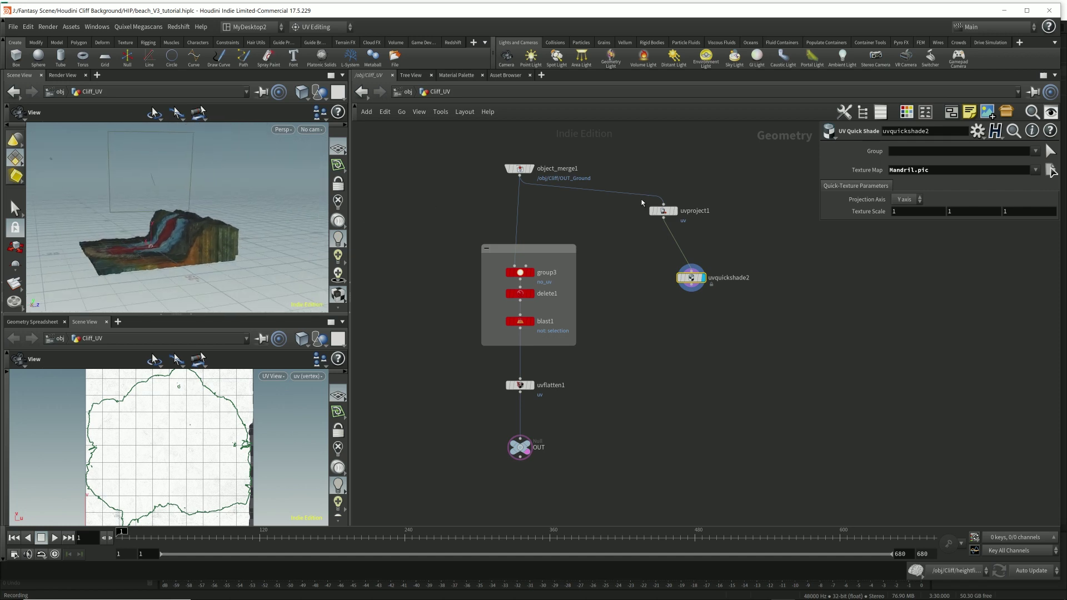
Compare uvproject1's plain geometry with the Mandrill-textured preview from several angles
left_click(674, 211)
left_click(662, 210)
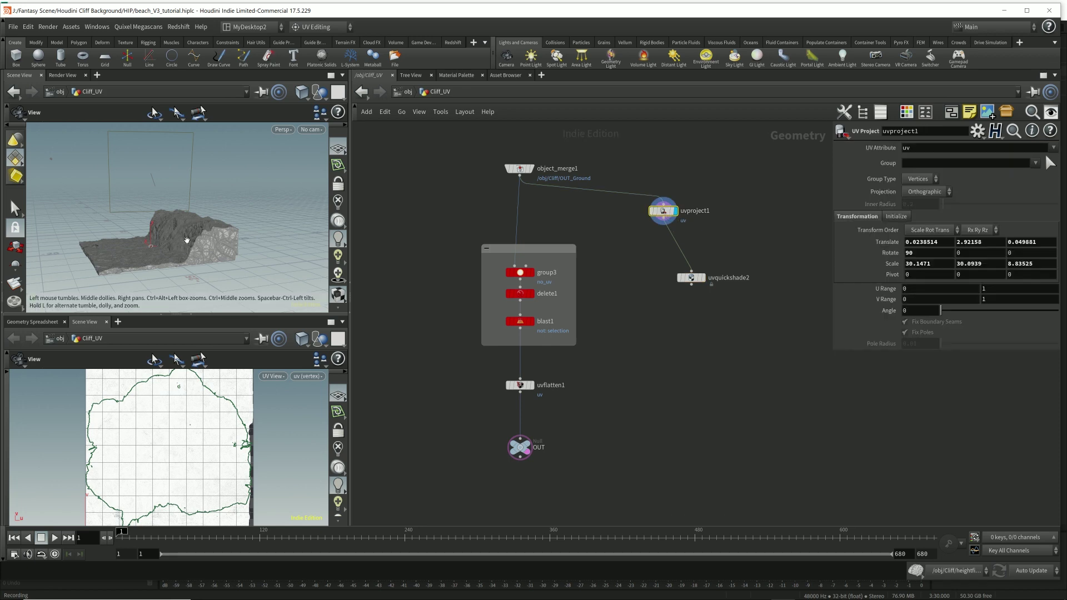
mouse_move(187, 240)
left_mouse_down()
mouse_move(246, 232)
mouse_move(263, 269)
mouse_move(206, 207)
mouse_move(281, 248)
mouse_move(311, 306)
left_mouse_up()
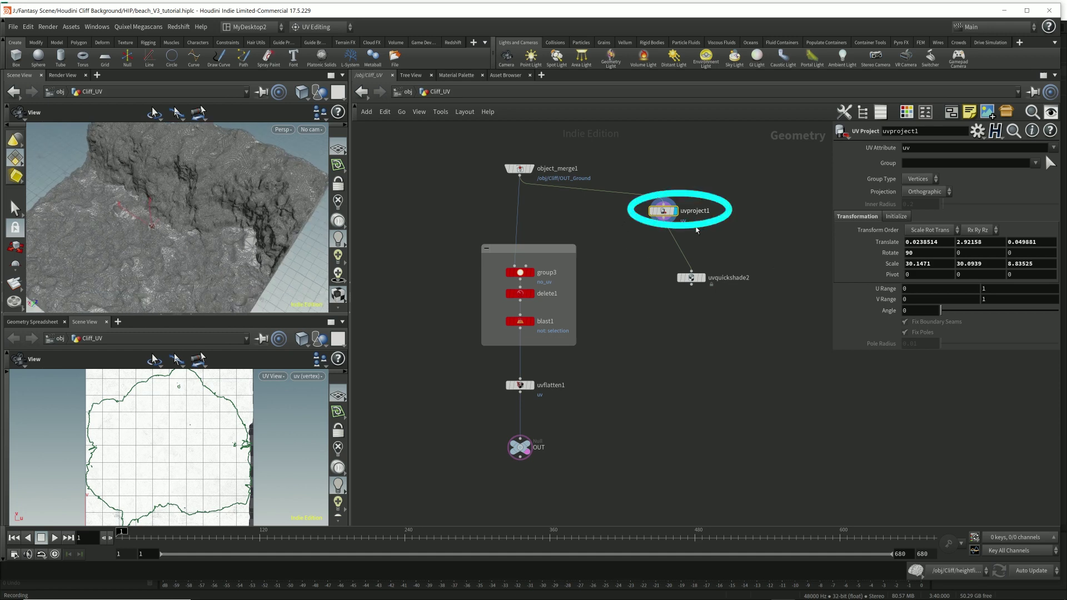
left_click(702, 277)
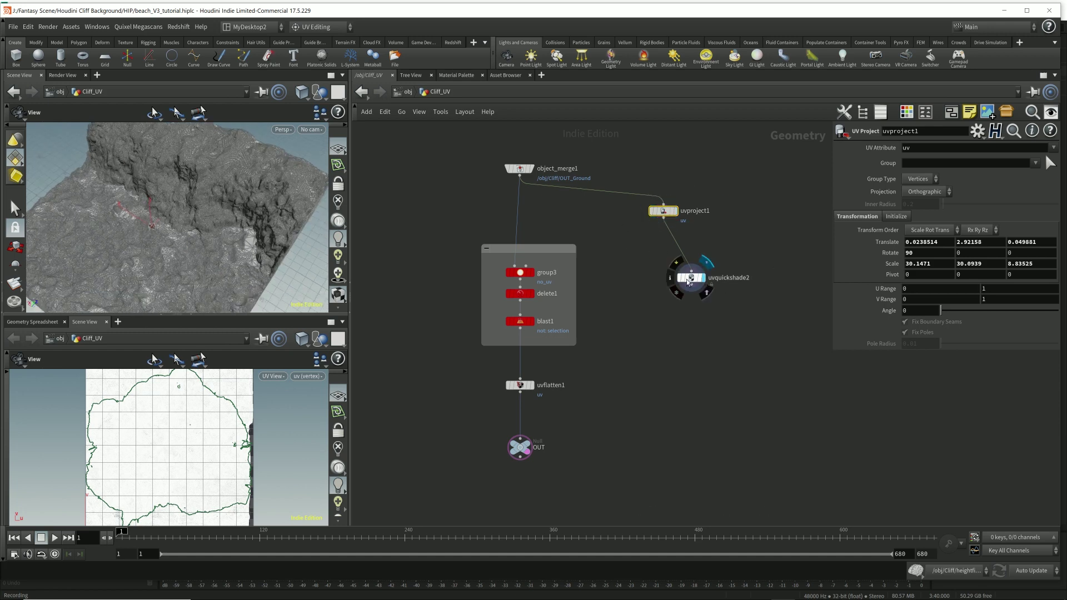
scroll(281, 209, "down", 5)
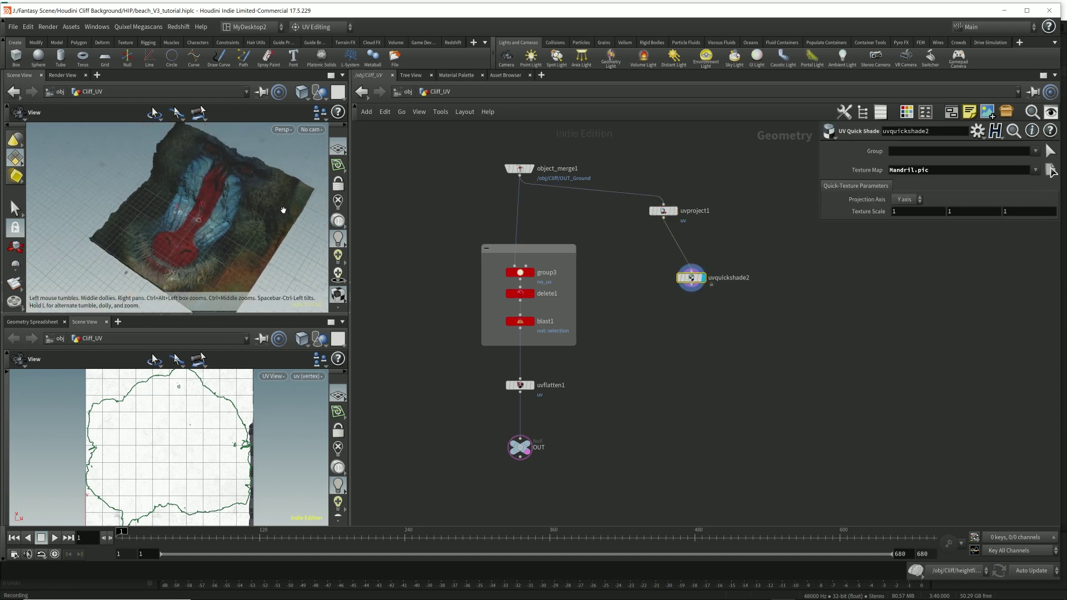
left_click_drag(265, 215, 222, 121)
left_click_drag(271, 235, 207, 222)
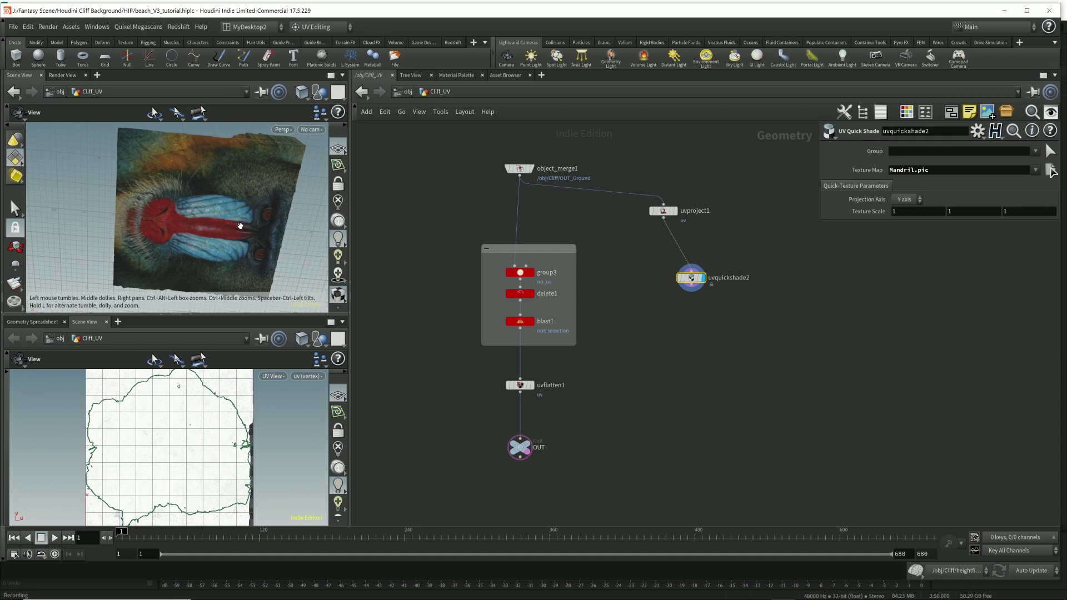
left_click_drag(160, 218, 221, 208)
left_click_drag(269, 247, 248, 221)
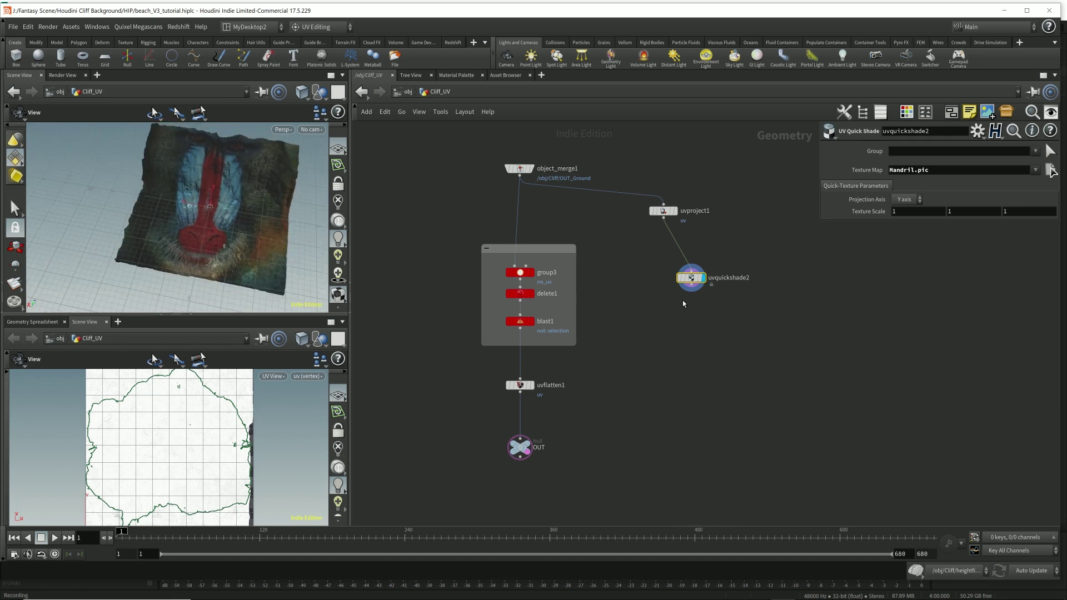
Make OUT the displayed node, return to /obj, and select Cliff_UV to check its material
left_click(535, 433)
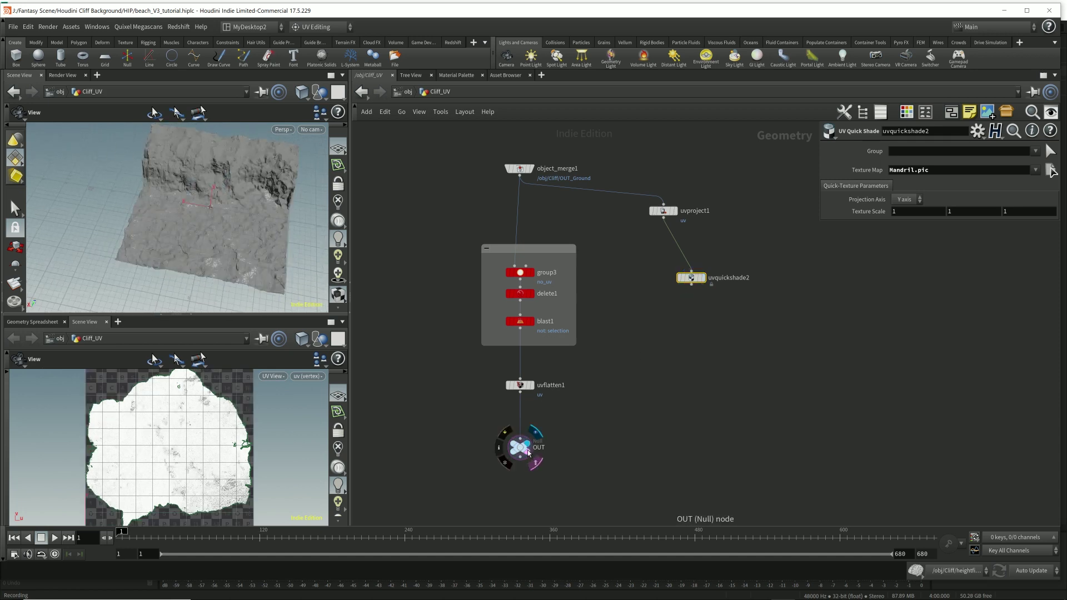
left_click(522, 449)
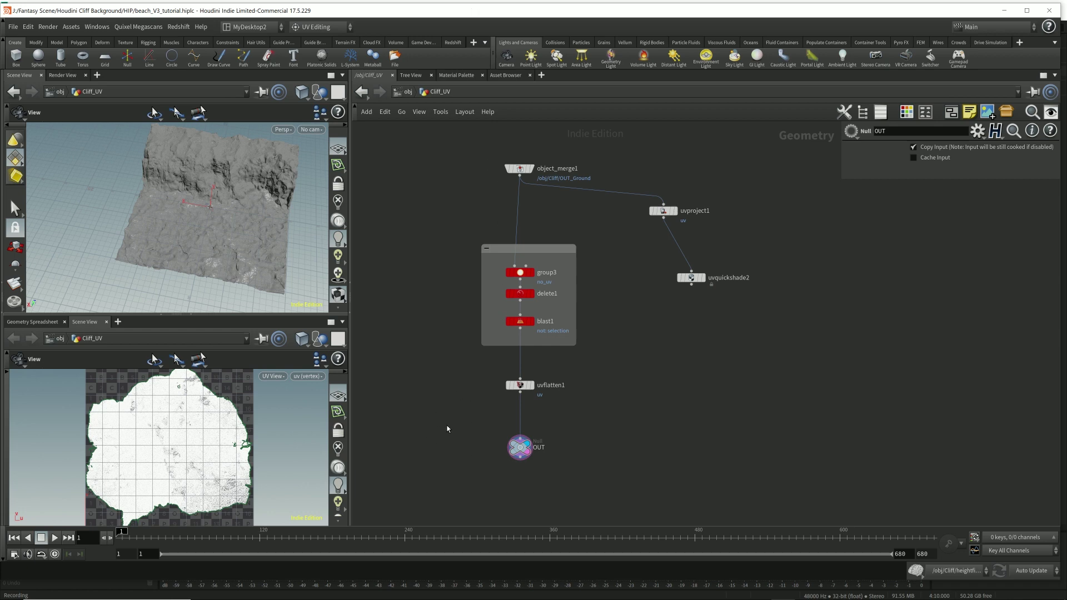
left_click(410, 93)
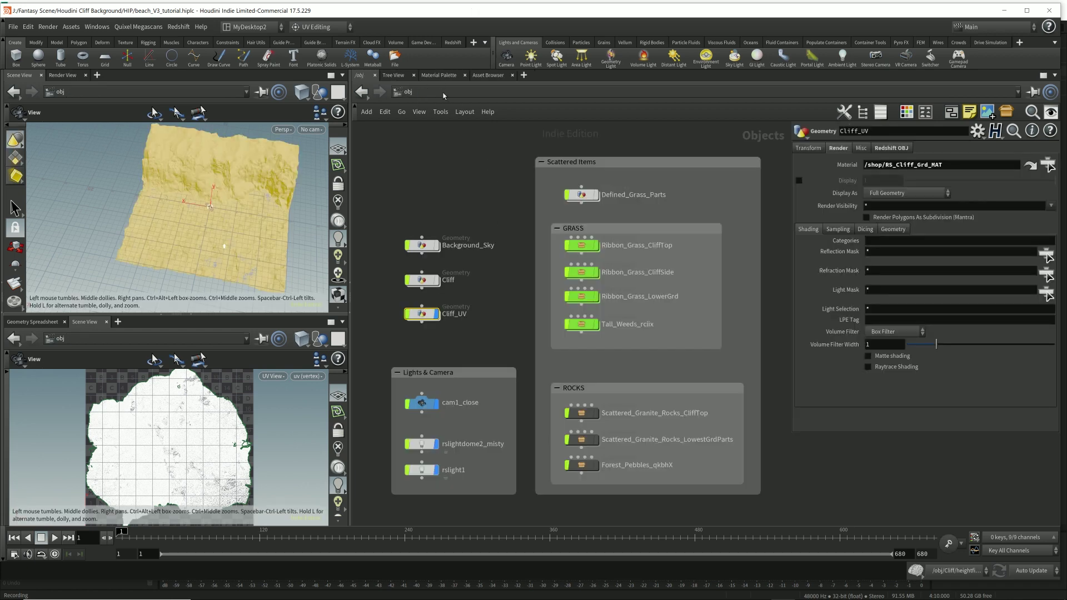
left_click_drag(457, 456, 478, 481)
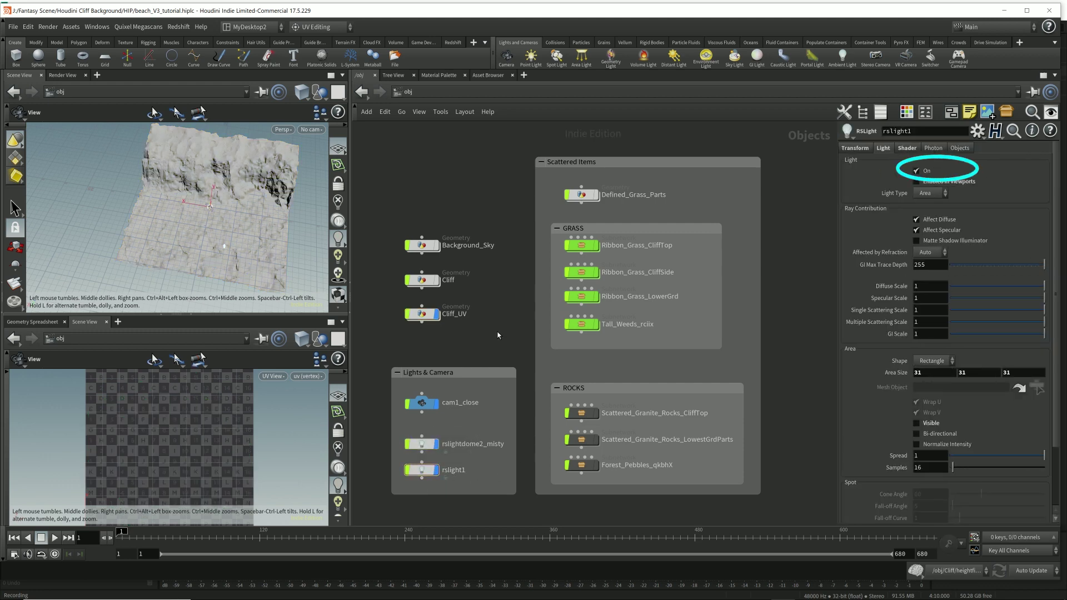
left_click_drag(419, 328, 473, 303)
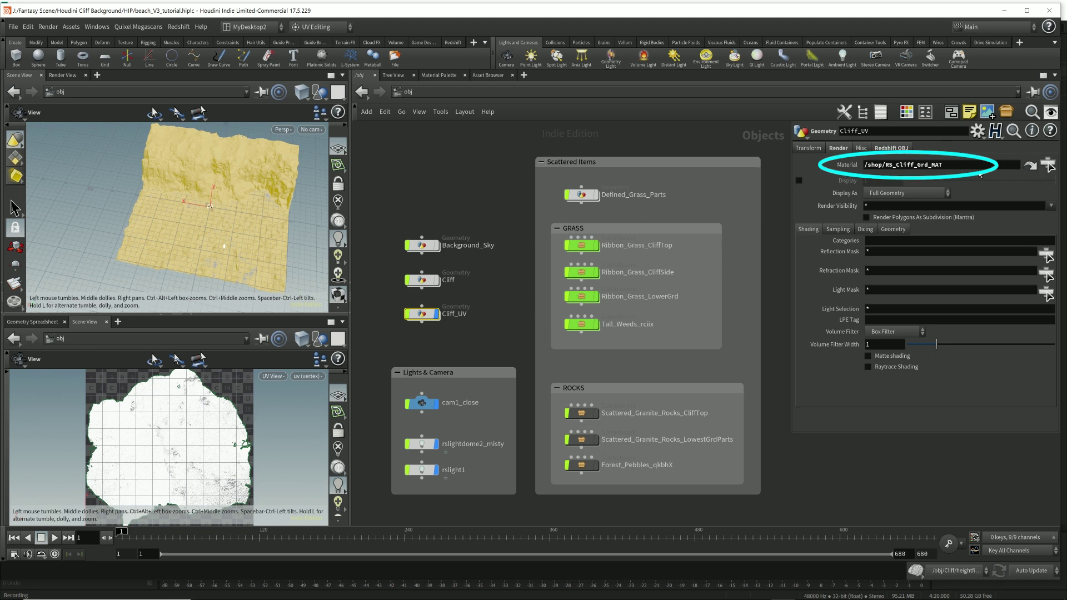
left_click_drag(270, 206, 241, 208)
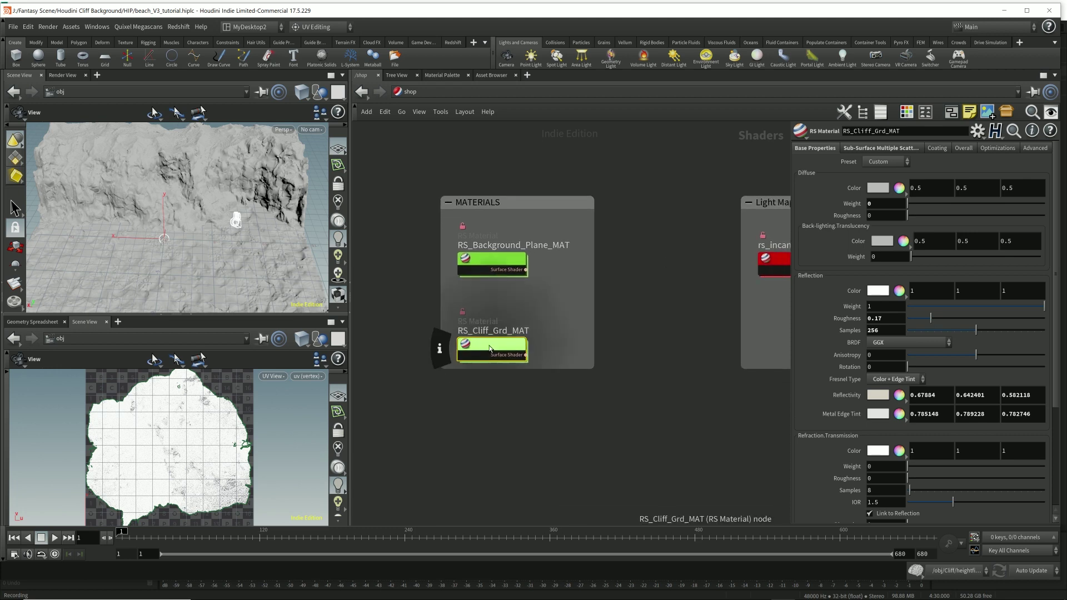
Open RS_Cliff_Grd_MAT's redshift_vopnet1 network and inspect its Quixel texture nodes
double_click(489, 348)
left_click(654, 303)
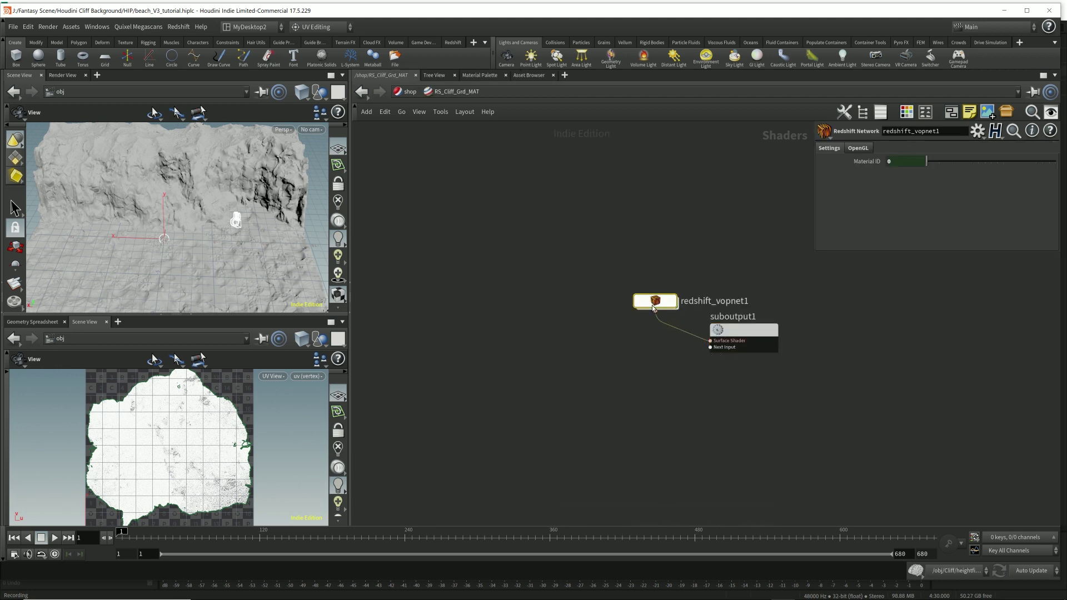
double_click(653, 305)
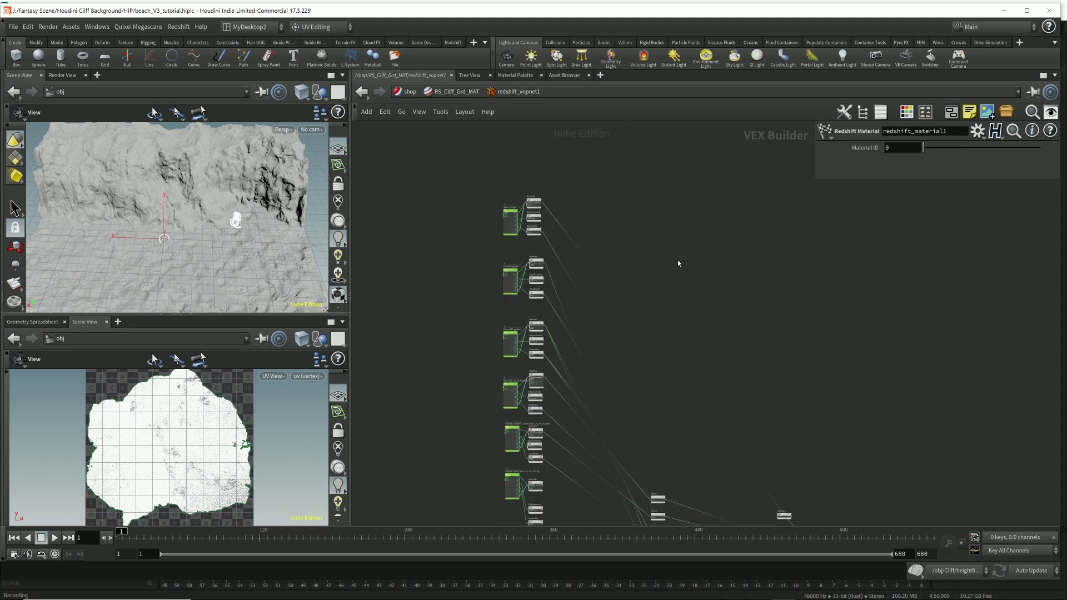
left_click_drag(462, 167, 582, 262)
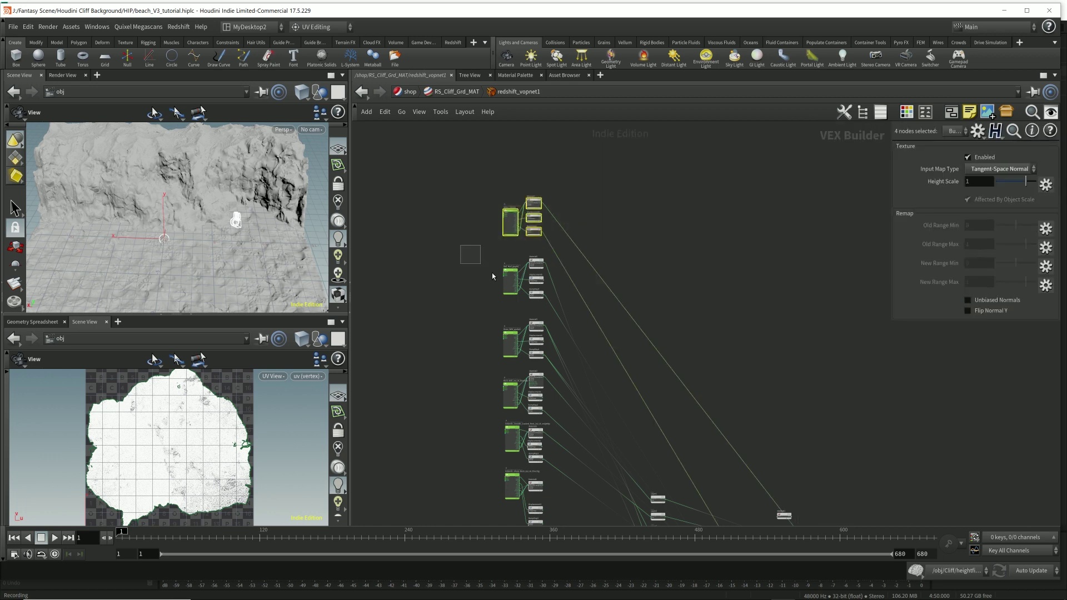
left_click_drag(461, 245, 565, 298)
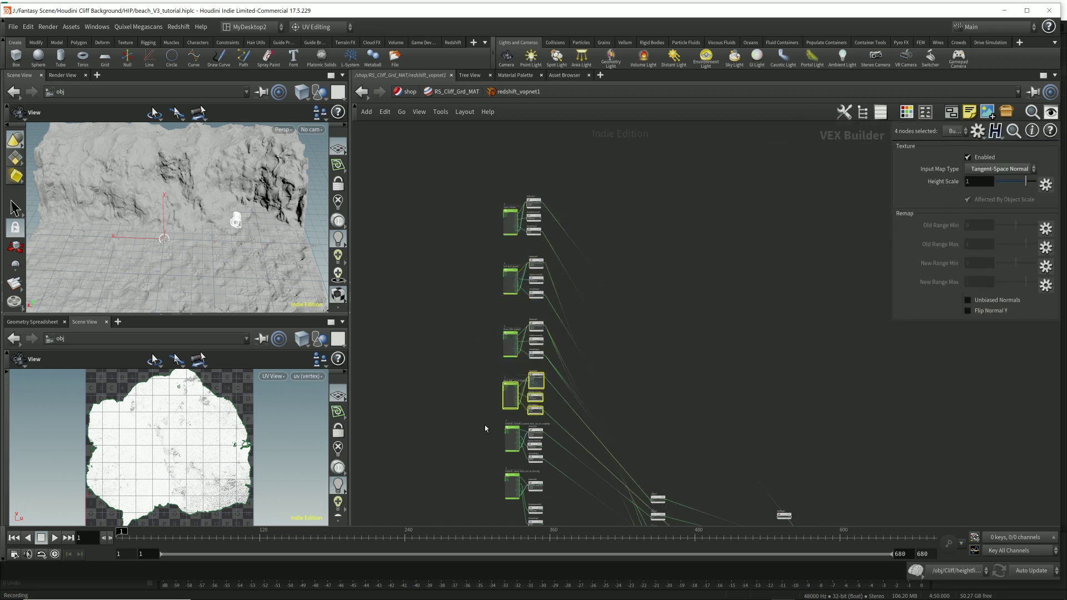
left_click_drag(548, 418, 479, 465)
left_click(512, 487)
Pan across the shader network, then return to the RS_Cliff_Grd_MAT level
scroll(695, 267, "down", 2)
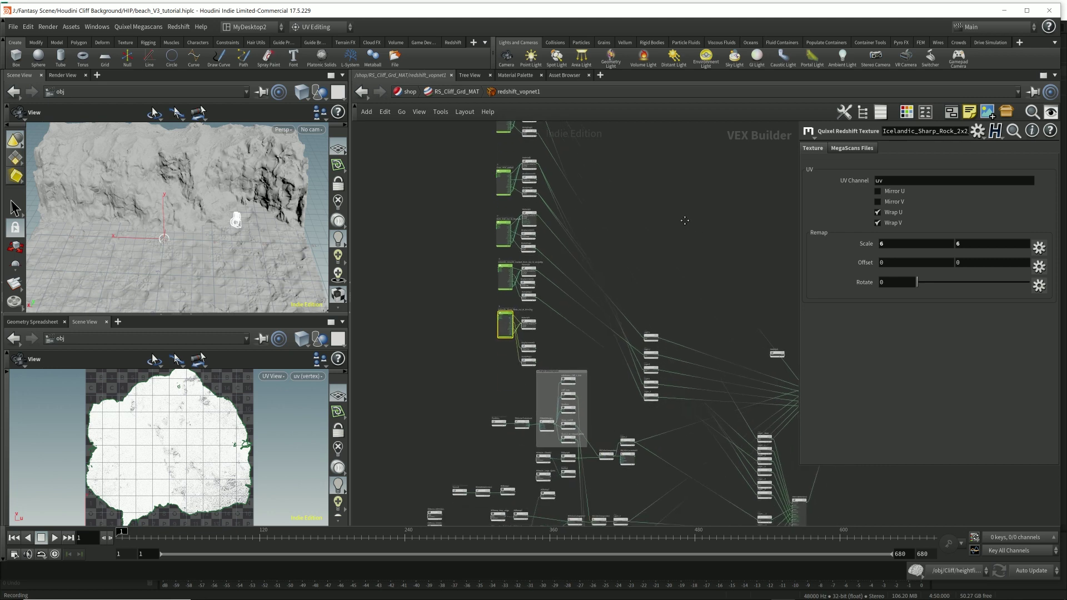
middle_click_drag(695, 267, 655, 166)
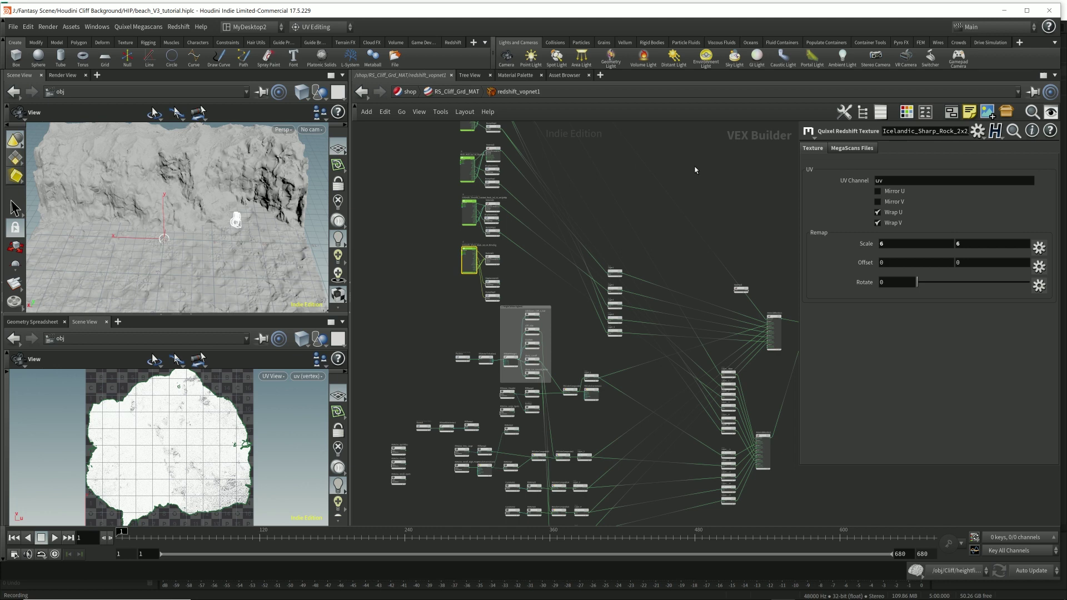
middle_click_drag(718, 181, 658, 149)
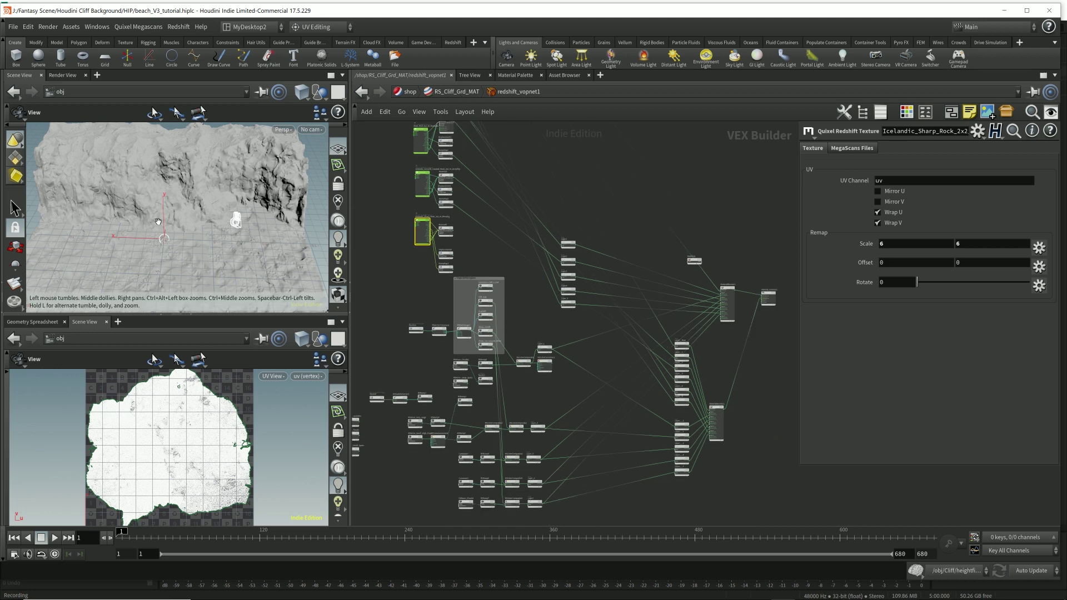
left_click(452, 92)
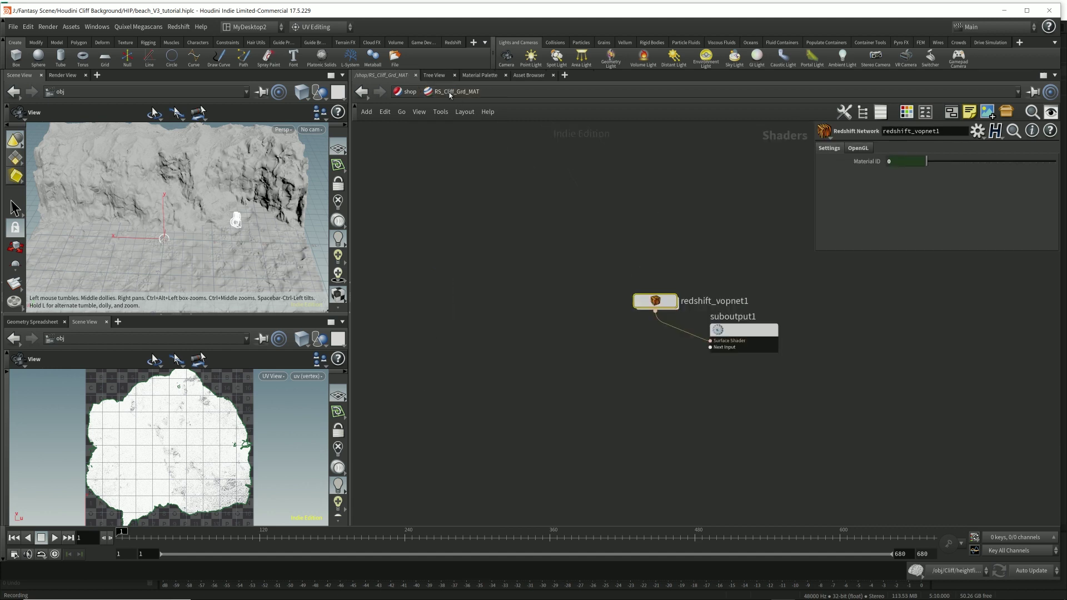
Step up to /shop, show the Redshift render view, and switch the network to /obj
left_click(409, 92)
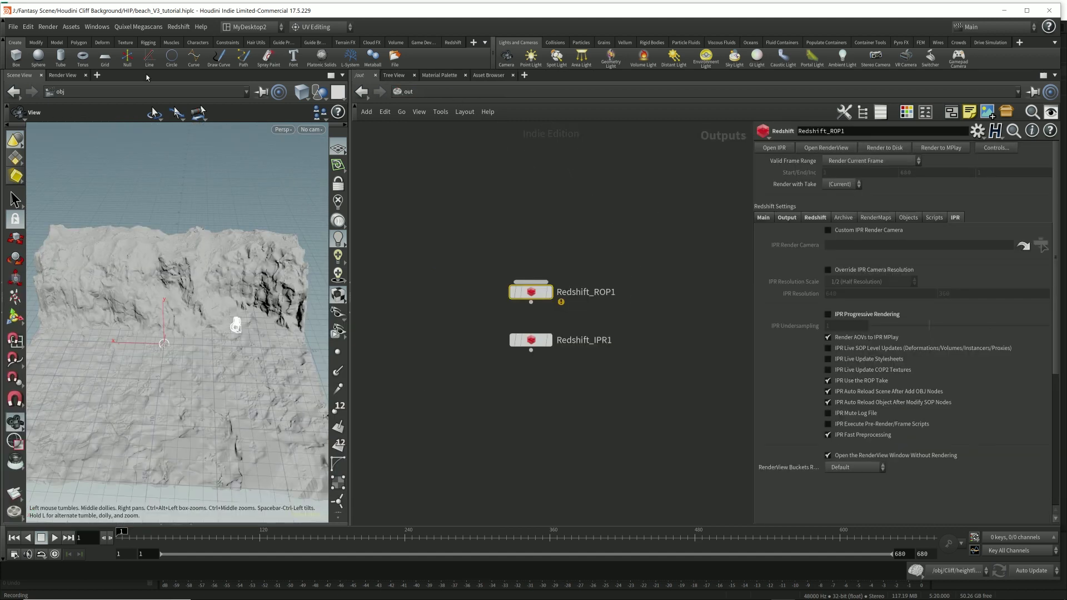
left_click(61, 76)
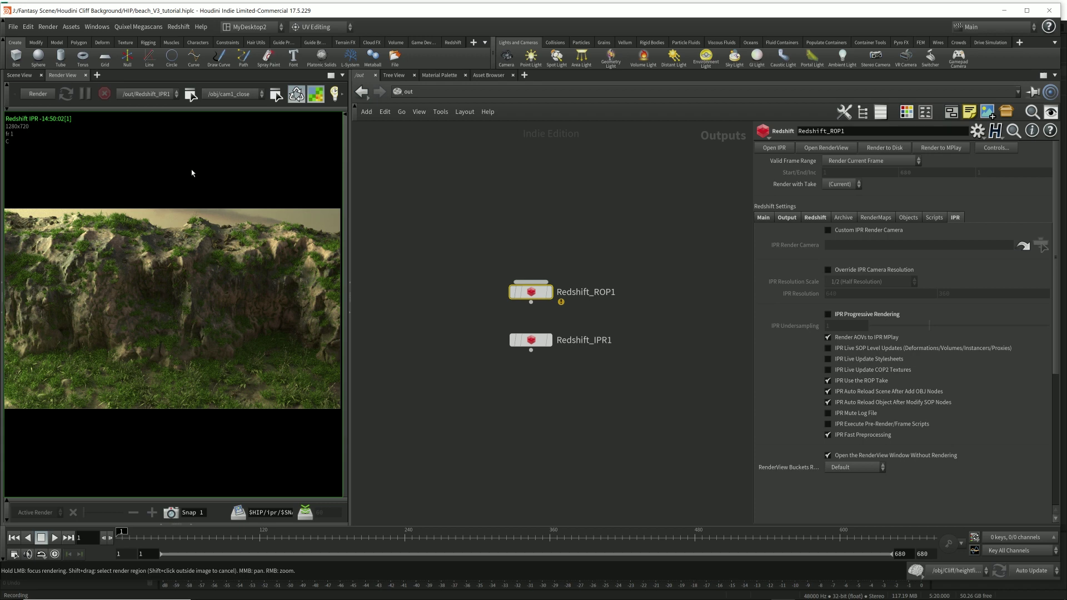
left_click(399, 91)
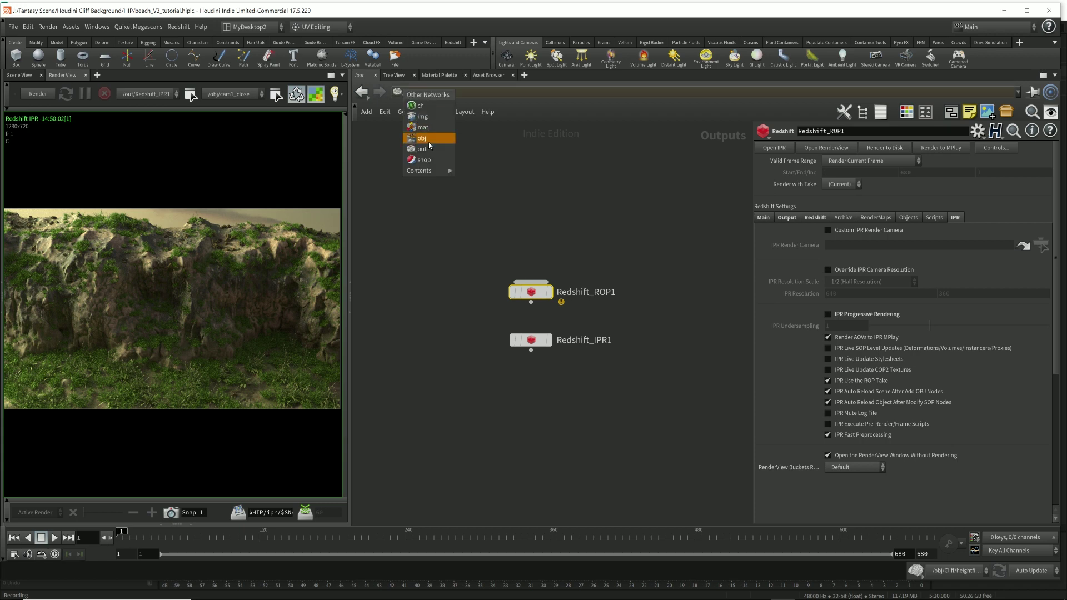
left_click(429, 141)
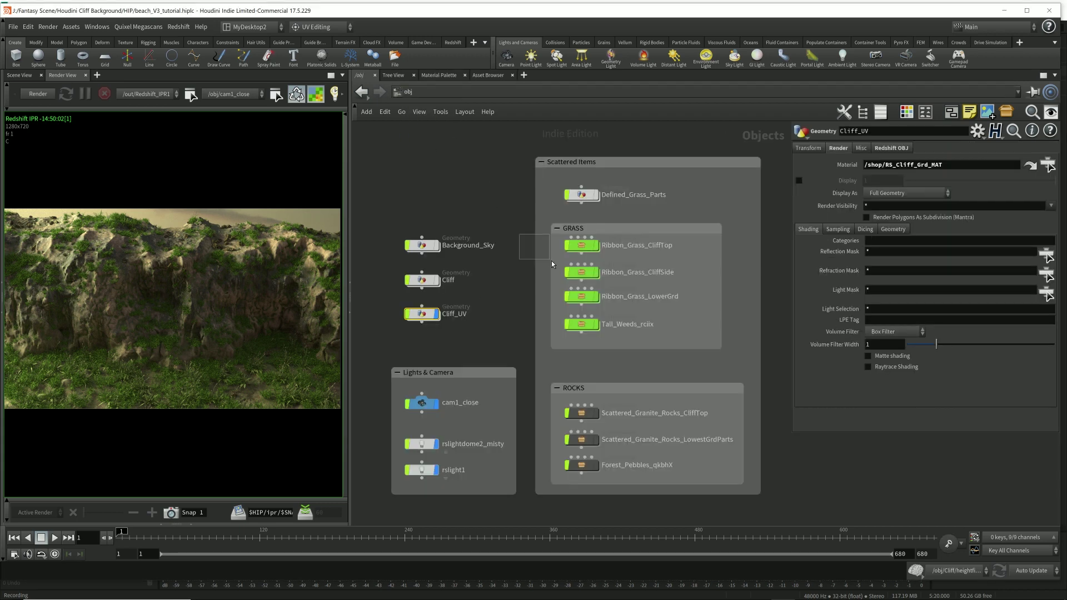
Select the grass and rock objects, then run and stop a Redshift IPR of the cliff
left_click_drag(552, 262, 606, 335)
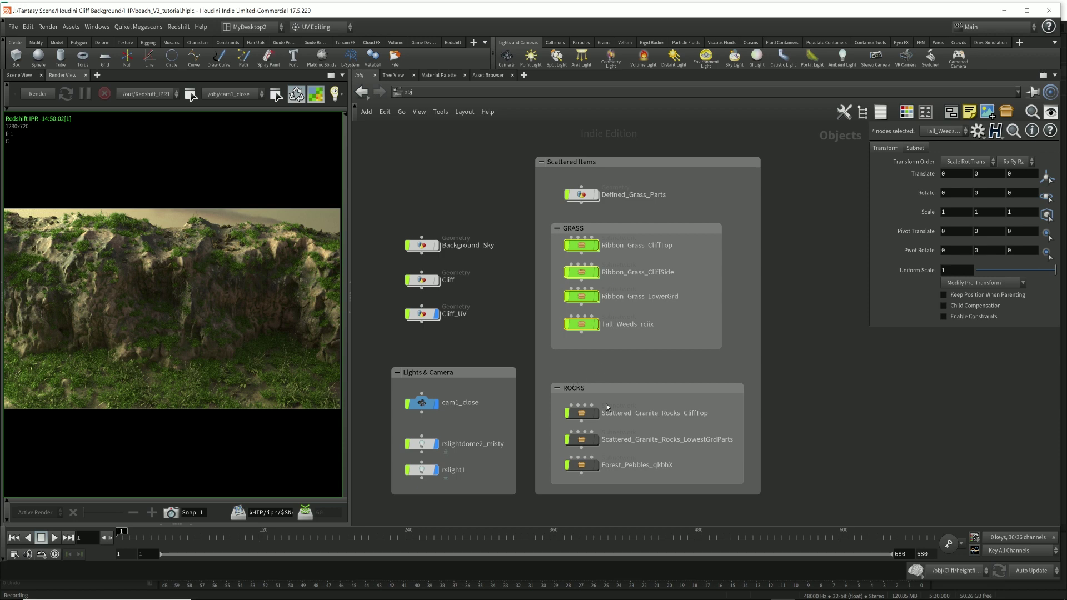
mouse_move(605, 408)
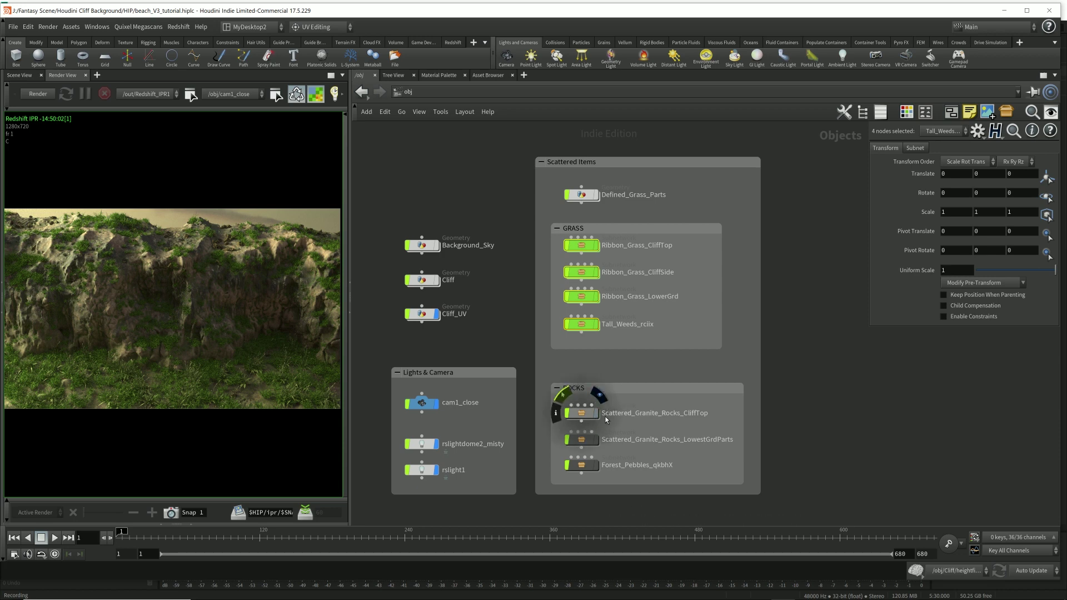
left_click_drag(550, 217, 743, 484)
left_click(448, 167)
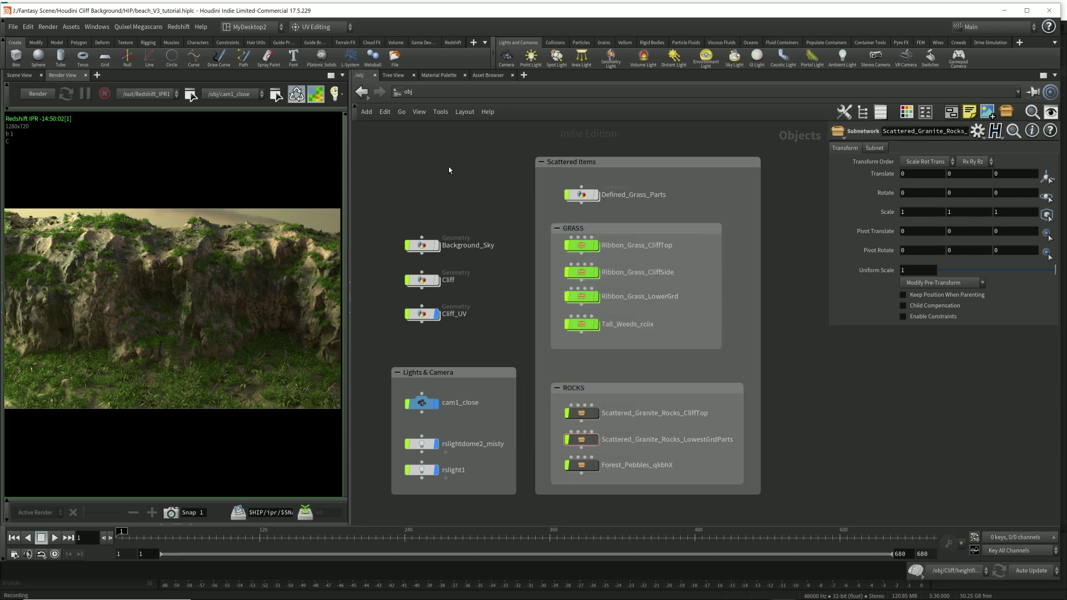
left_click(39, 93)
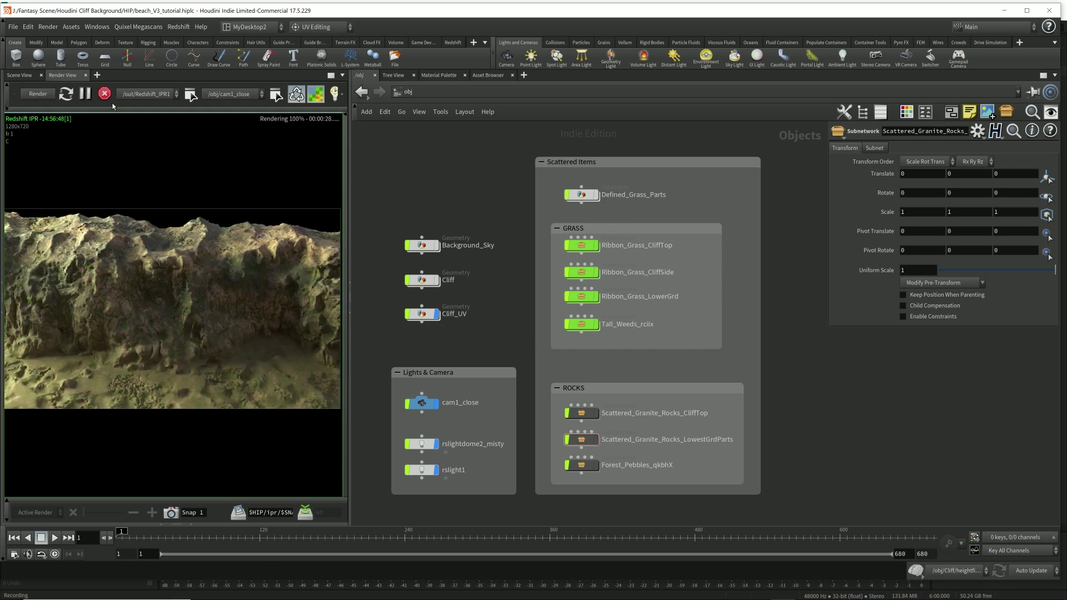
left_click(104, 93)
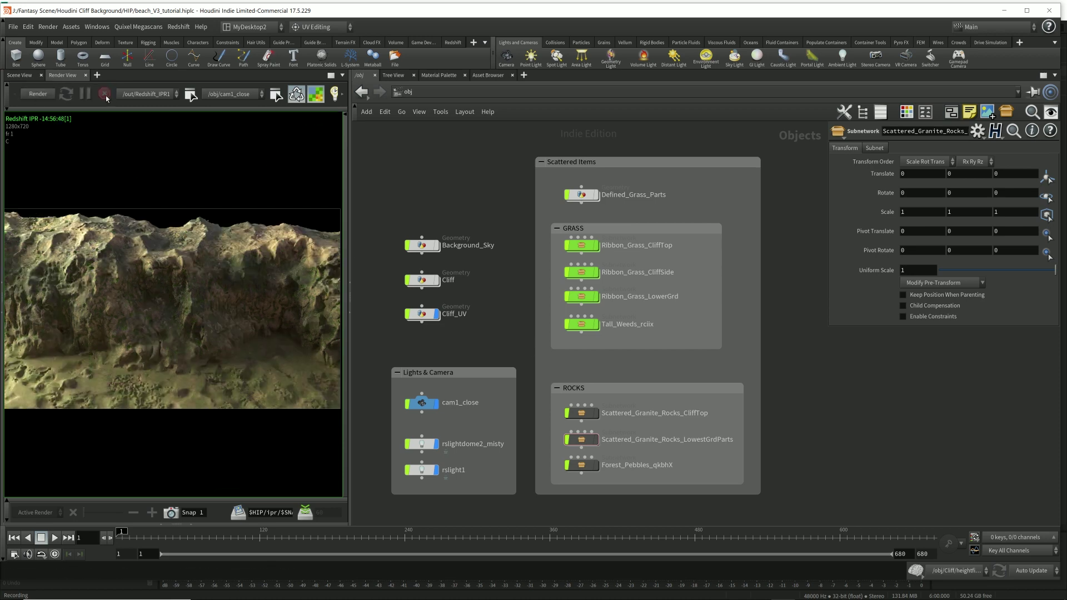
Select Cliff_UV, jump to its RS_Cliff_Grd_MAT material, and open its redshift_vopnet1 network
left_click(455, 313)
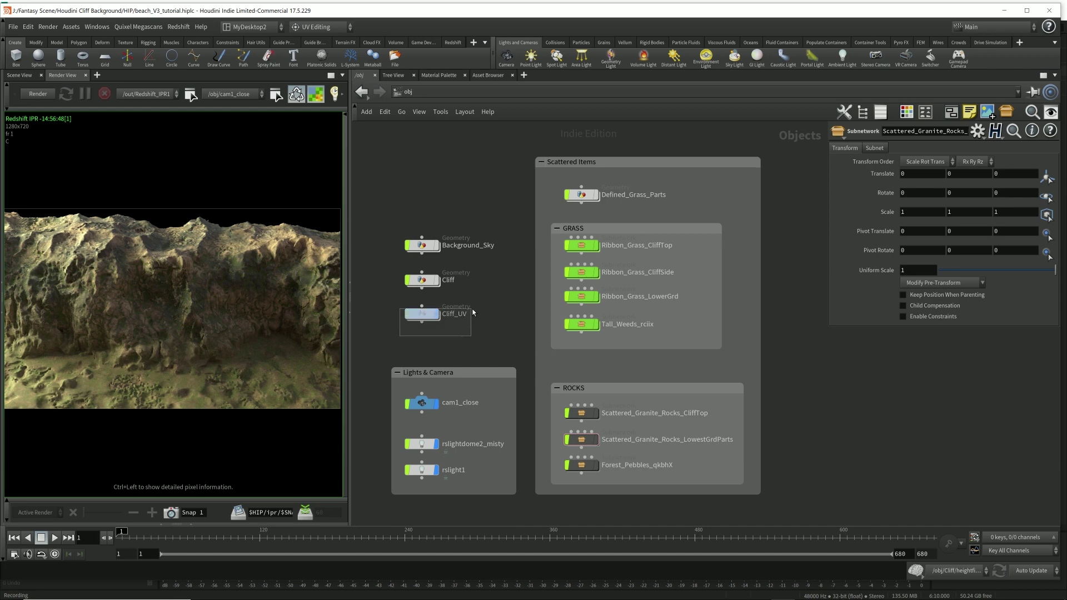
triple_click(936, 165)
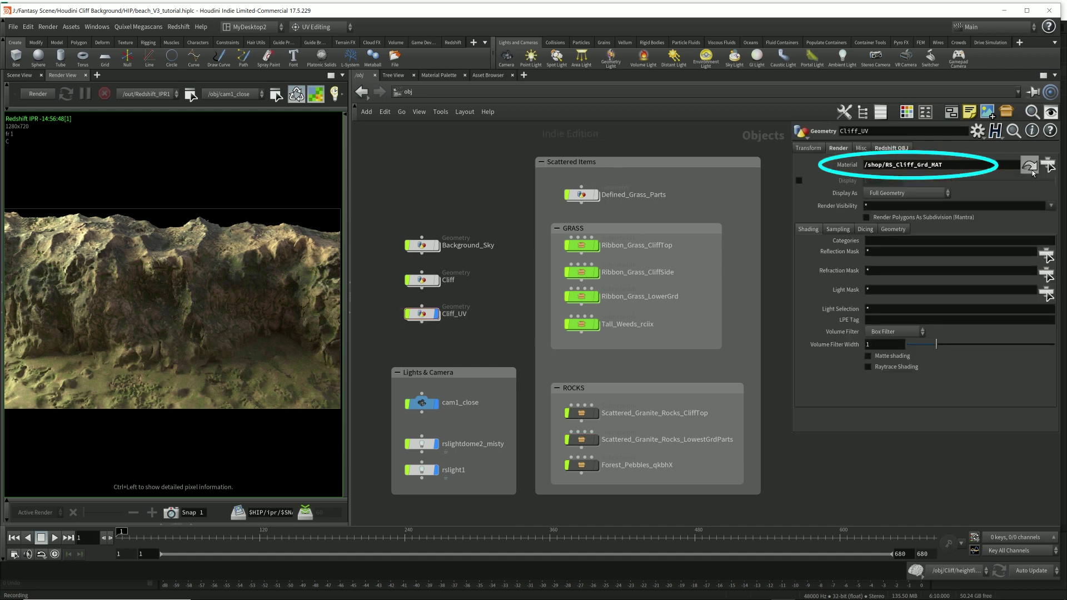
left_click(1030, 165)
double_click(491, 352)
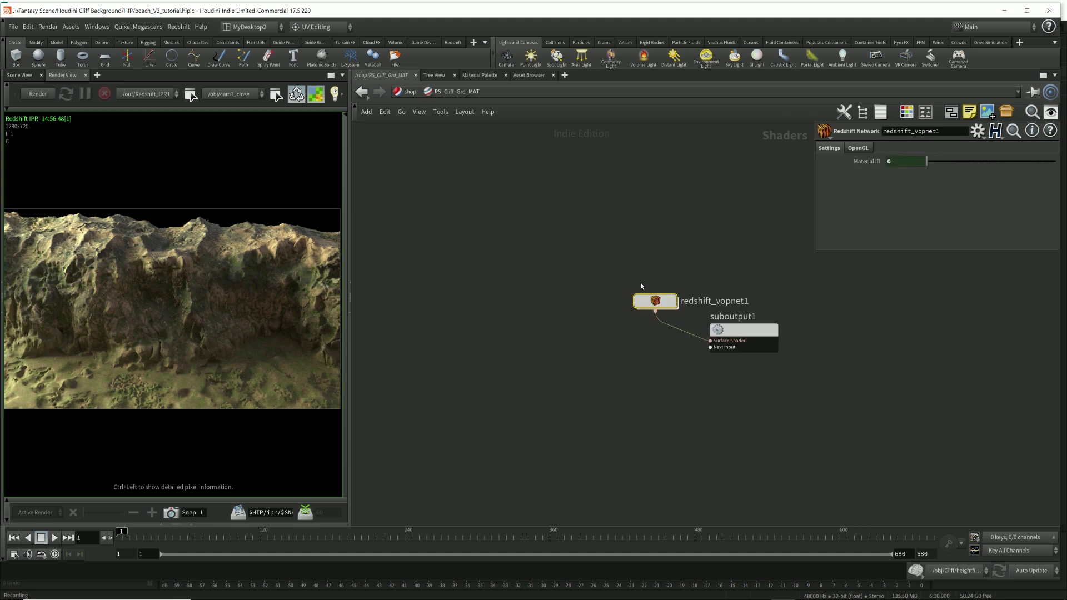
double_click(654, 301)
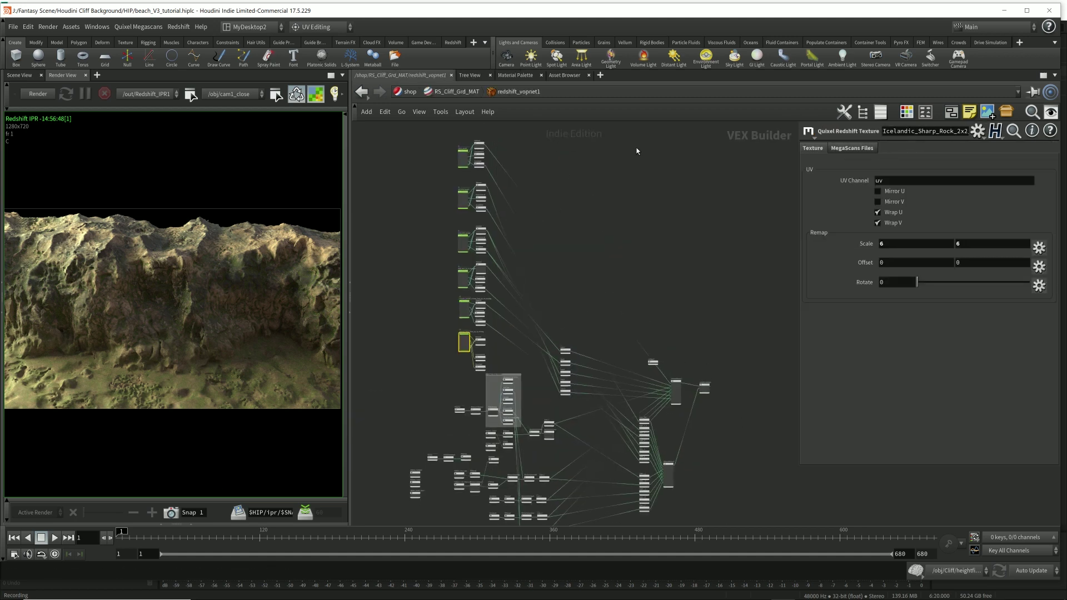
Switch the network editor to the /out render outputs and select Redshift_ROP1
left_click(408, 92)
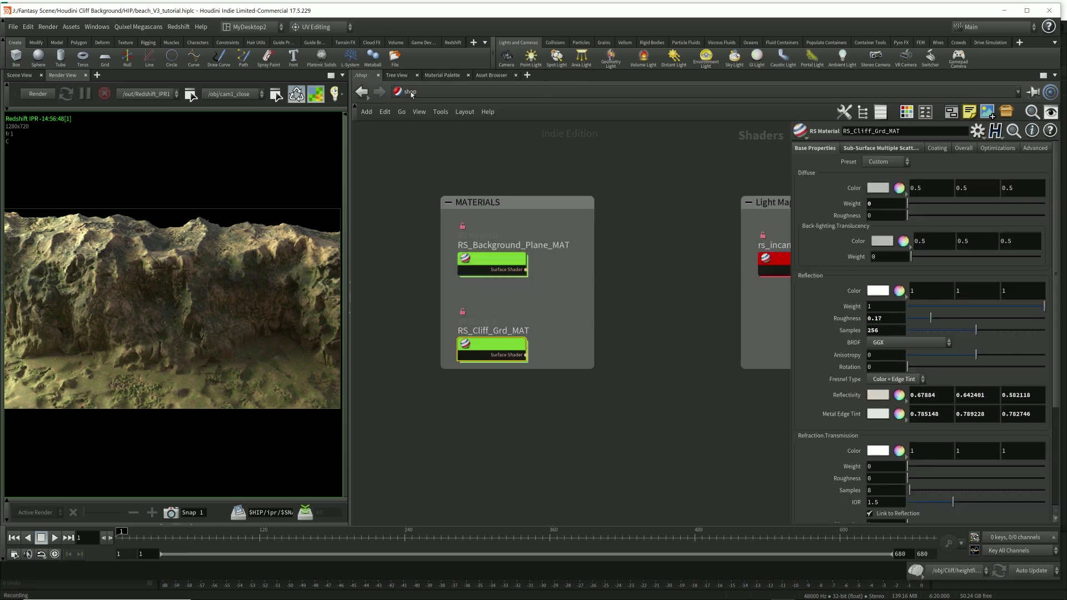
left_click(414, 94)
left_click(444, 151)
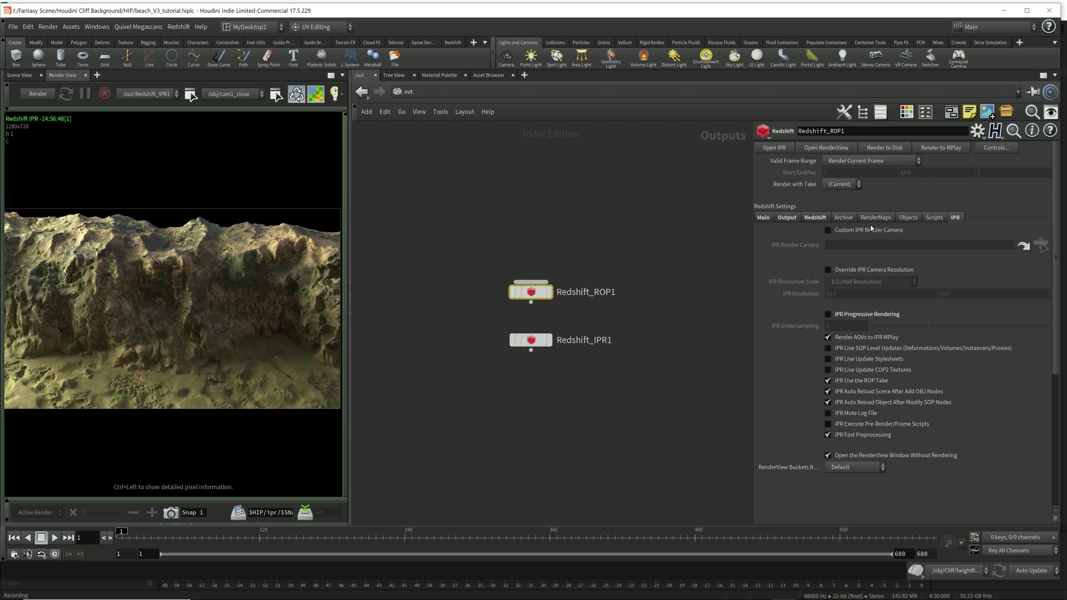
left_click(415, 93)
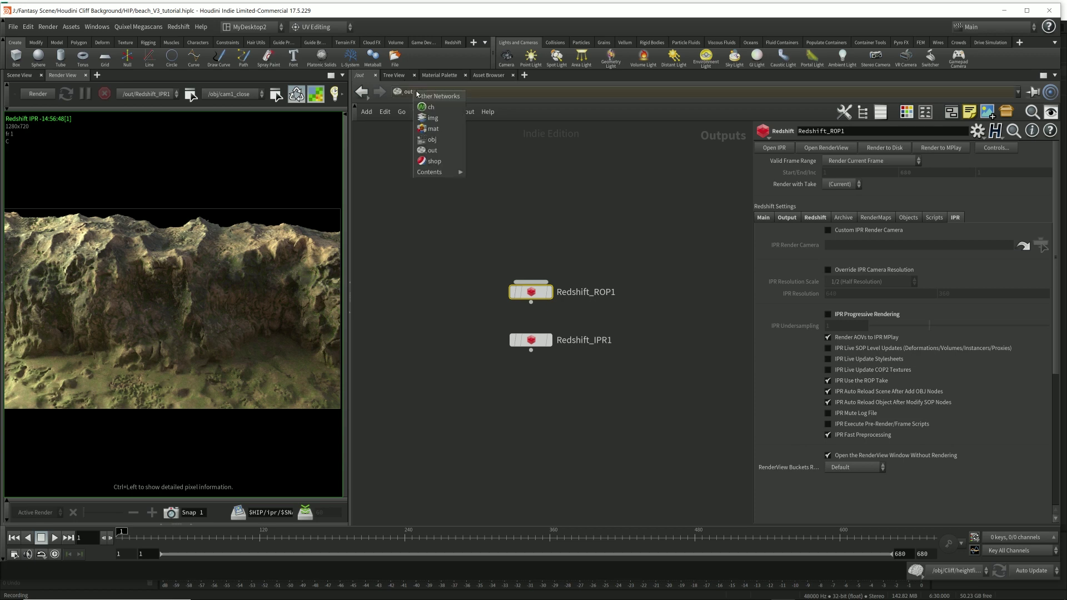
left_click(439, 154)
left_click_drag(474, 231, 590, 305)
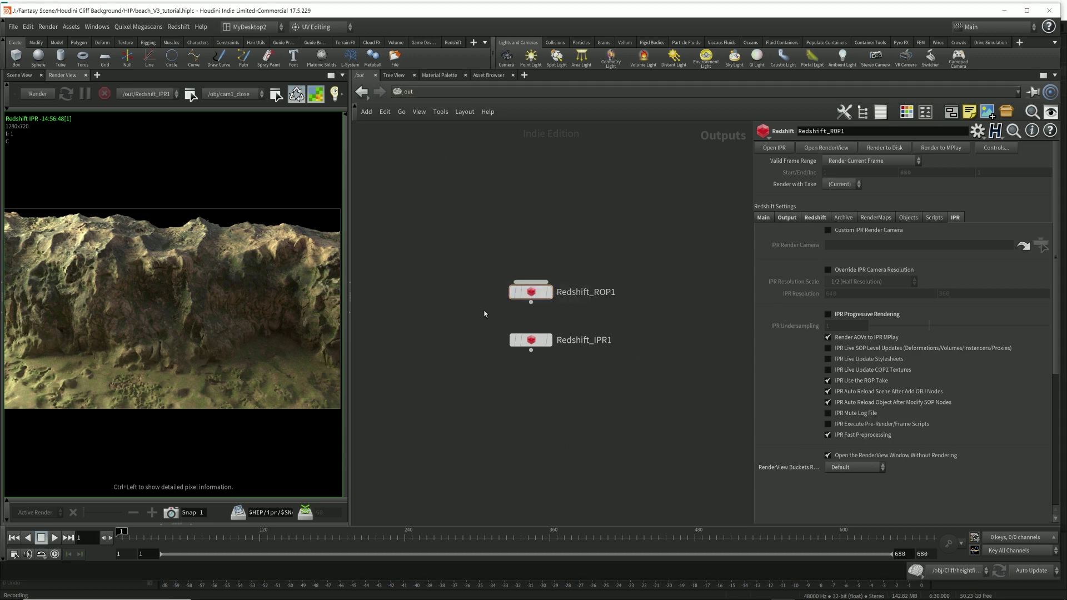
Add a Redshift ROP, delete the new Redshift_ROP2 and Redshift_IPR2, and reselect Redshift_ROP1
key("Tab")
type("r")
key("Down")
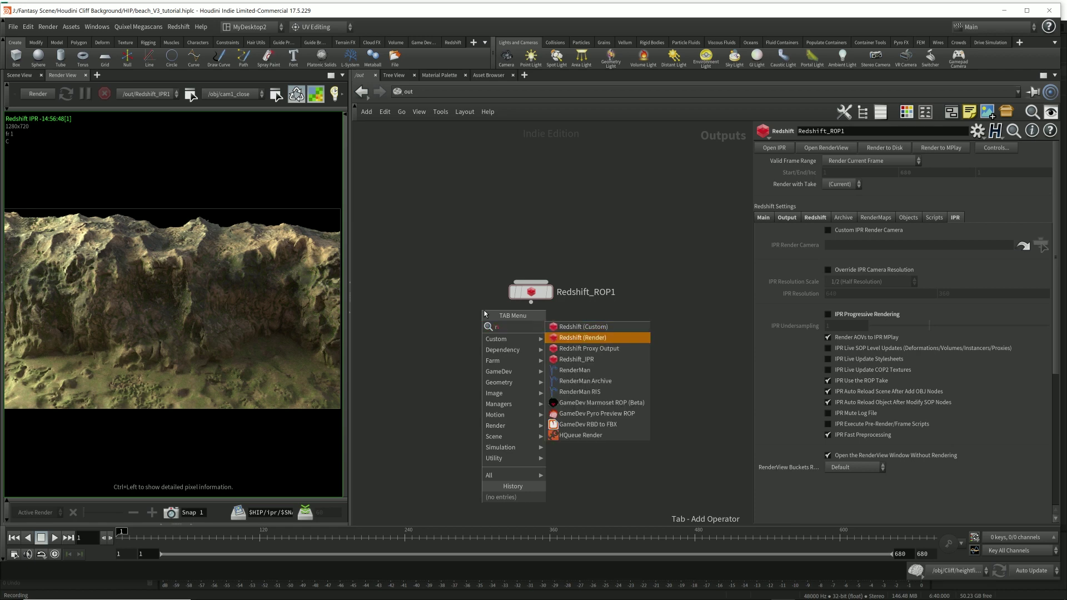
key("Return")
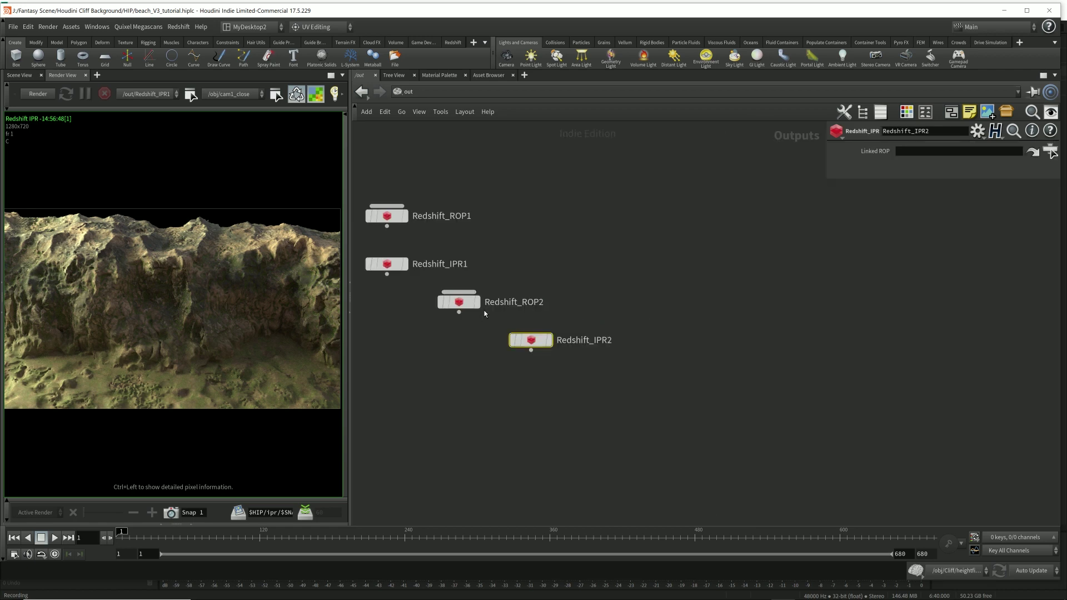
left_click_drag(437, 375, 600, 288)
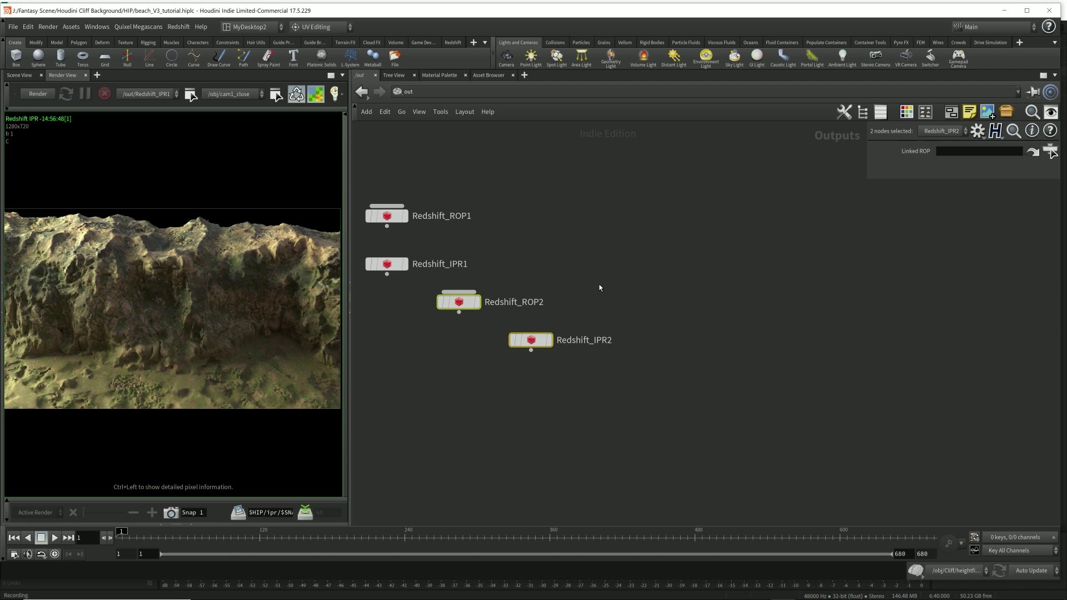
key("Delete")
left_click(387, 216)
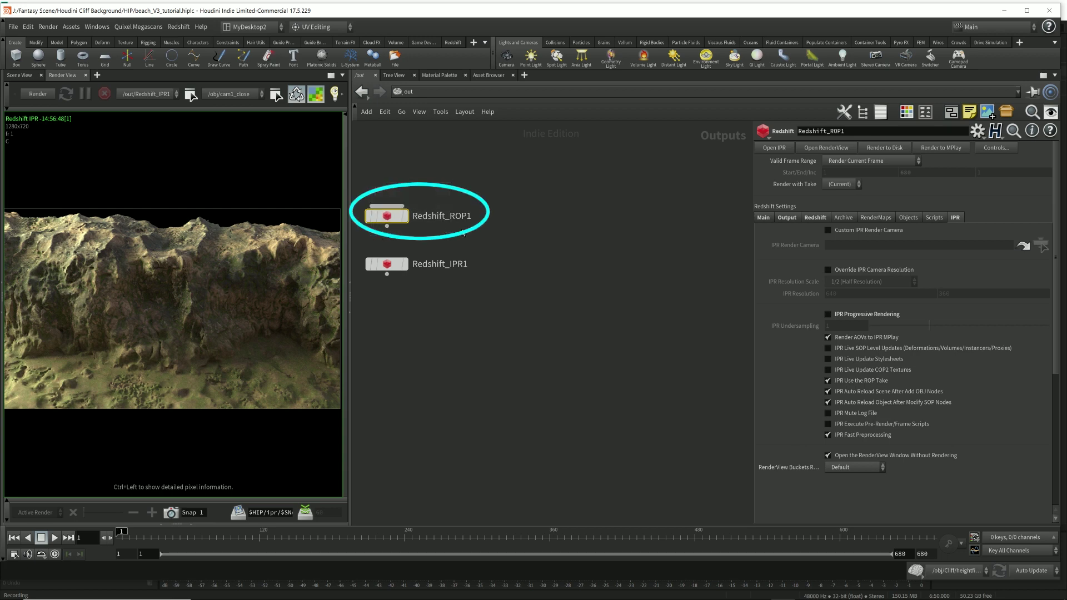
On Redshift_ROP1's RenderMaps tab, turn on Bake Render Map with 2048 × 2048 output resolution
left_click_drag(753, 522, 687, 522)
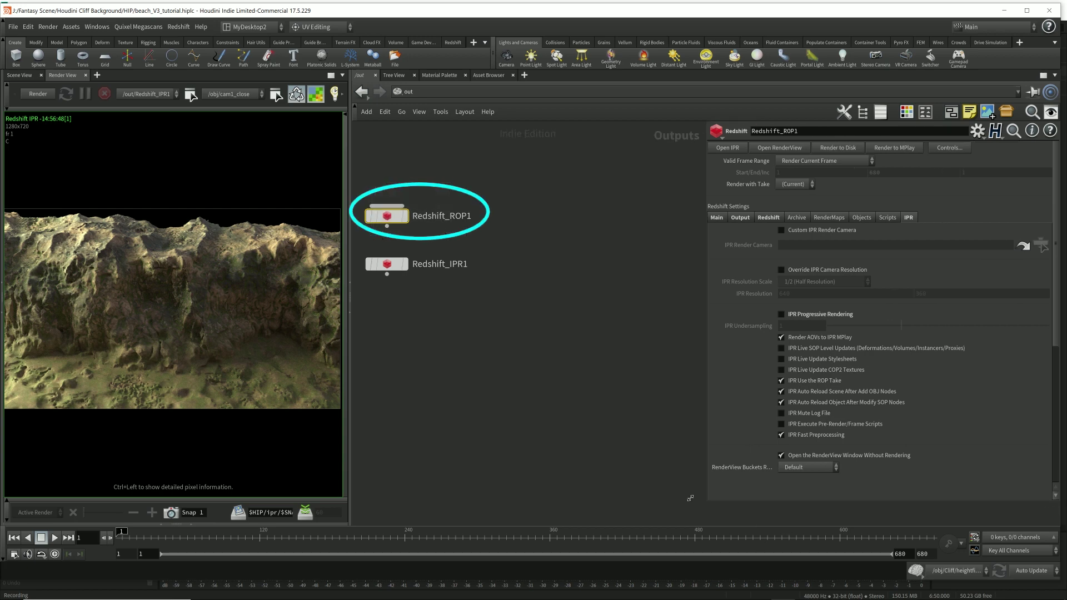
left_click(809, 218)
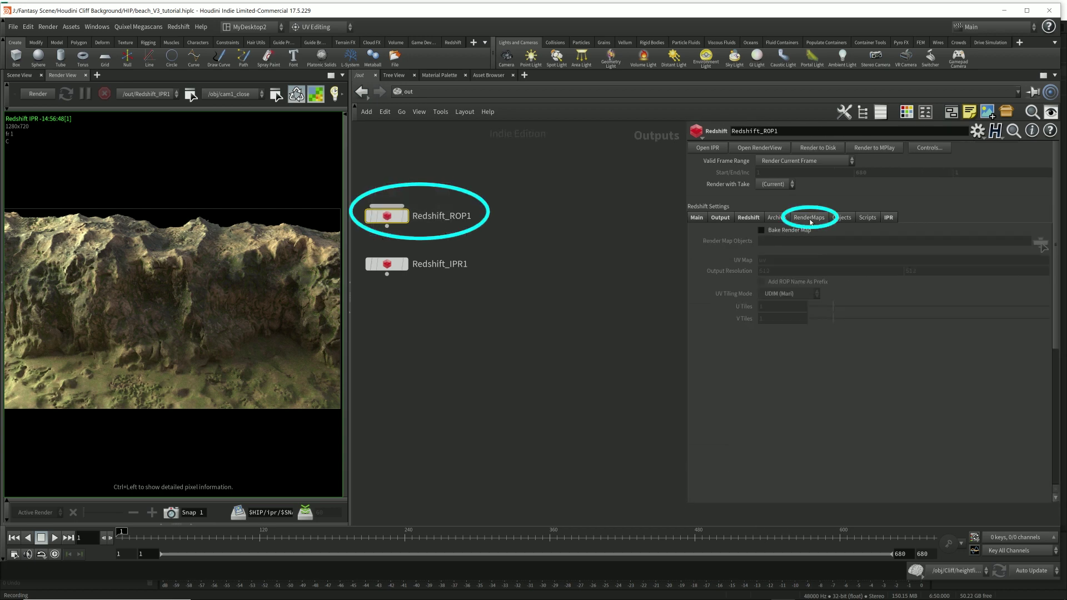
left_click(762, 231)
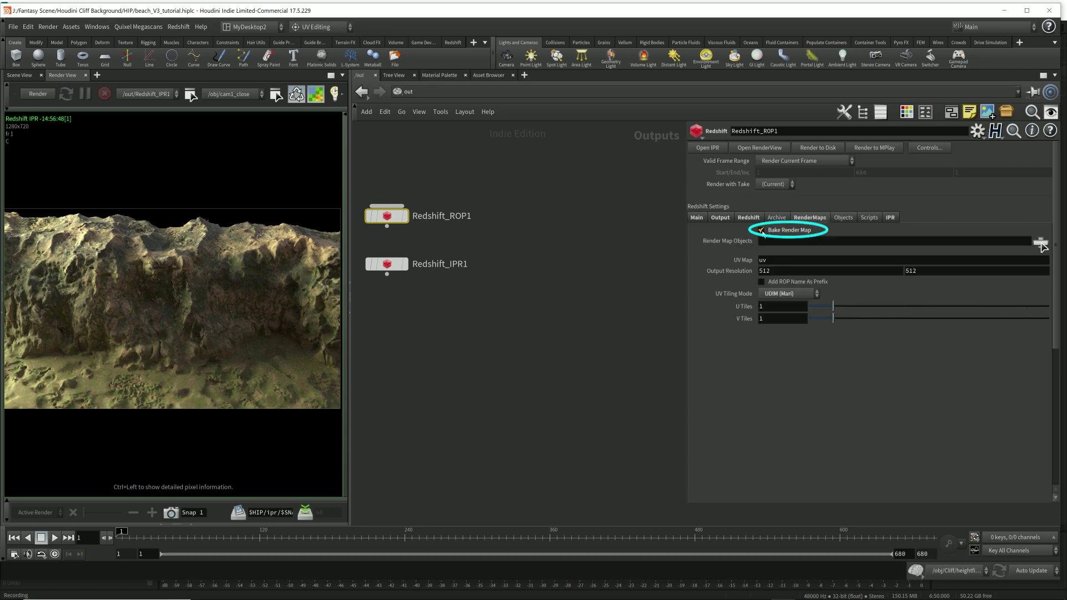
double_click(784, 271)
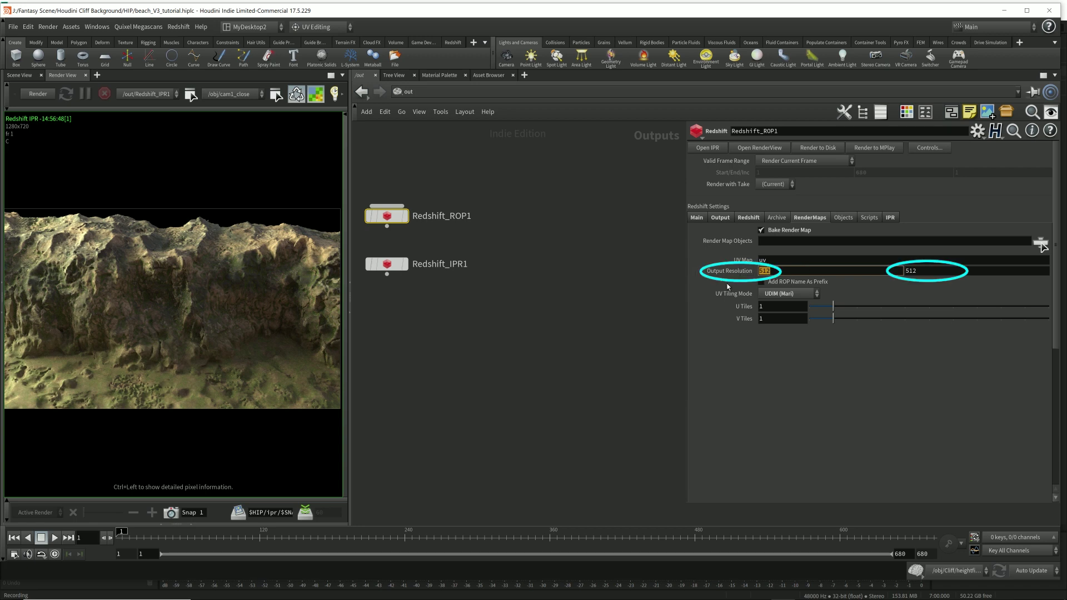
type("2048")
key("Tab")
type("20")
key("Return")
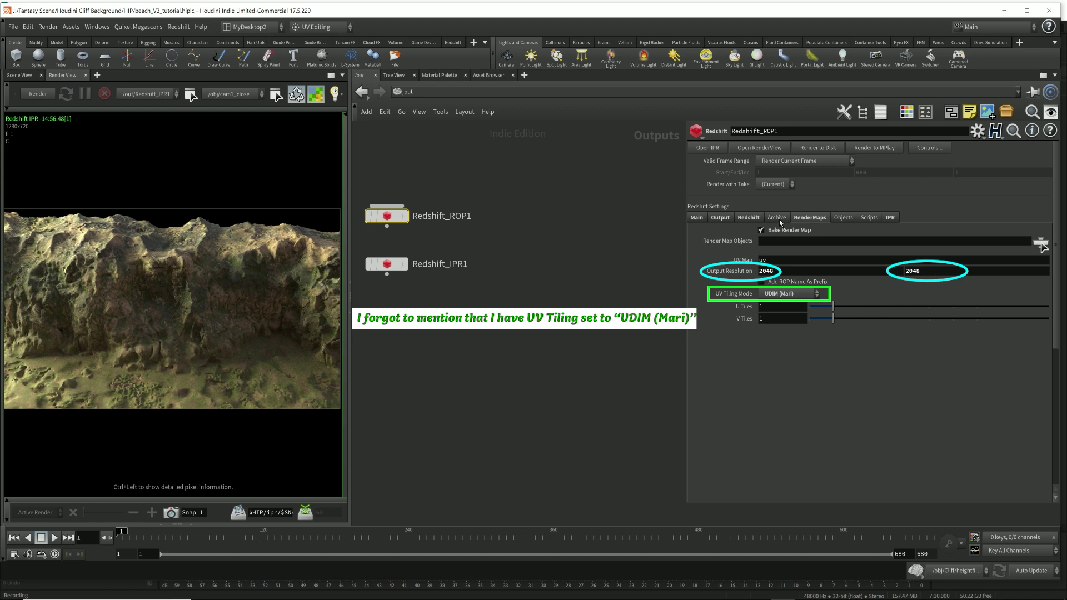
Add an AOV on Redshift_ROP1's Output tab with type Total Diffuse Lighting RAW
left_click(749, 218)
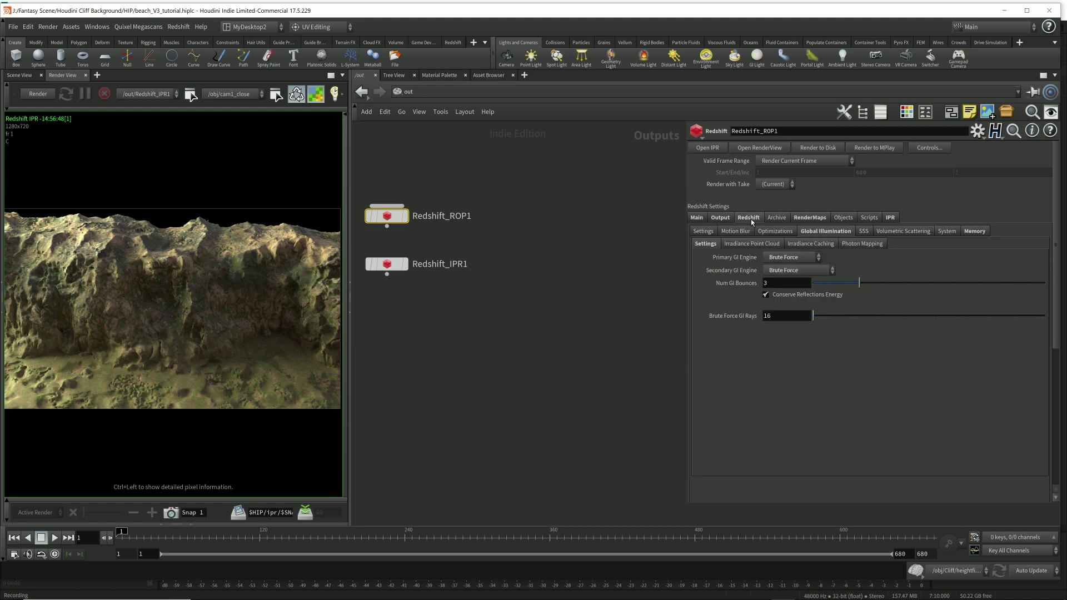
left_click(723, 218)
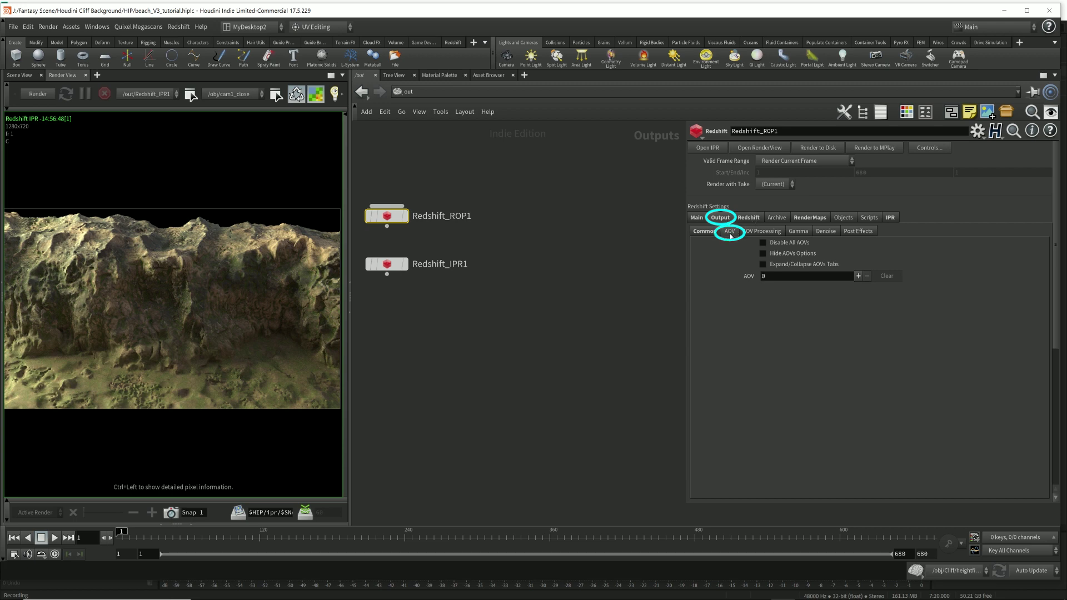
left_click(859, 276)
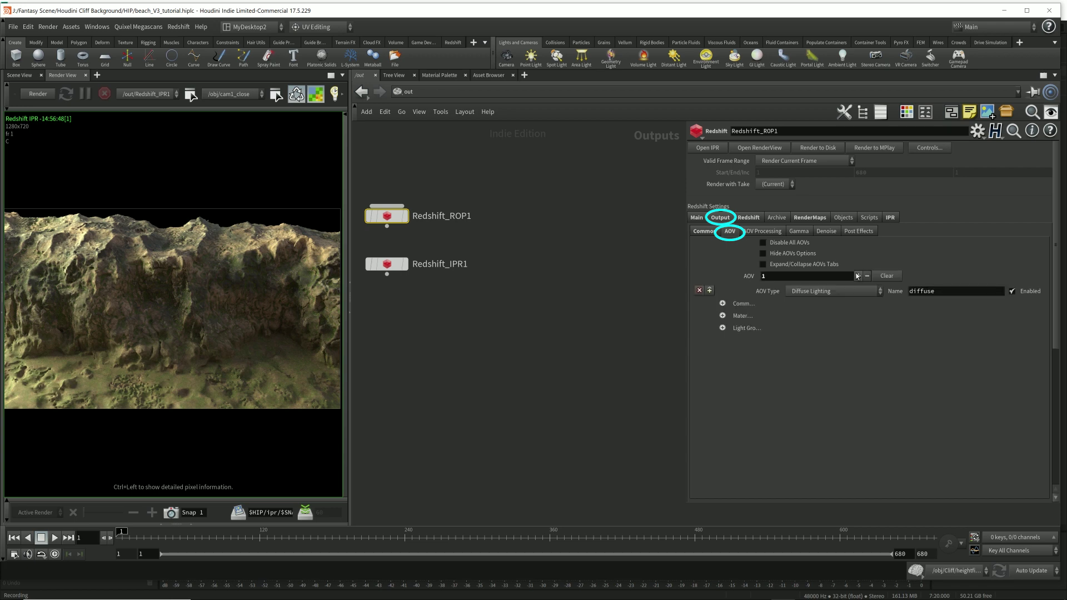
left_click(827, 291)
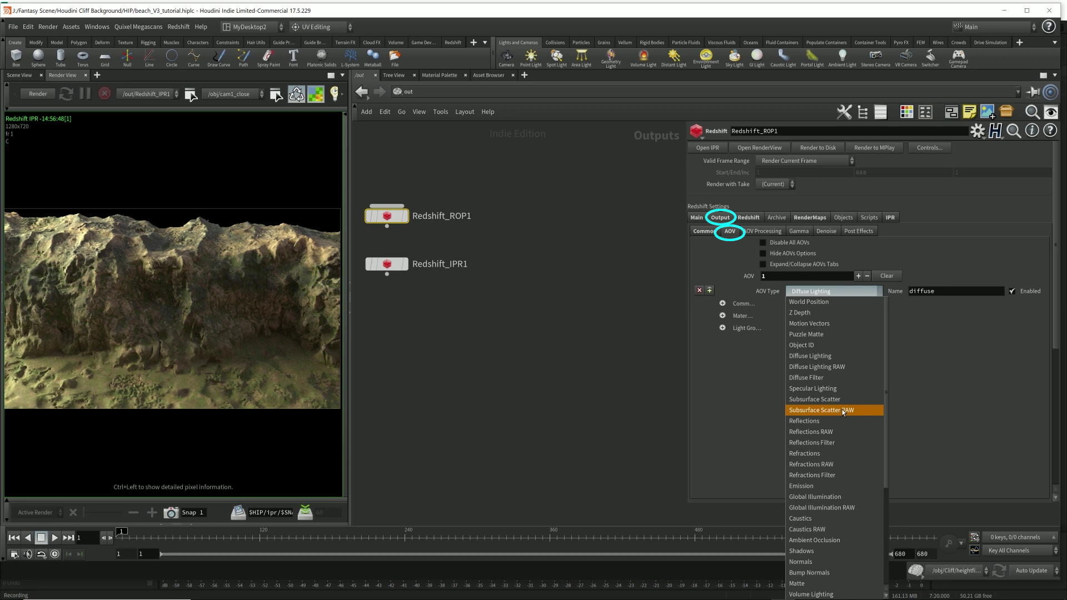
scroll(843, 409, "down", 5)
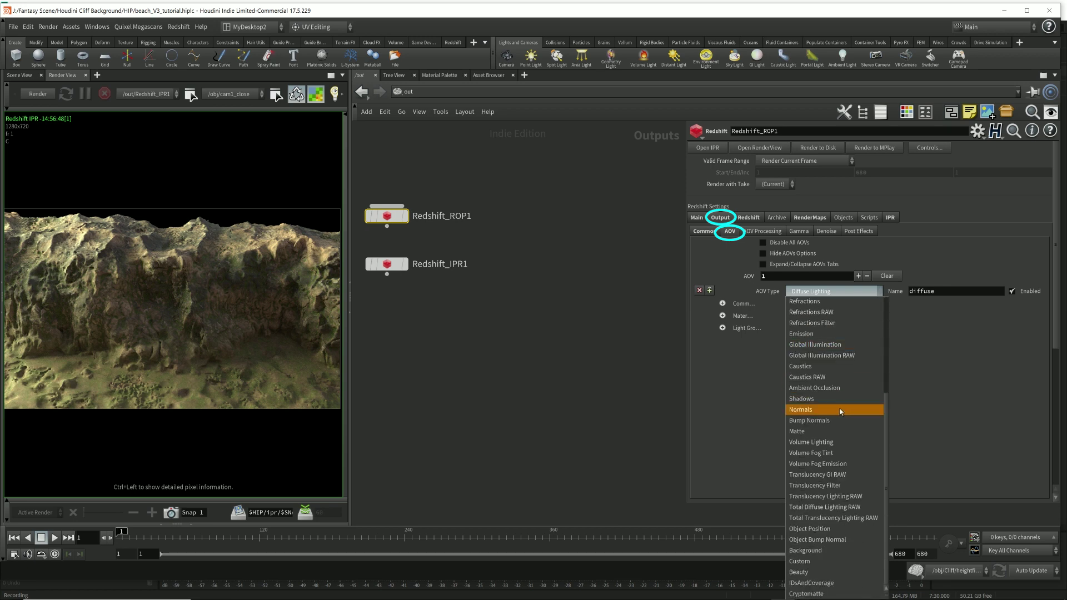
left_click(848, 508)
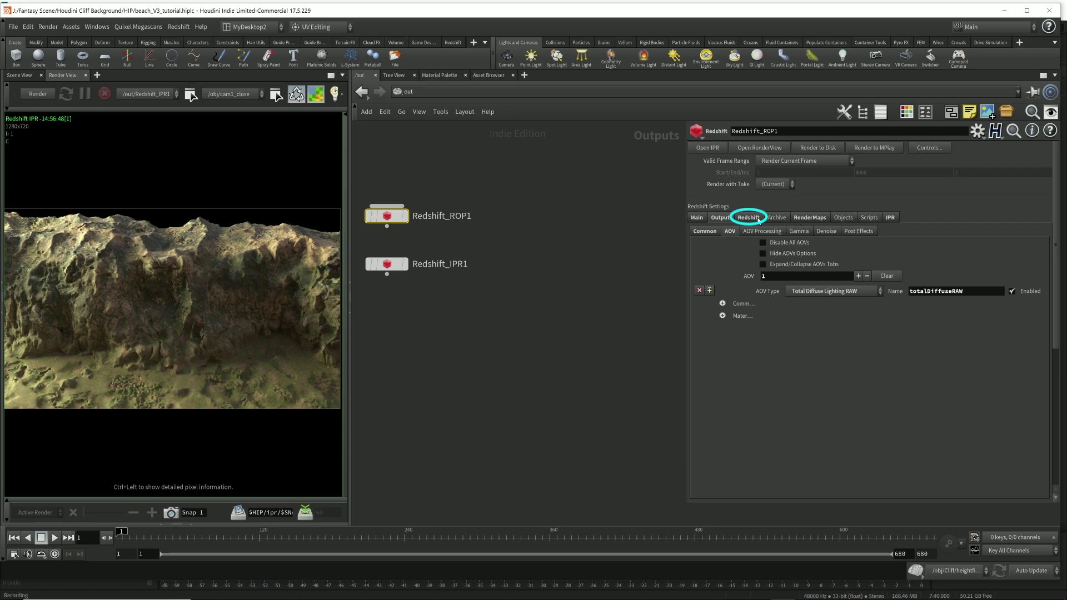
Confirm IPR Progressive Rendering is off in Redshift_ROP1's IPR settings and start the IPR render
left_click(758, 219)
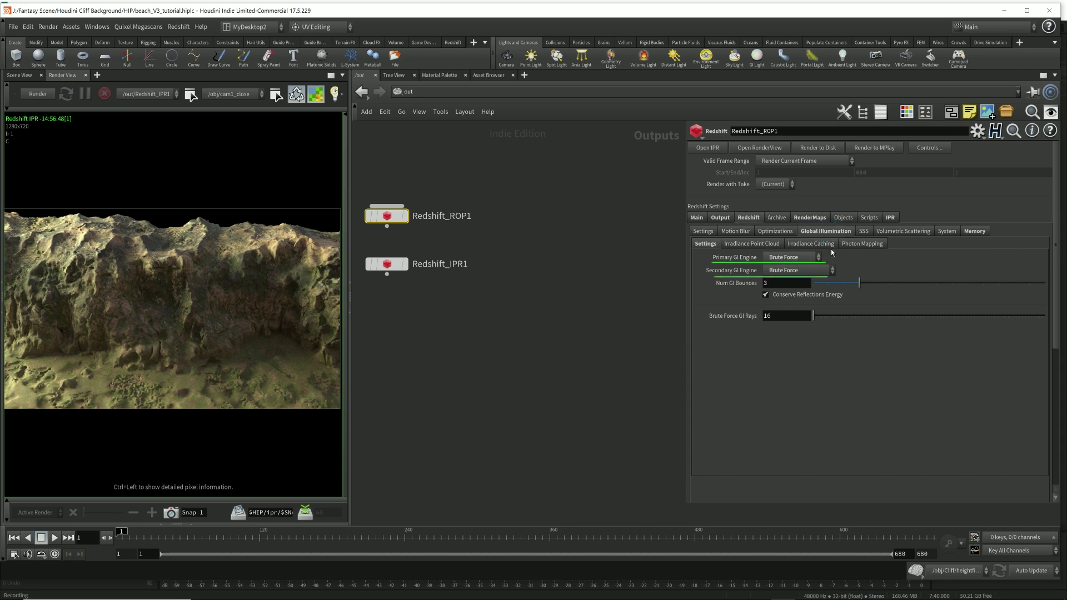
left_click(889, 218)
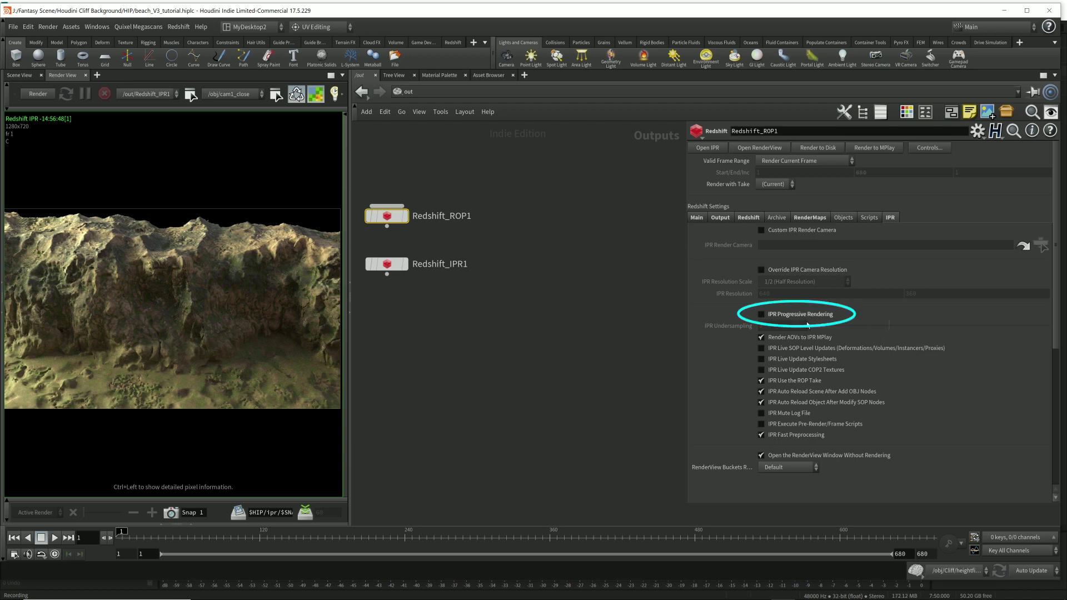
left_click(563, 187)
left_click(39, 95)
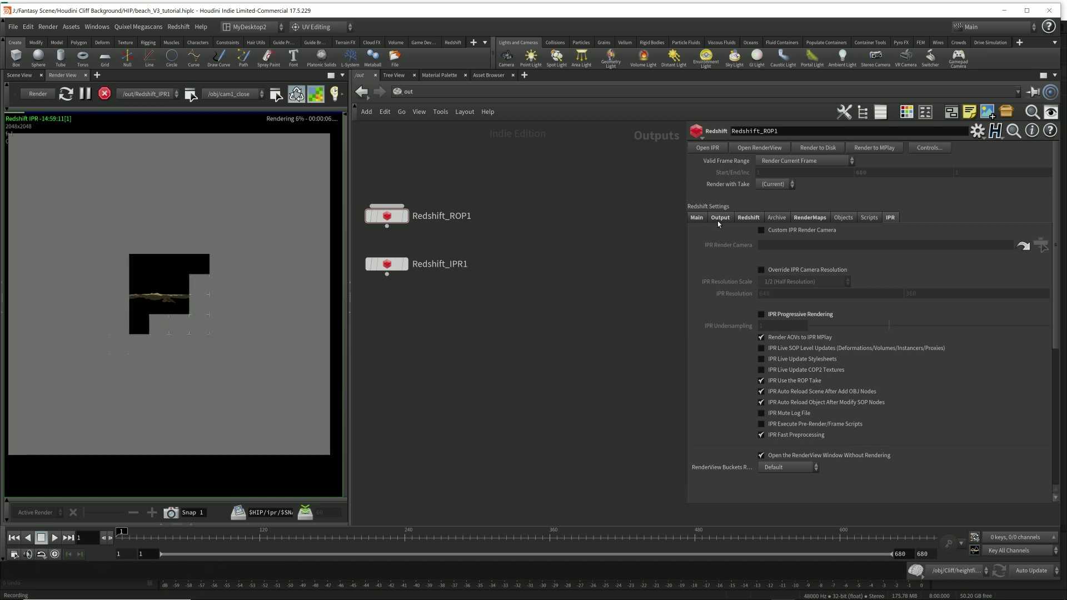
Set Render Map Objects to Cliff_UV on the RenderMaps tab and restart the render to bake it
left_click(810, 217)
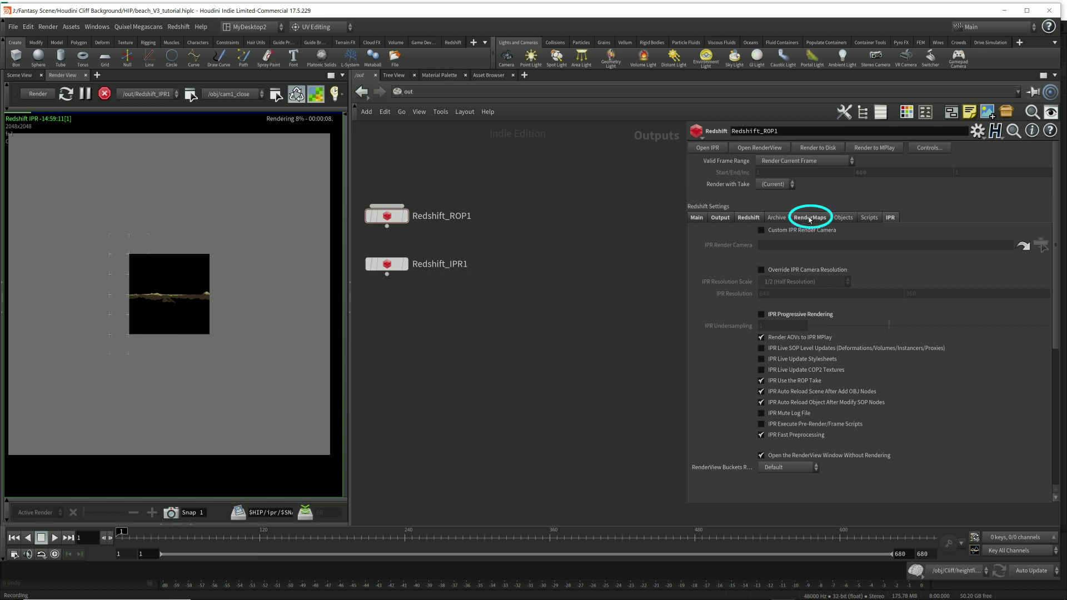
left_click(774, 242)
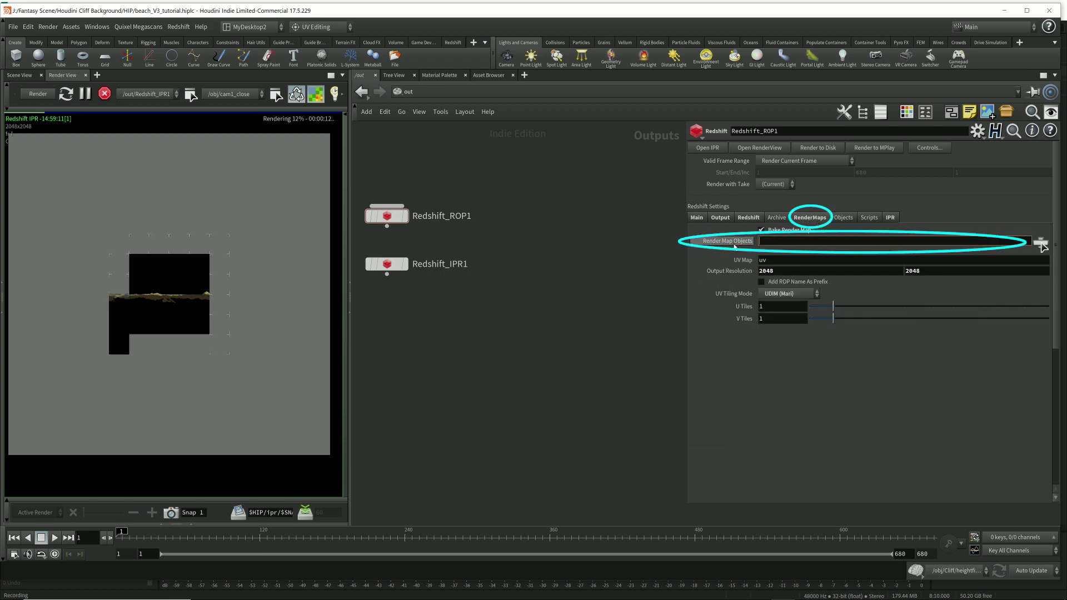
left_click(1042, 245)
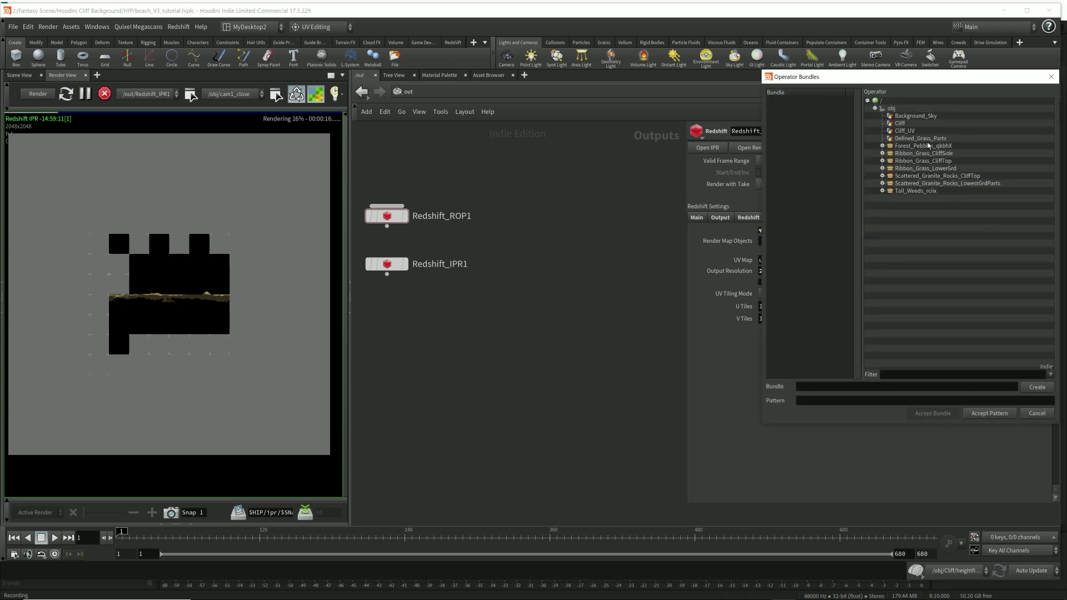
left_click(910, 132)
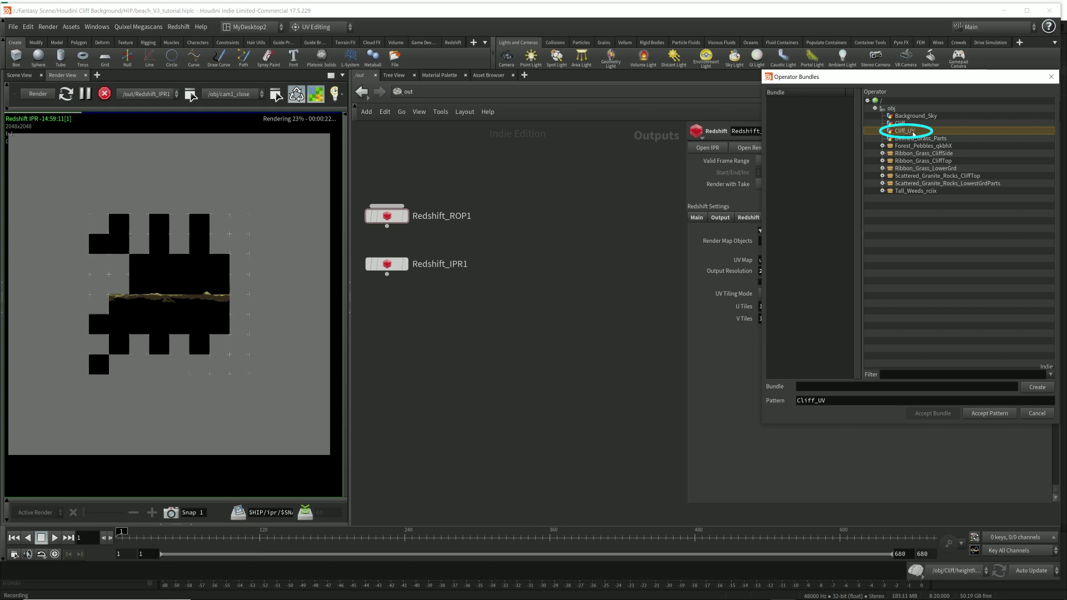
left_click(990, 413)
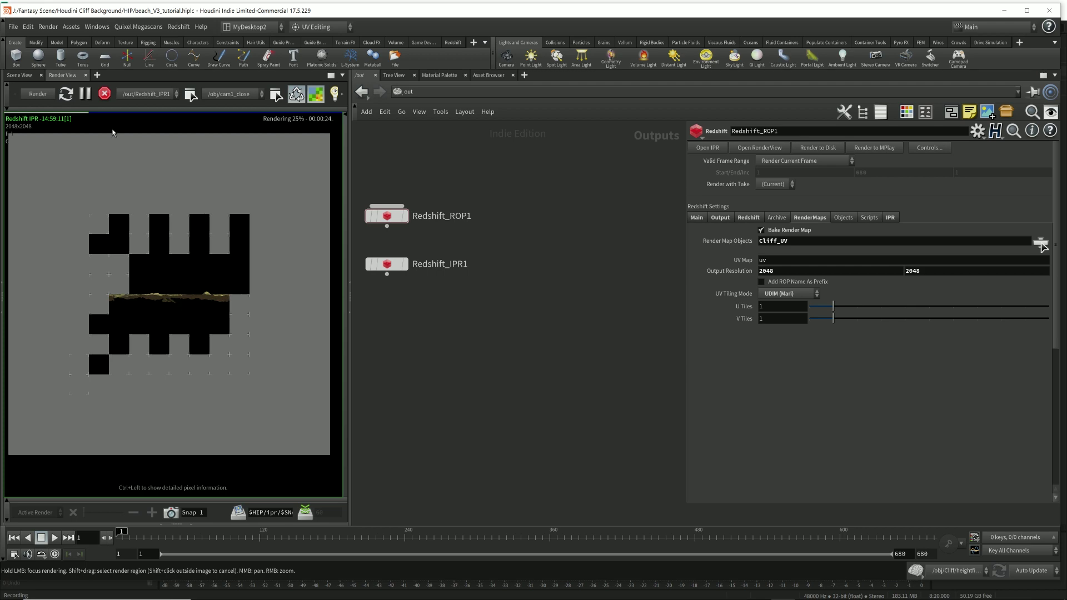
left_click(37, 94)
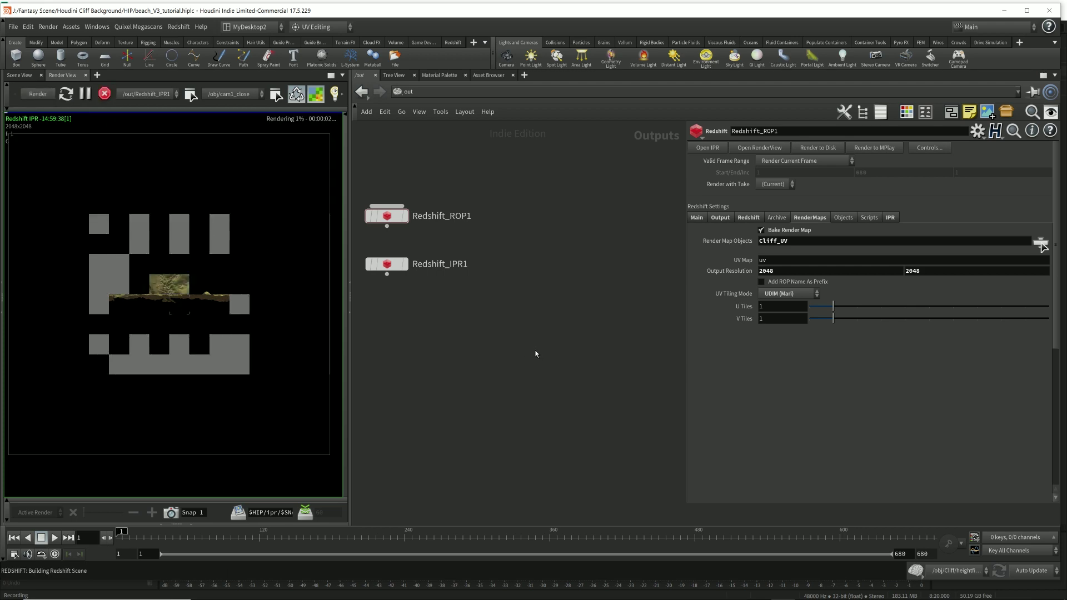
left_click(404, 76)
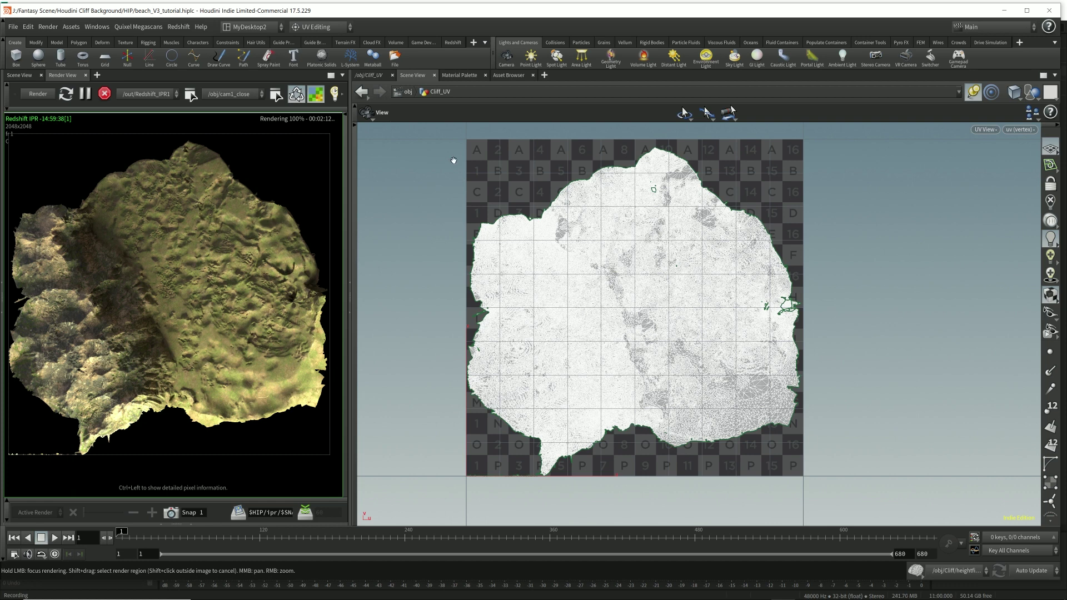
Set the baked frame's save file name to $HIP/lightmap.exr, removing the .pic extension
left_click(238, 512)
left_click(319, 352)
type("light")
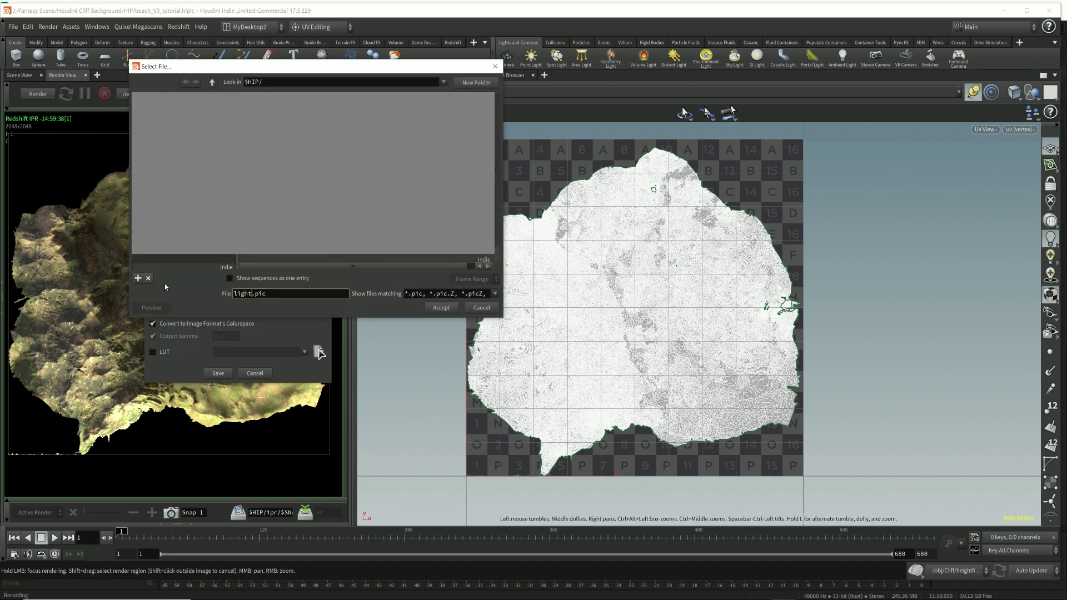
type("map.exr")
key("shift+End")
key("Delete")
key("Return")
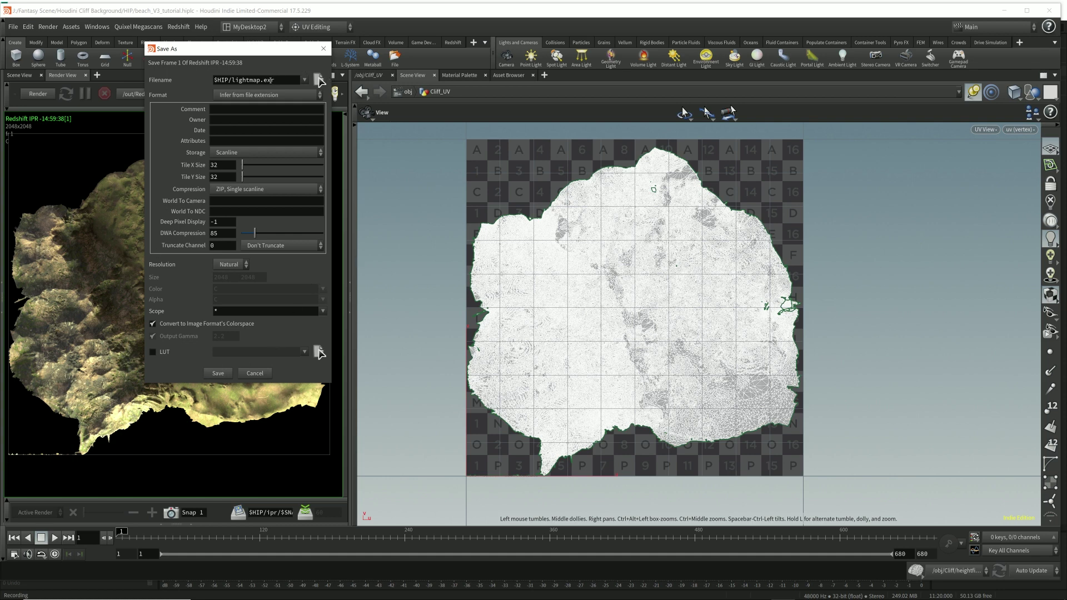
left_click_drag(264, 79, 290, 82)
left_click_drag(250, 53, 263, 149)
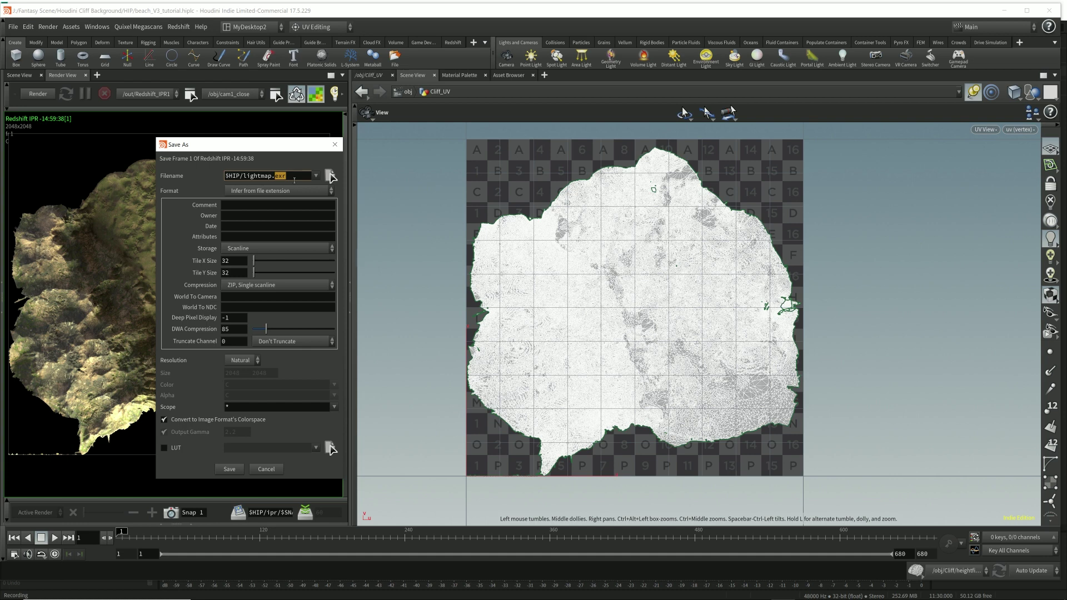
Go to the /out network and check the totalDiffuseRAW AOV name on Redshift_ROP1's Output tab
left_click(408, 92)
left_click(409, 92)
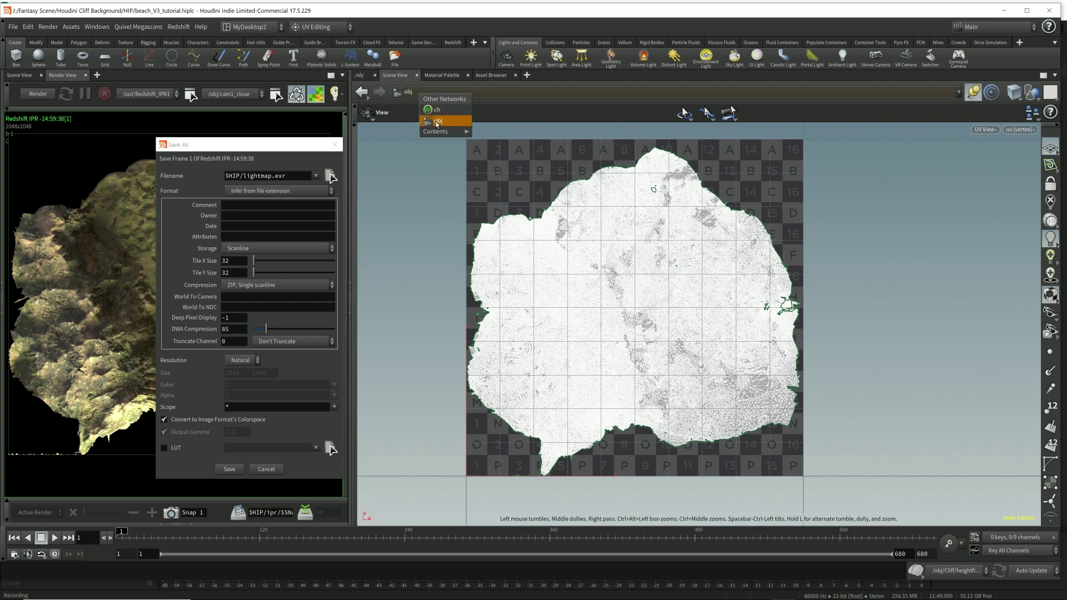
left_click(437, 122)
left_click(418, 92)
mouse_move(449, 133)
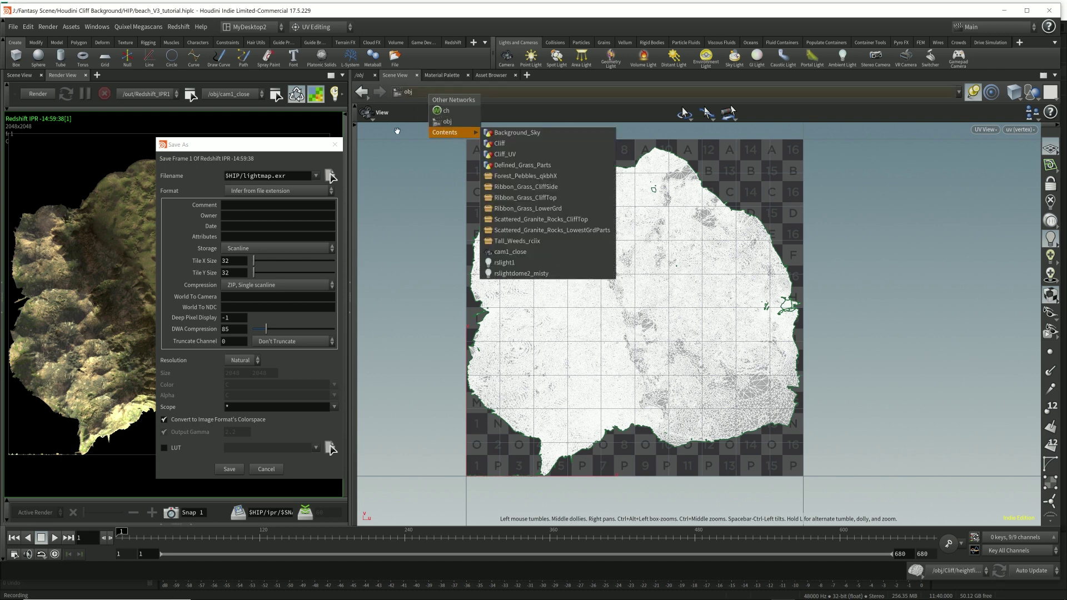
left_click(360, 75)
left_click(408, 92)
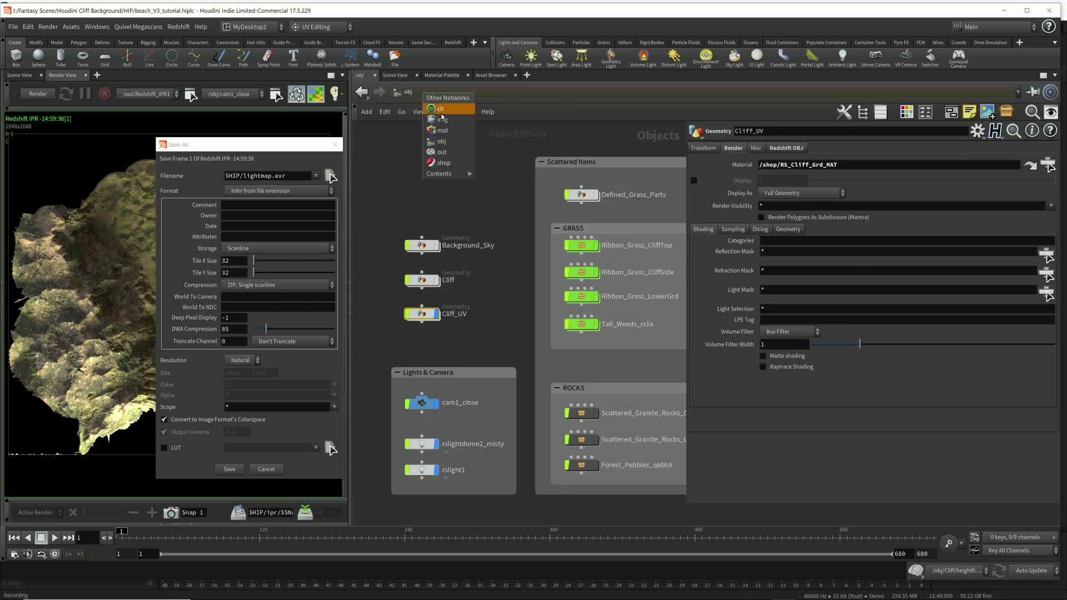
left_click(447, 153)
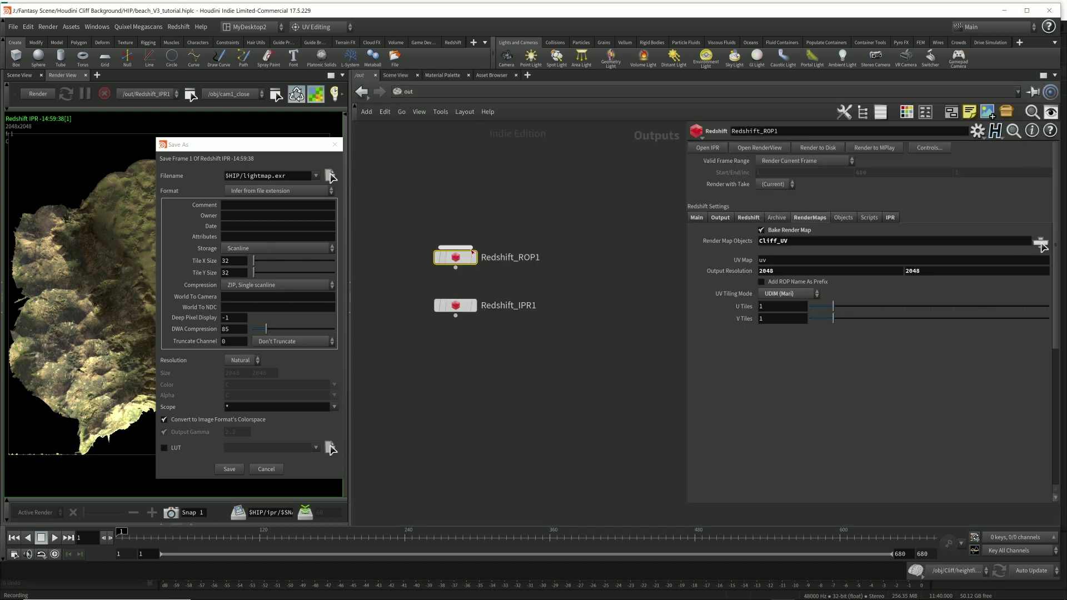
left_click(753, 221)
left_click(720, 217)
left_click(730, 231)
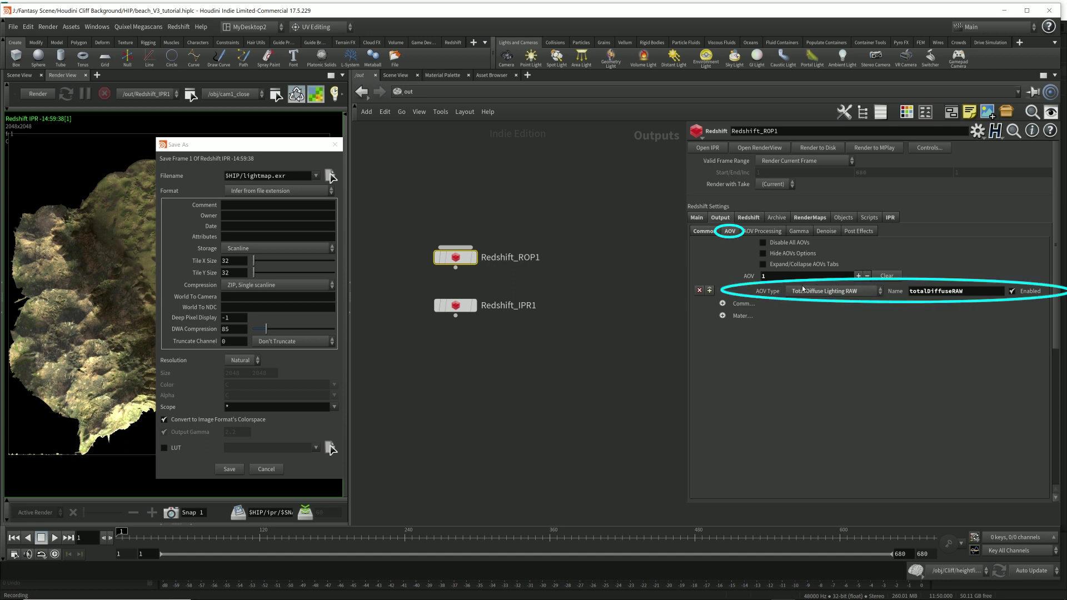
double_click(995, 291)
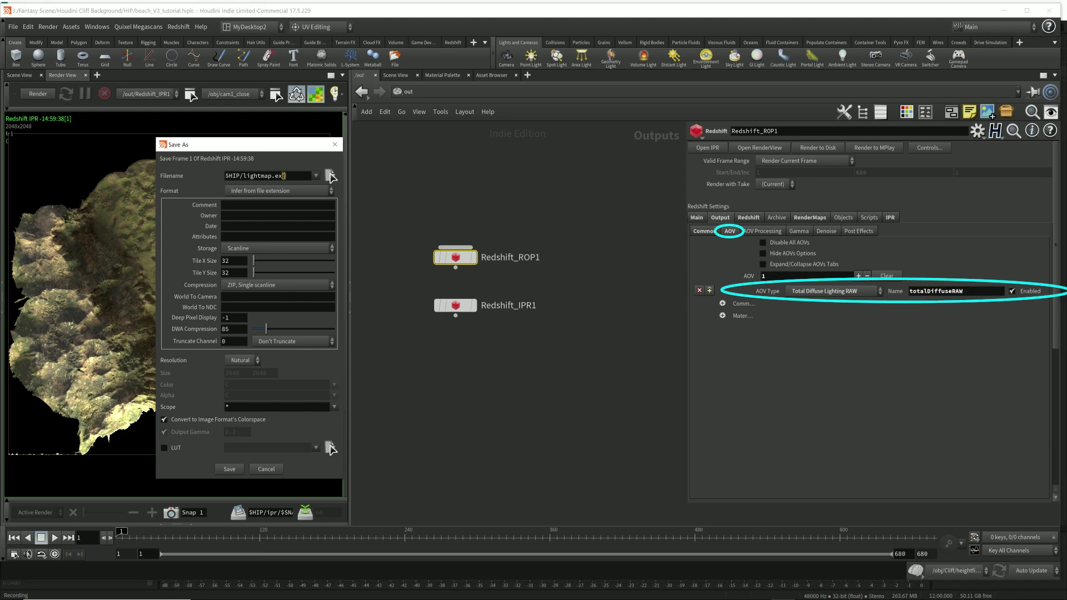
Save the baked frame to lightmap.exr and launch MPlay from Windows search
double_click(280, 176)
left_click(228, 470)
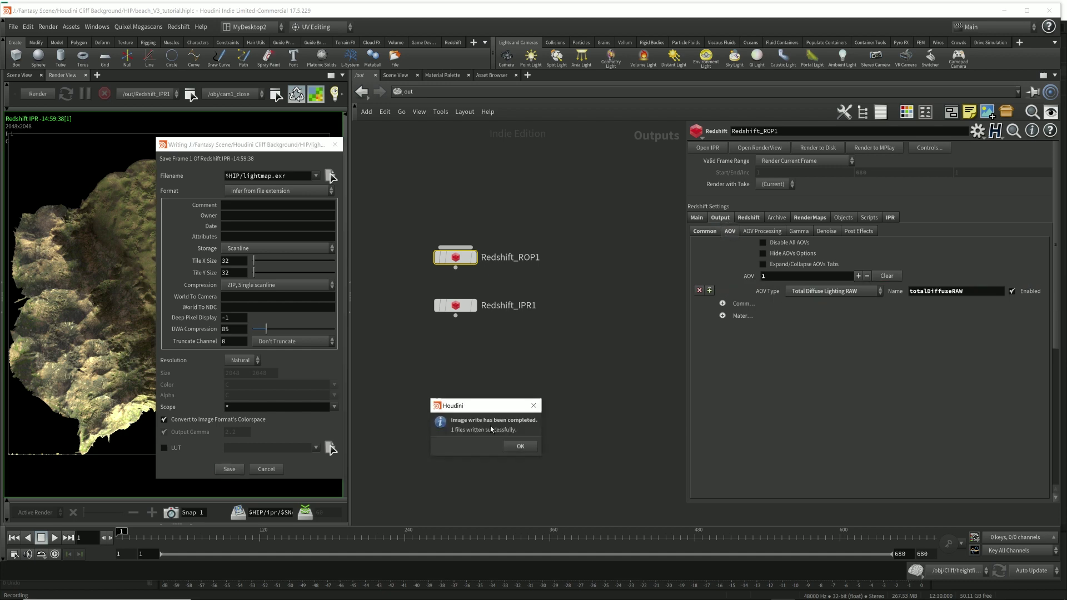
key("super")
type("mplay")
key("Return")
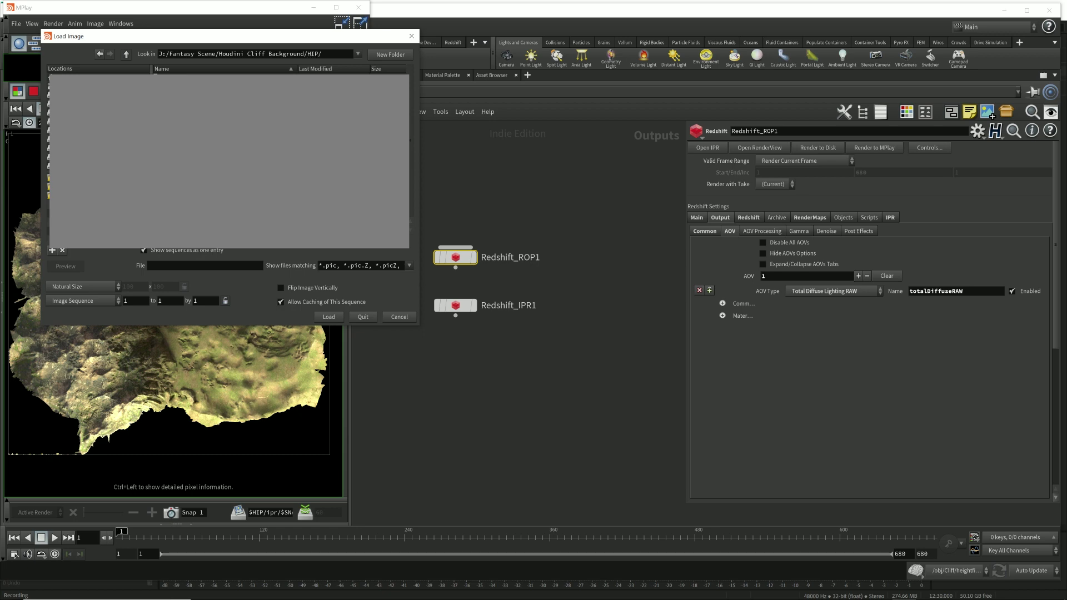
Load lightmap.exr in MPlay and view its totalDiffuseRAW plane, then the C plane
left_click(341, 316)
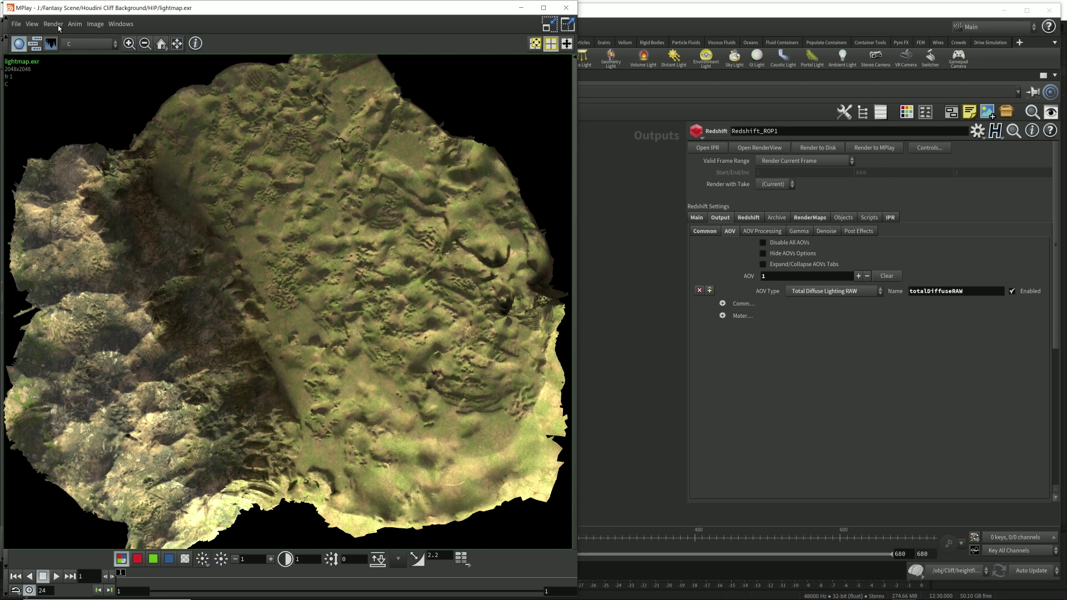
left_click(91, 43)
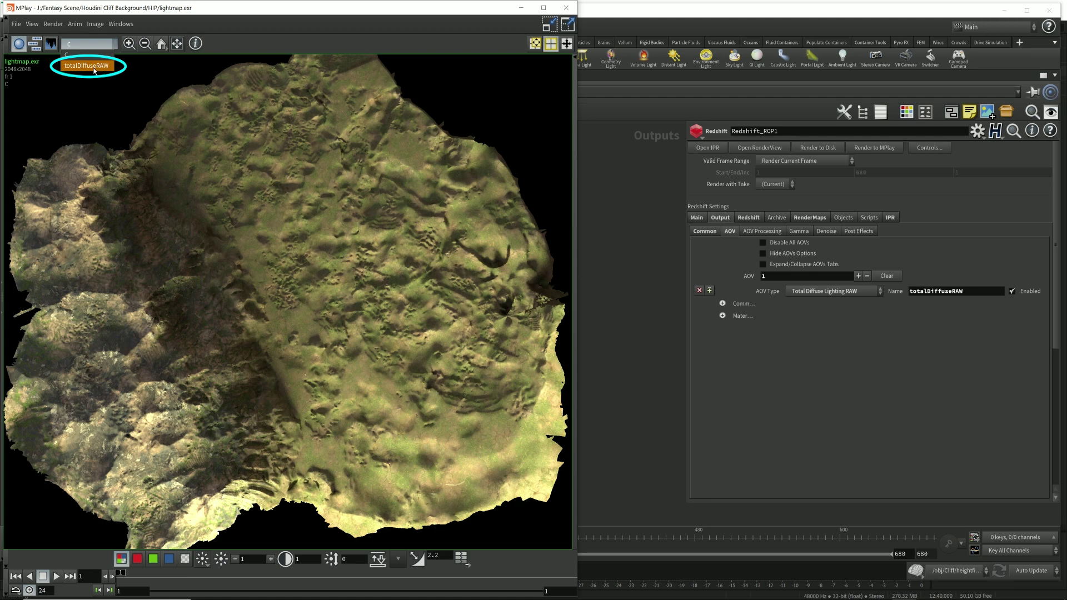
left_click(86, 66)
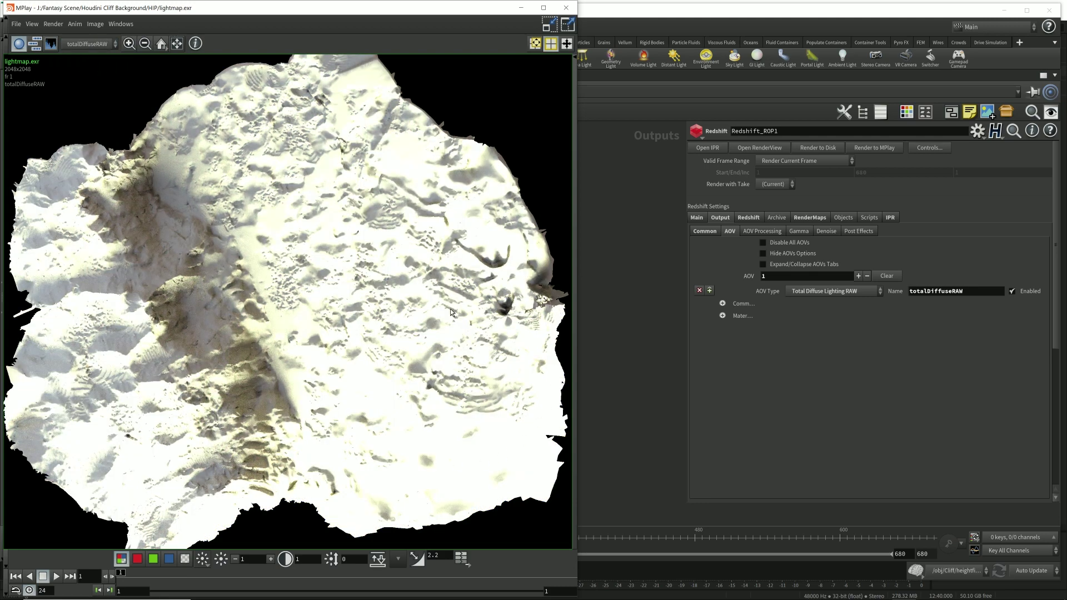
scroll(416, 311, "down", 1)
scroll(434, 322, "down", 2)
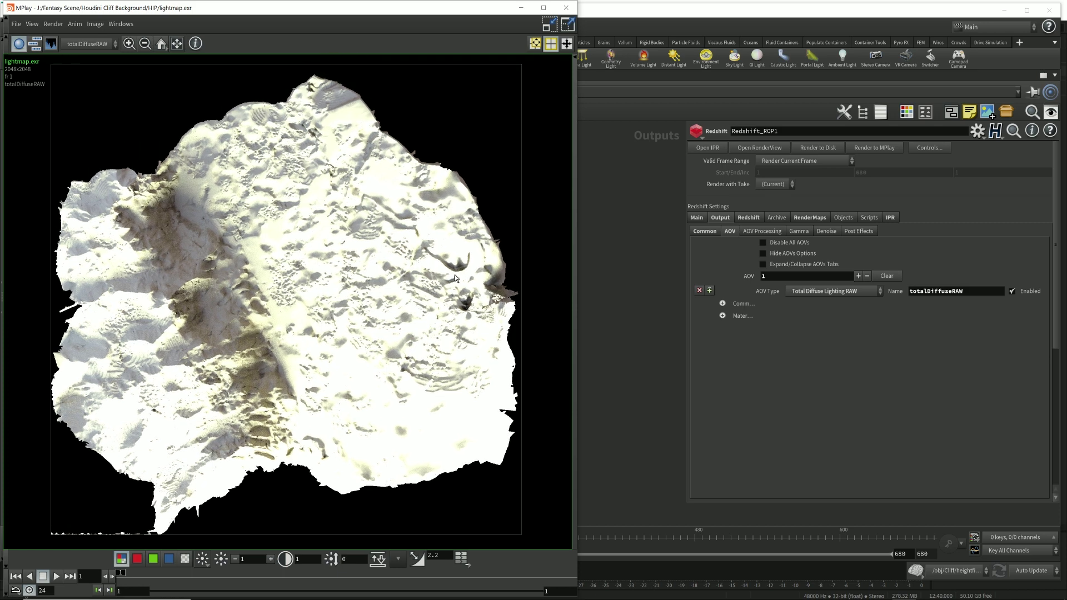
left_click(87, 54)
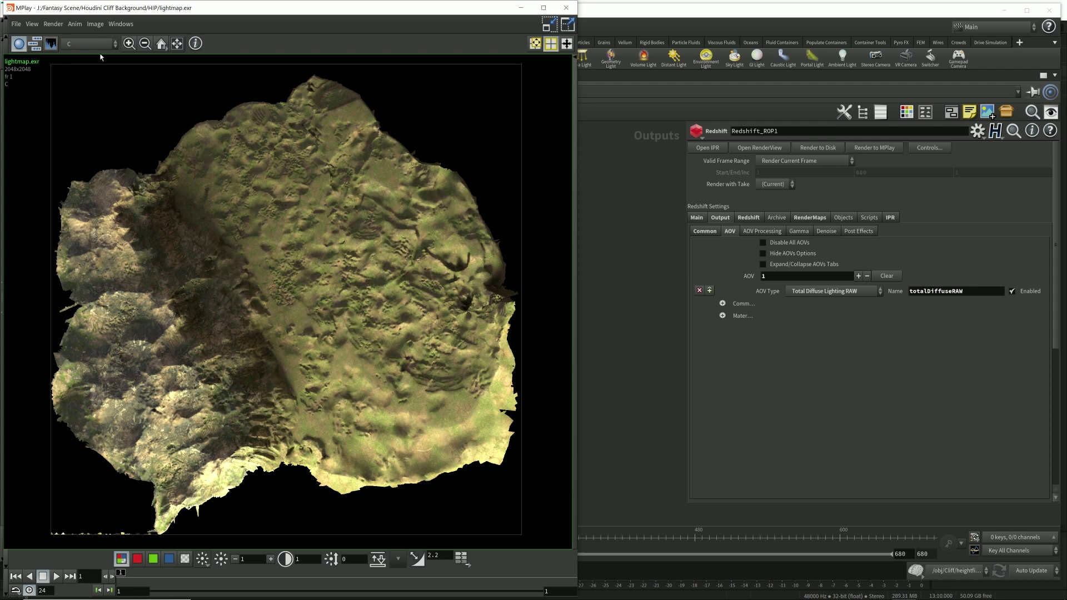
Flip MPlay between the totalDiffuseRAW and C planes, then close MPlay
left_click(87, 43)
left_click(83, 52)
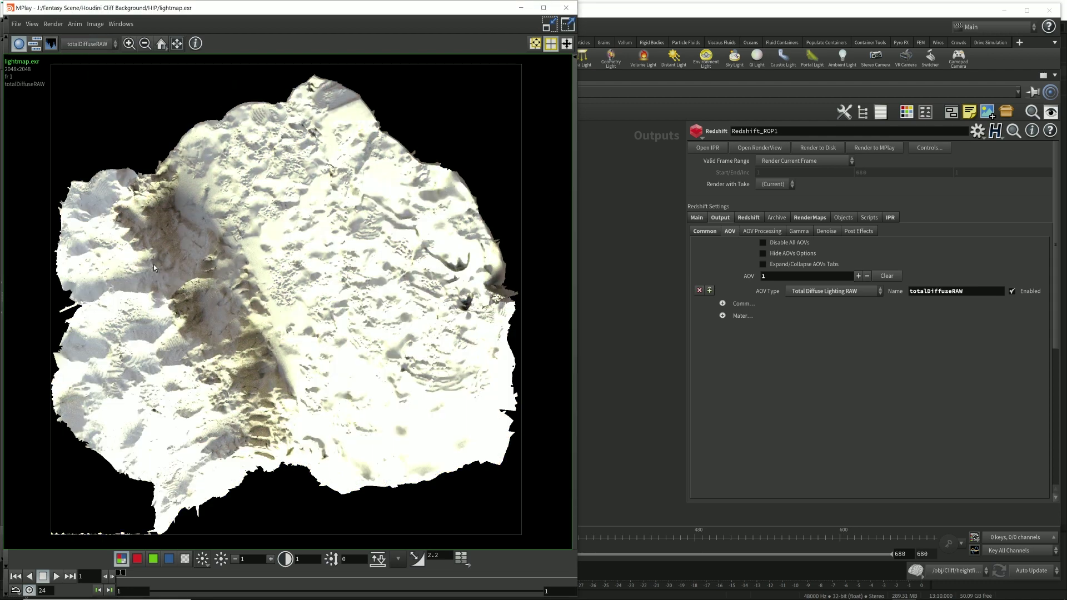
left_click(89, 43)
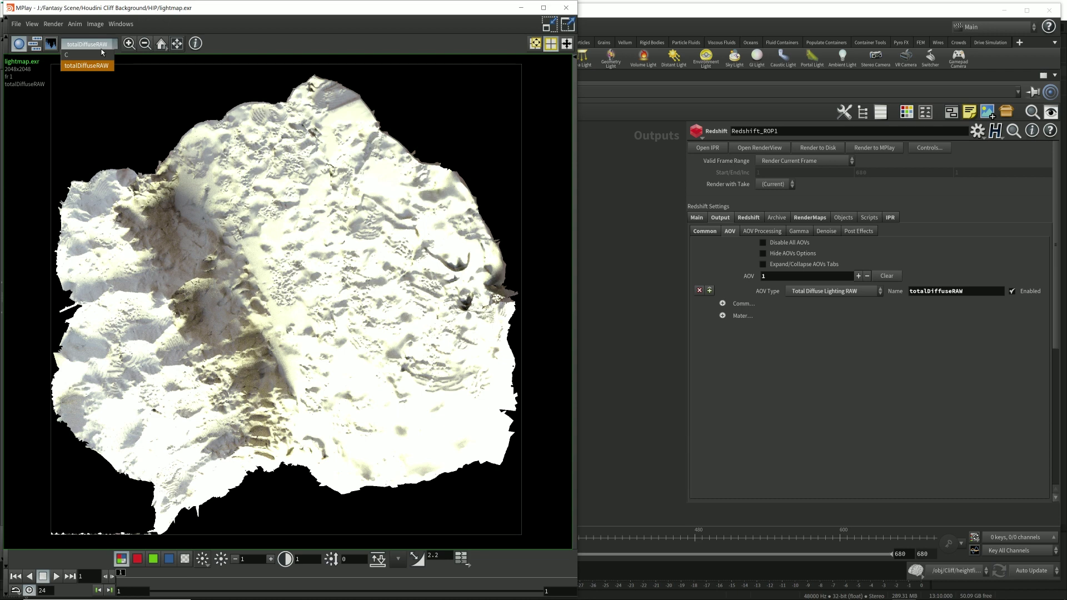
left_click(96, 56)
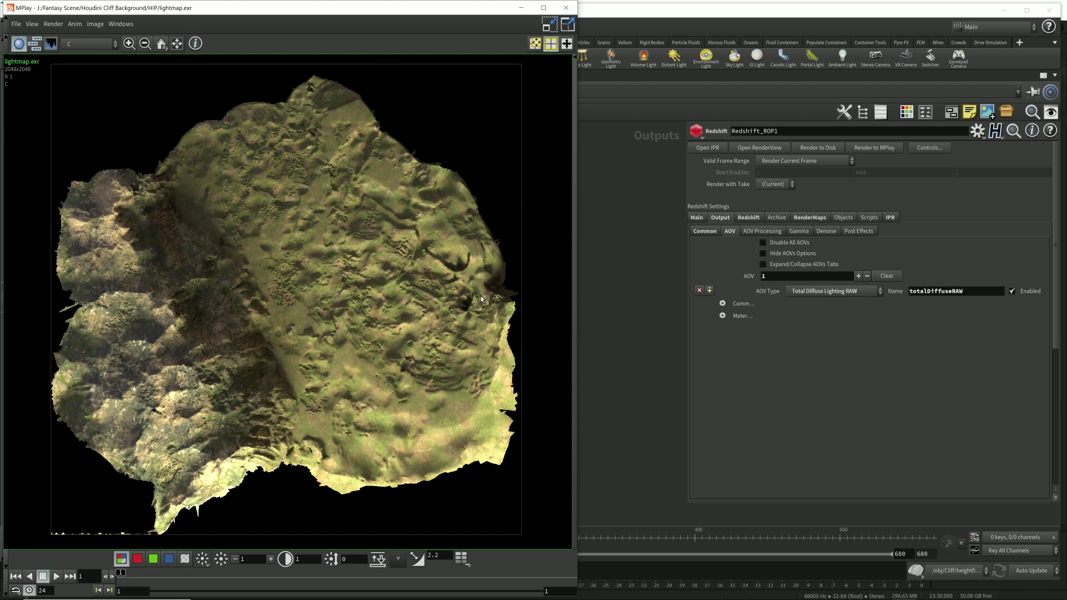
left_click(79, 44)
left_click(78, 59)
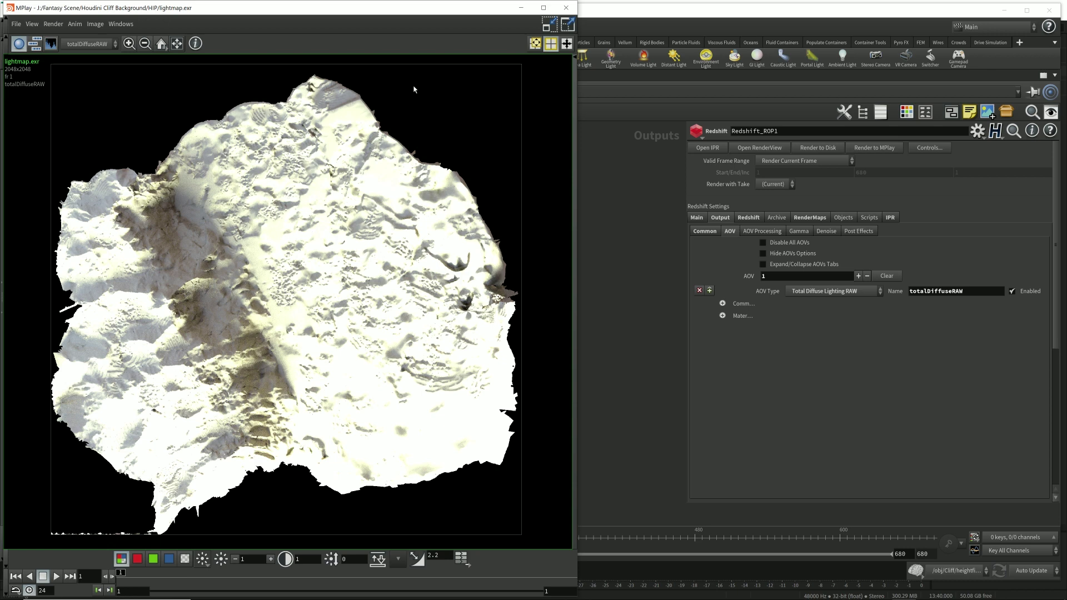
left_click(566, 7)
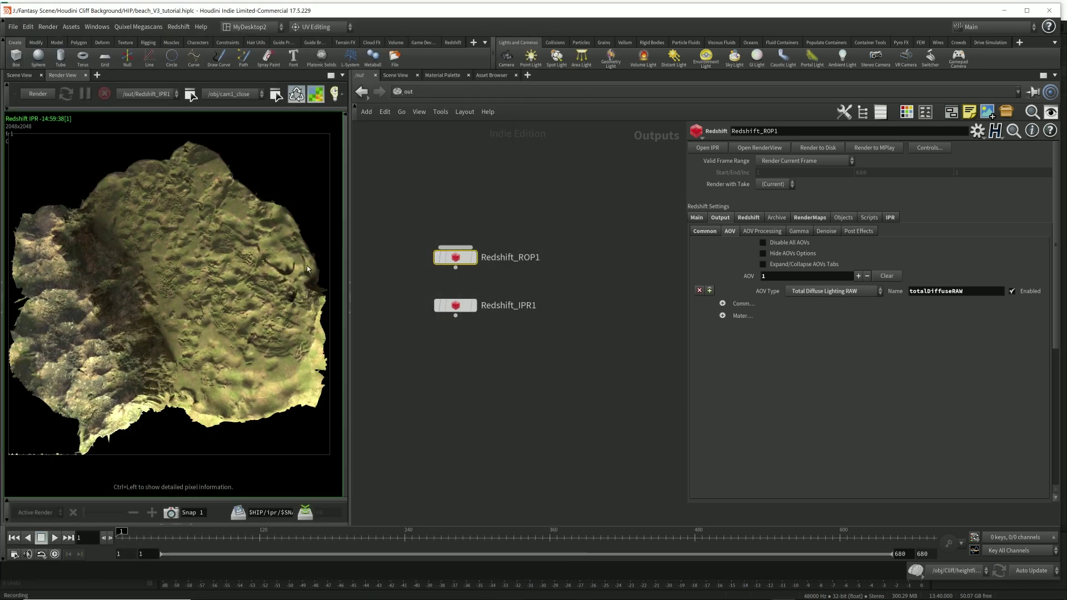
Uncheck Bake Render Map and delete the totalDiffuseRAW AOV from Redshift_ROP1
left_click(803, 217)
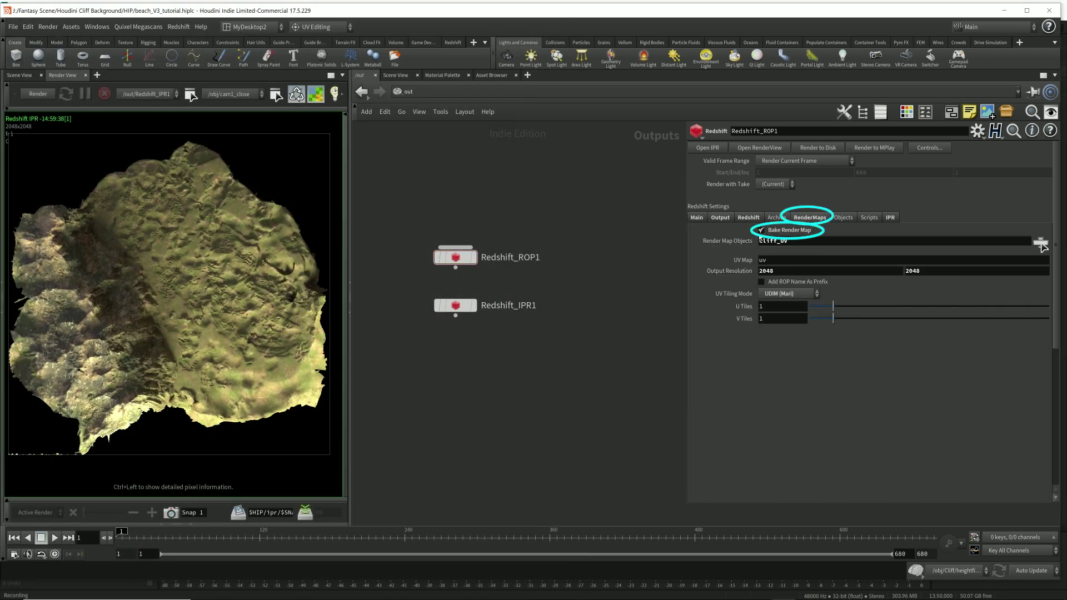
left_click(761, 230)
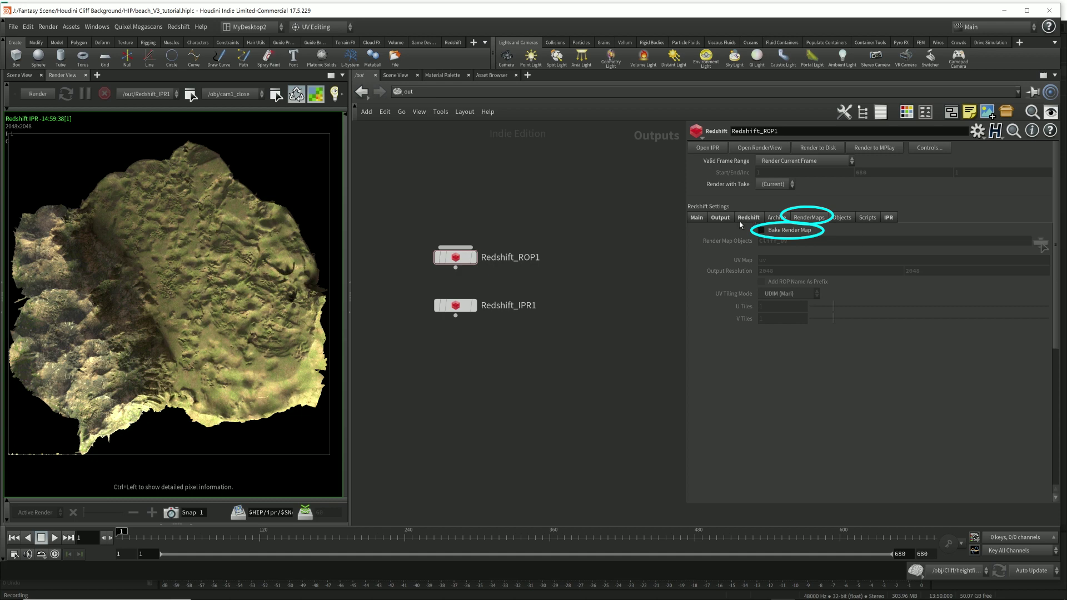
left_click(721, 218)
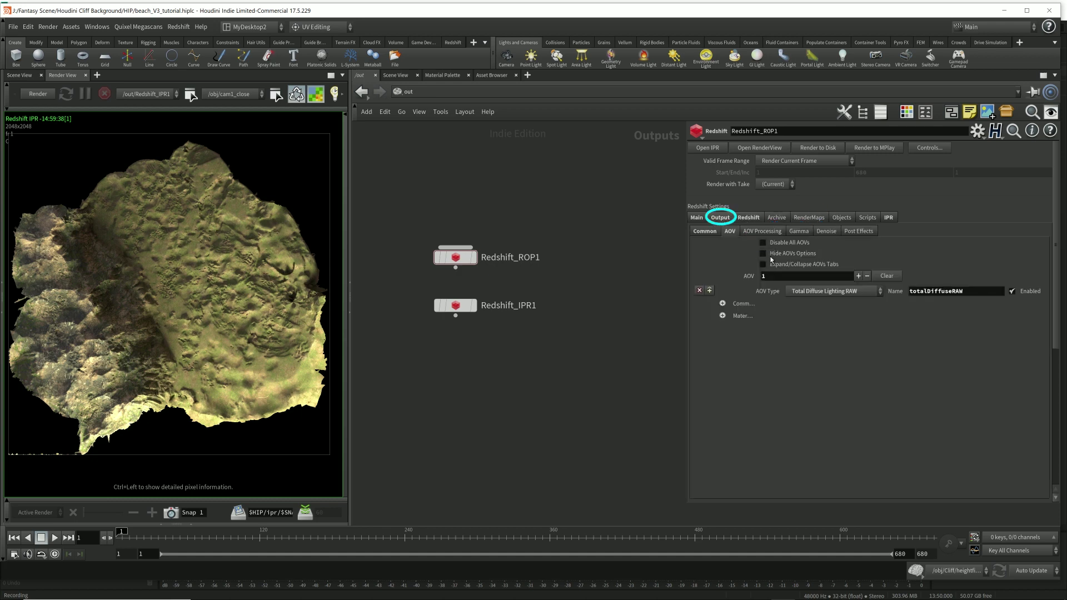
left_click(700, 290)
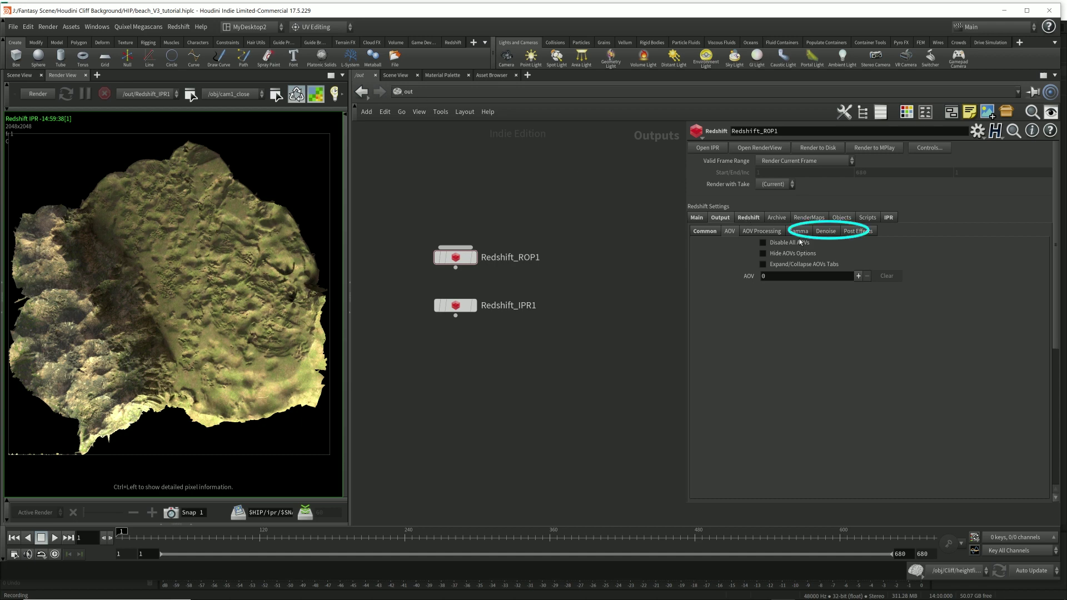
left_click(749, 218)
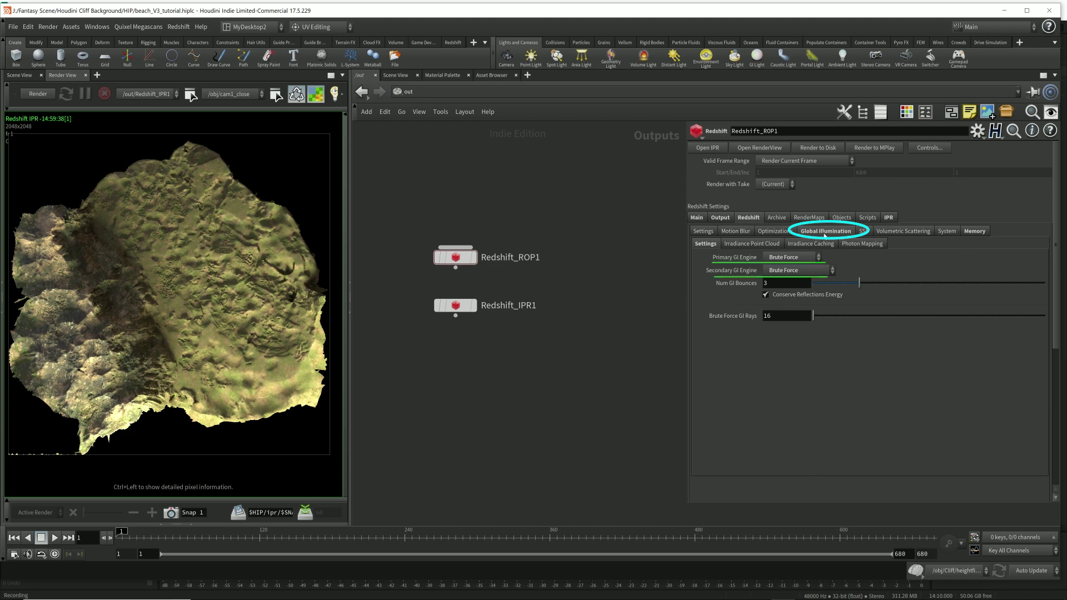
Check 3 GI bounces and Brute Force as primary GI engine, then select Cliff_UV in /obj
double_click(787, 287)
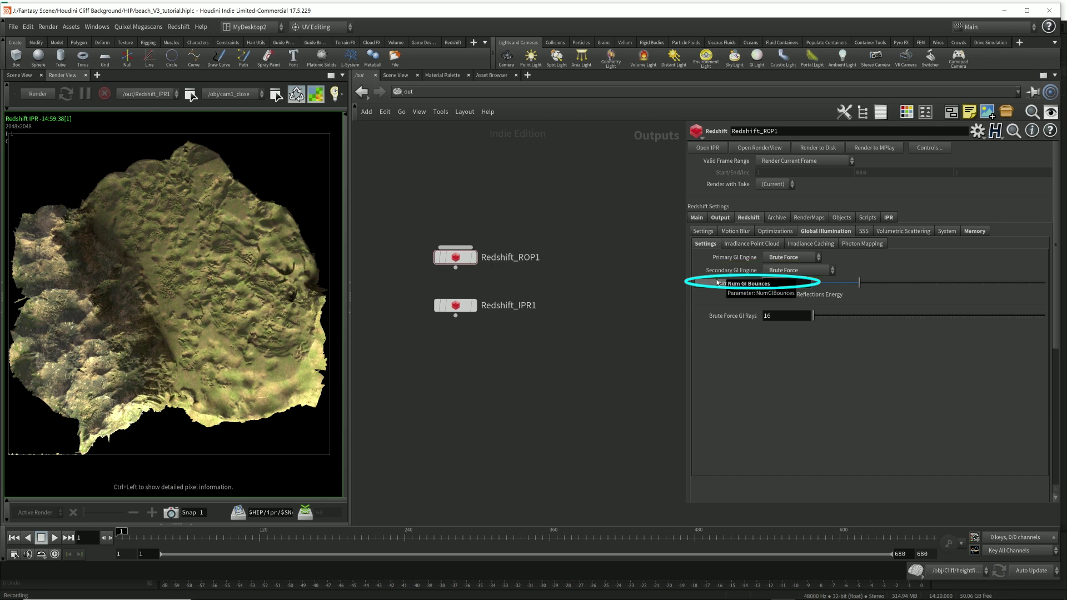
left_click(806, 259)
left_click(806, 259)
left_click(806, 258)
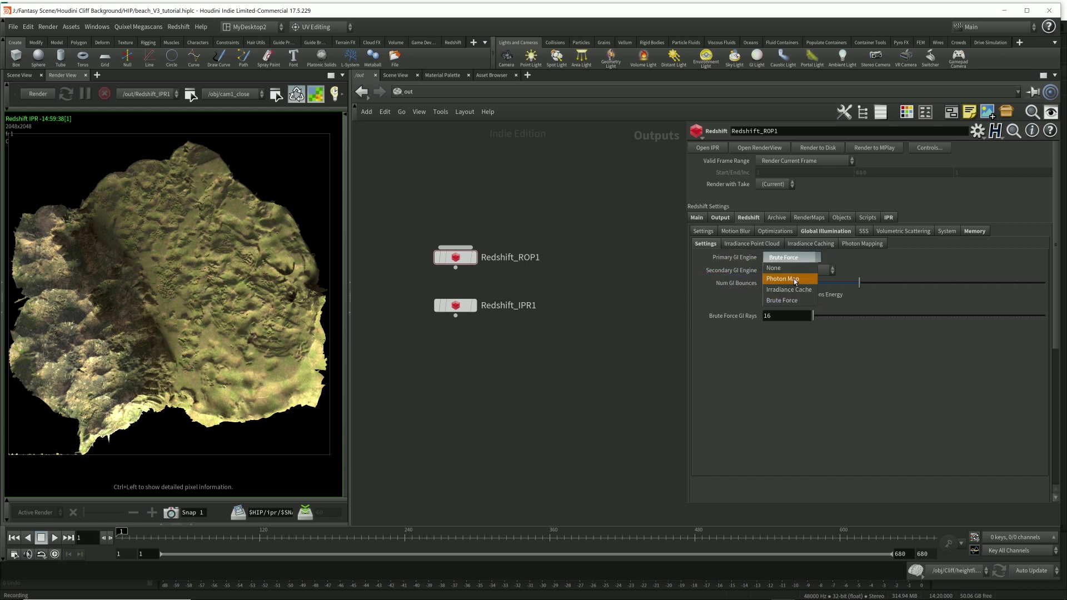
left_click(804, 301)
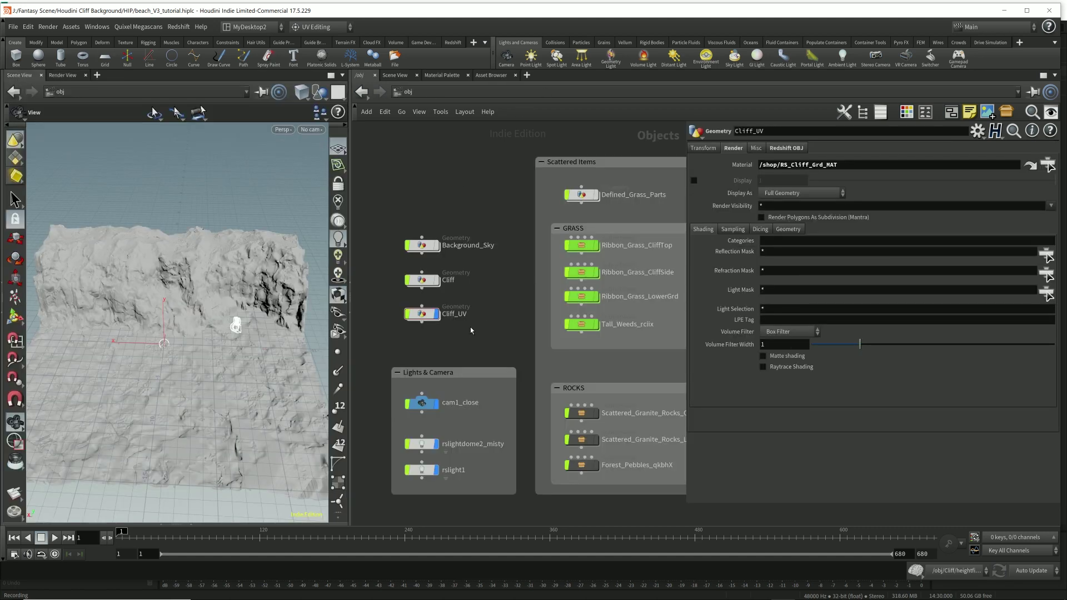
left_click(411, 312)
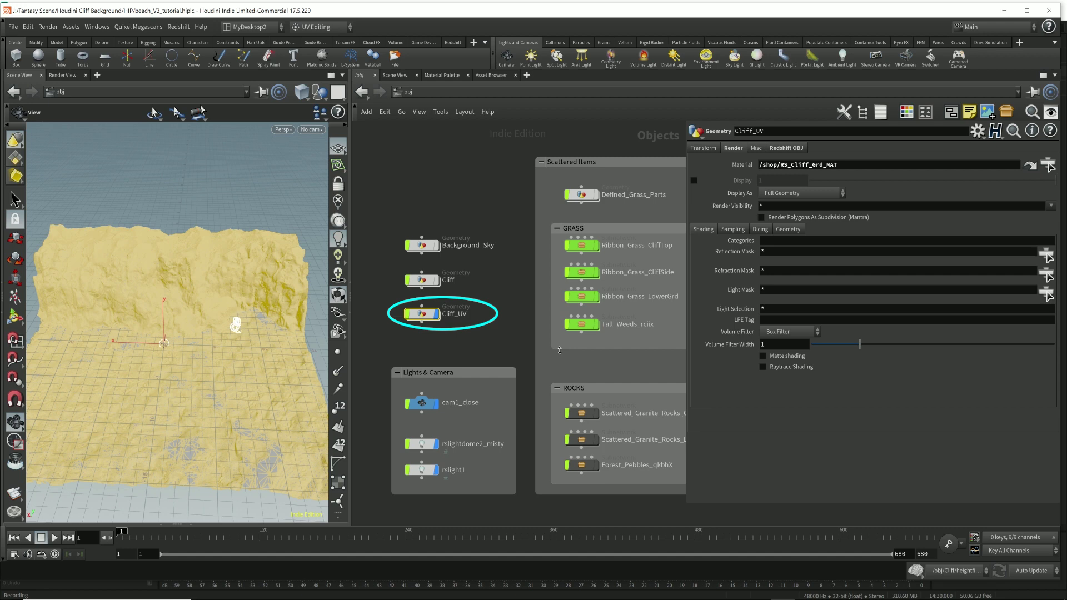
Assign /shop/rs_incandescent1 as Cliff_UV's material and jump to that shader
left_click_drag(838, 165, 759, 164)
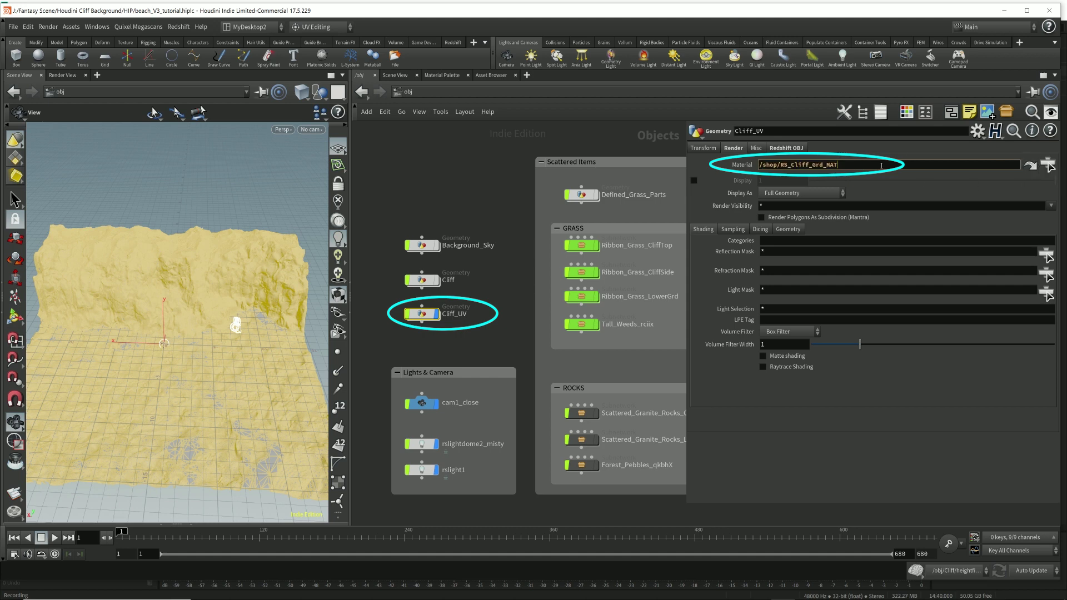
left_click(1048, 165)
left_click(989, 208)
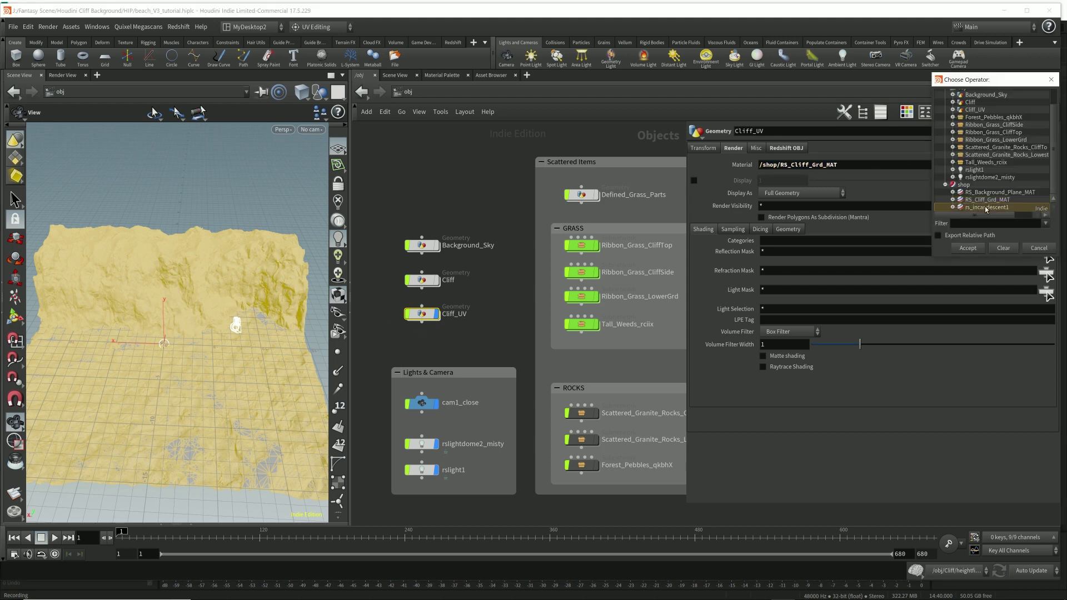
left_click(975, 253)
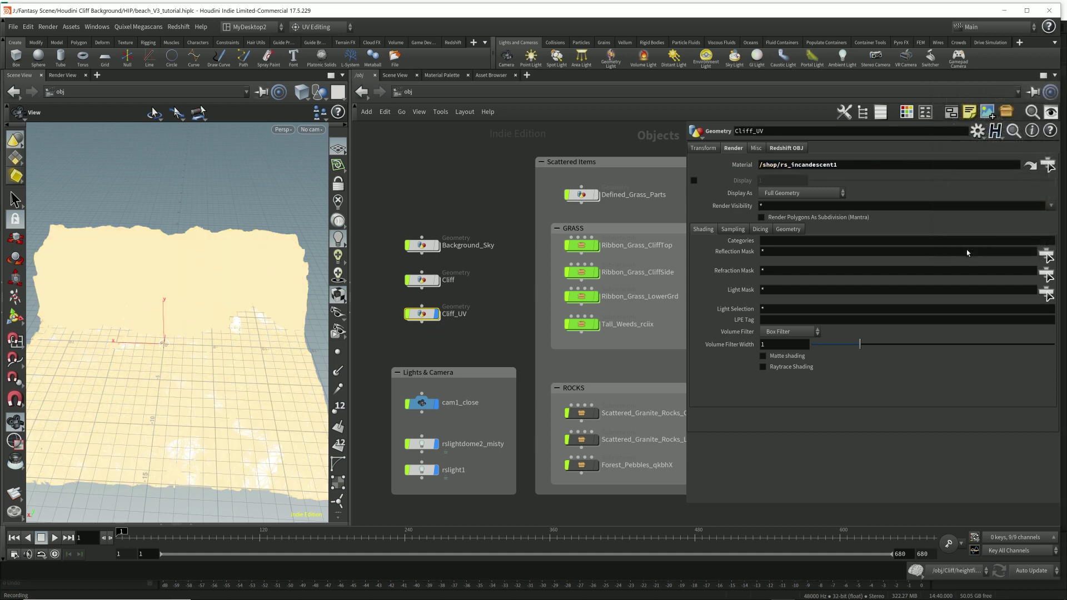
triple_click(857, 167)
left_click(1030, 165)
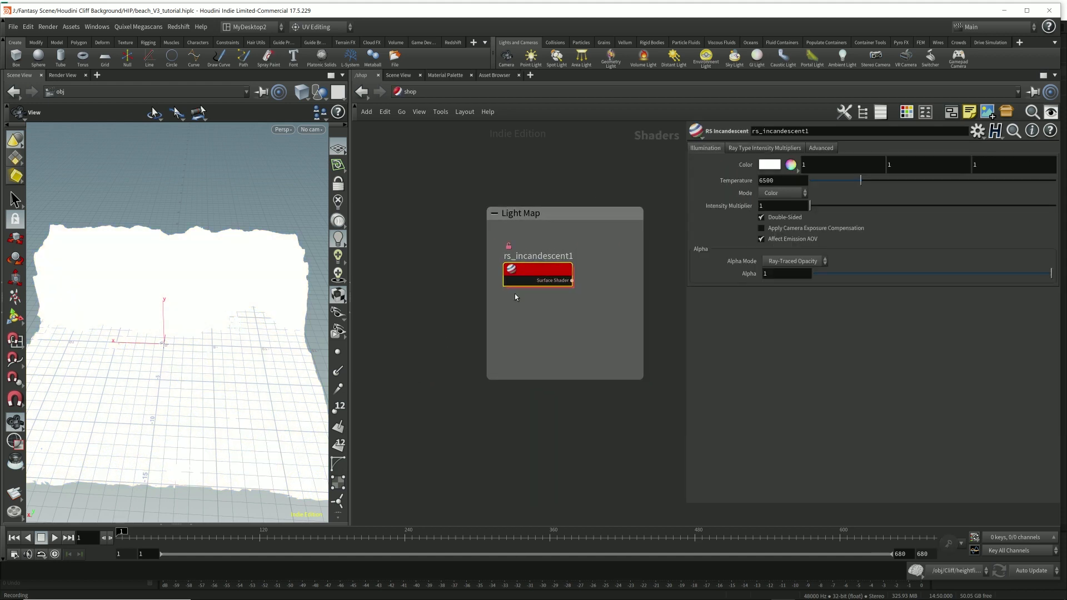
double_click(542, 279)
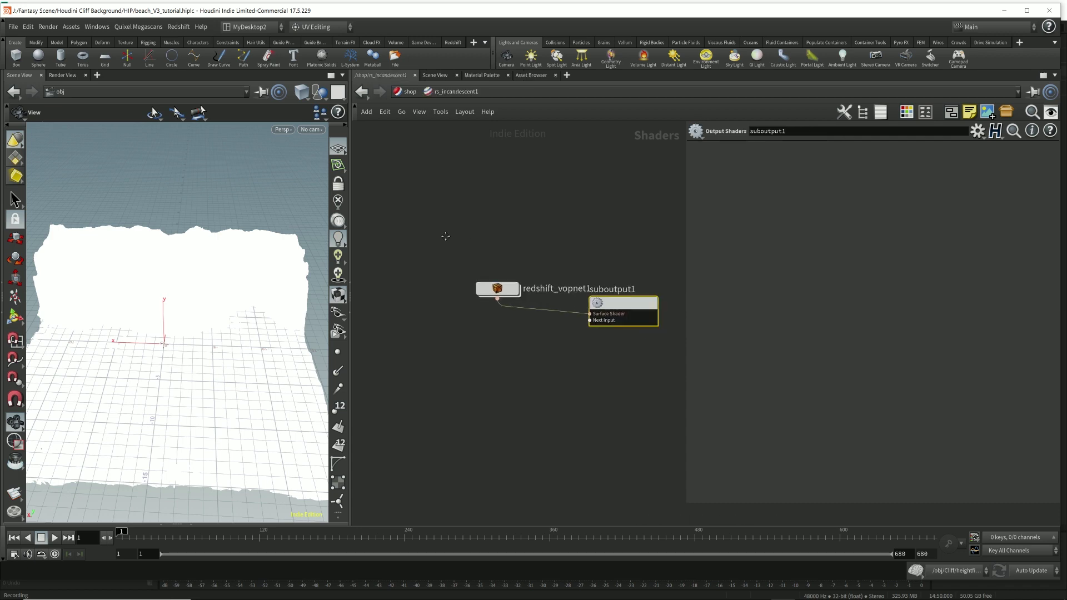
double_click(423, 294)
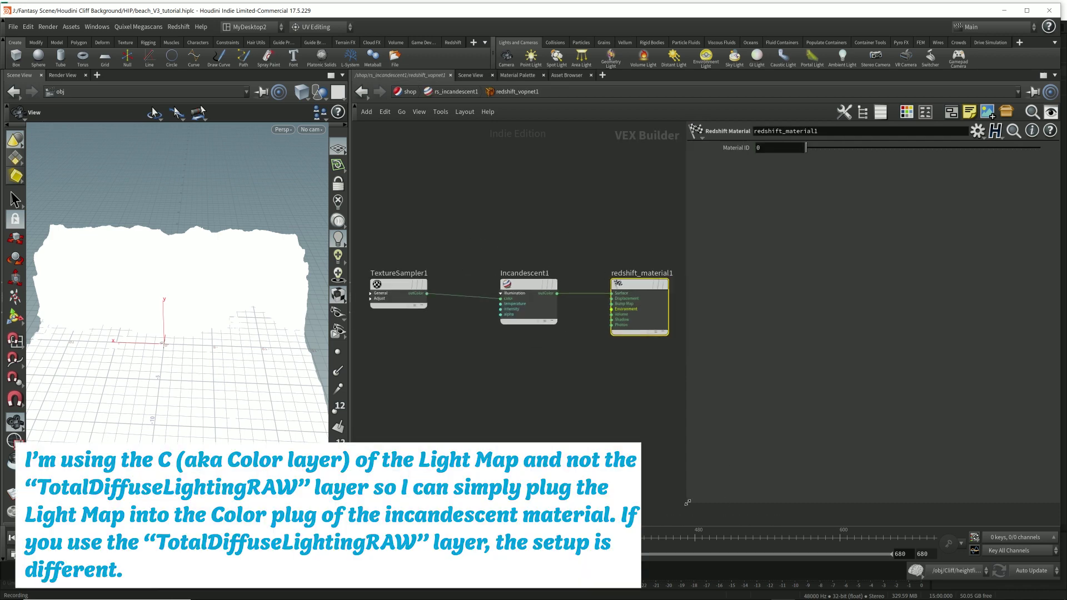
left_click_drag(687, 502, 774, 473)
left_click(578, 325)
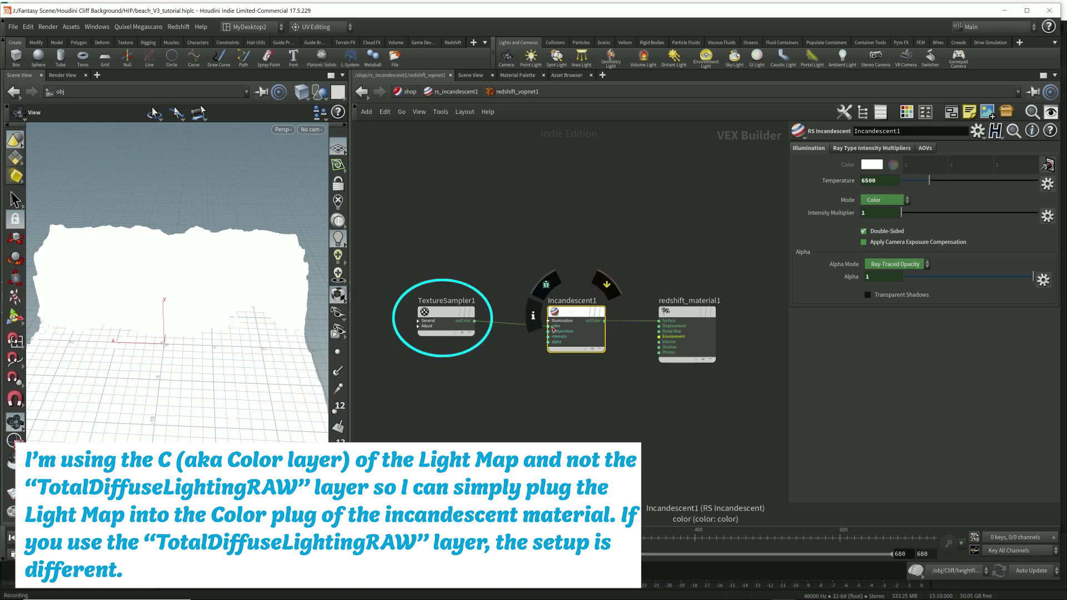
left_click(472, 321)
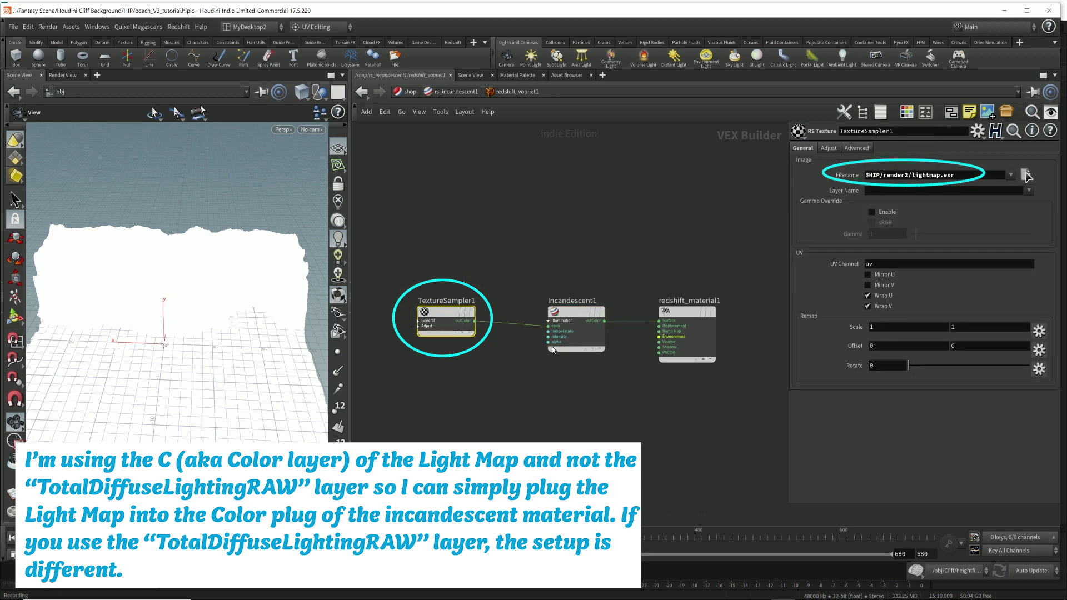
double_click(972, 175)
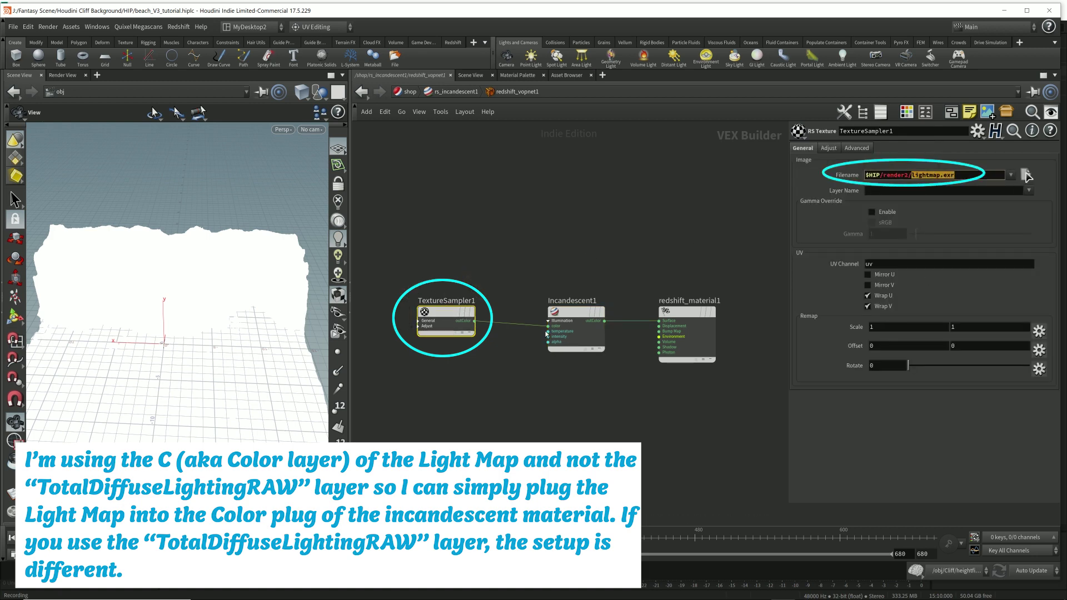
left_click(586, 337)
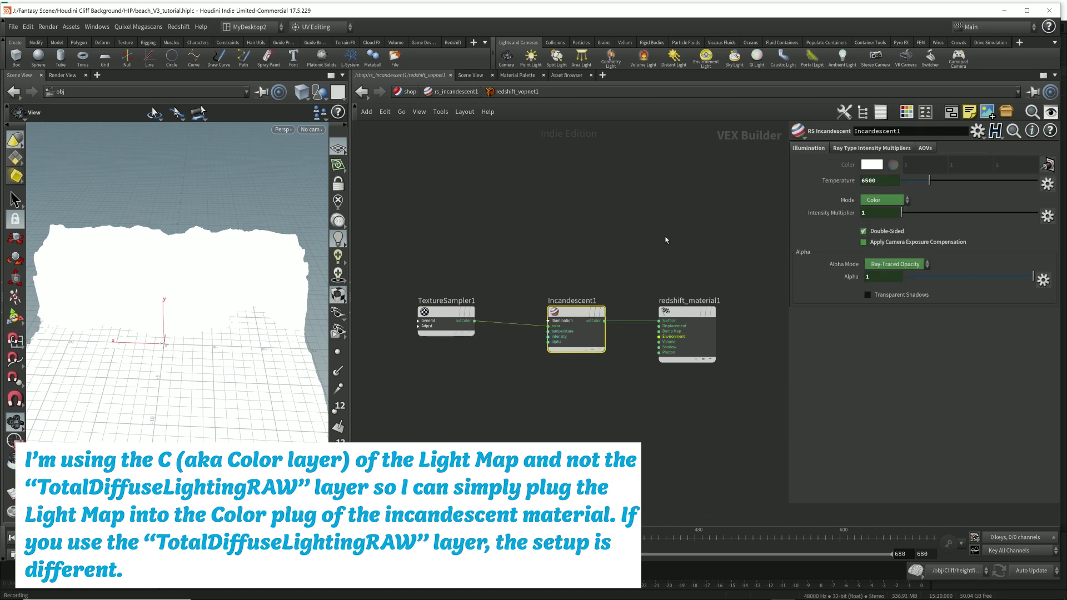
left_click(411, 93)
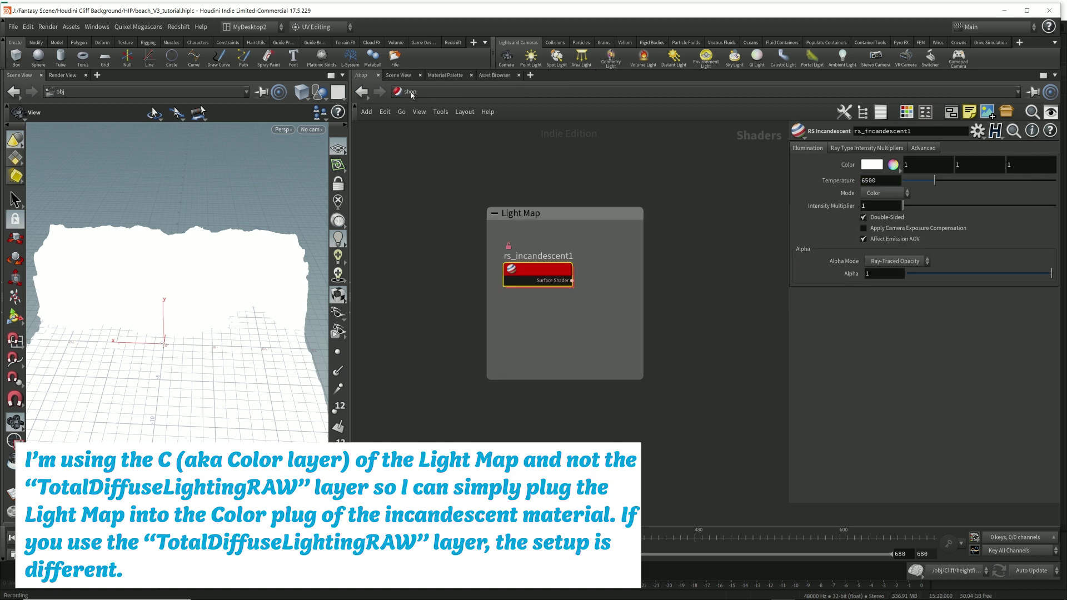
left_click(628, 303)
Turn off rslightdome2_misty and rslight1 in /obj, then select Cliff_UV
left_click(459, 92)
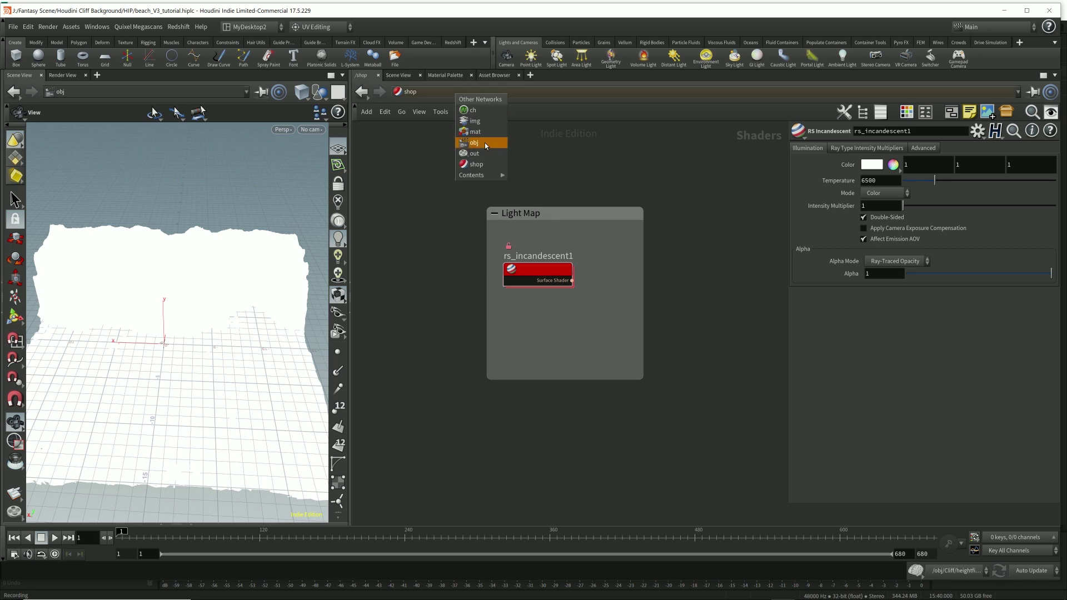
left_click(487, 145)
left_click_drag(487, 423, 426, 486)
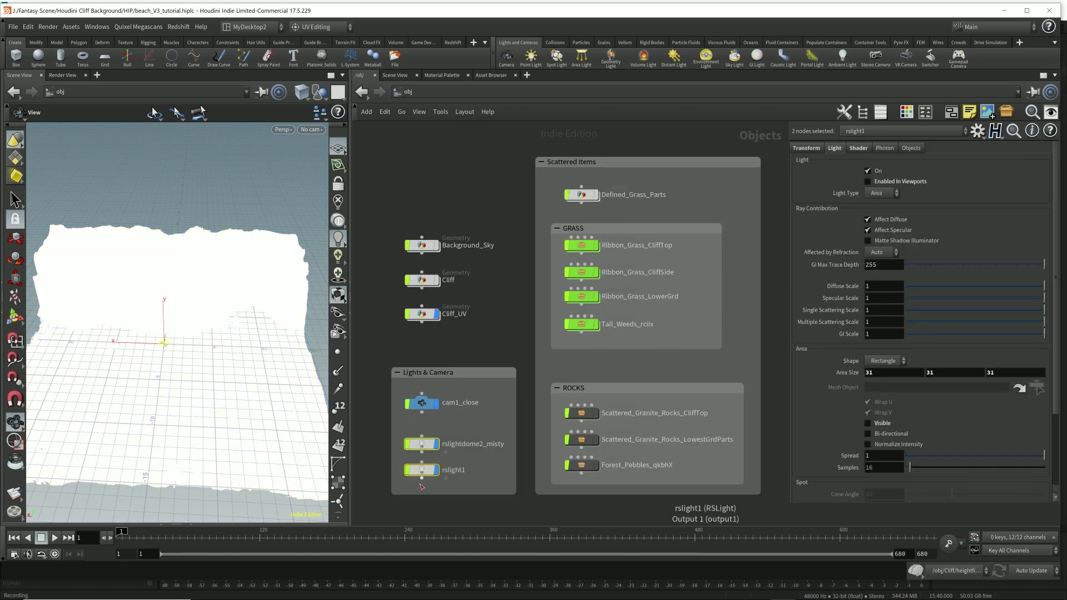
left_click(869, 172)
left_click(400, 211)
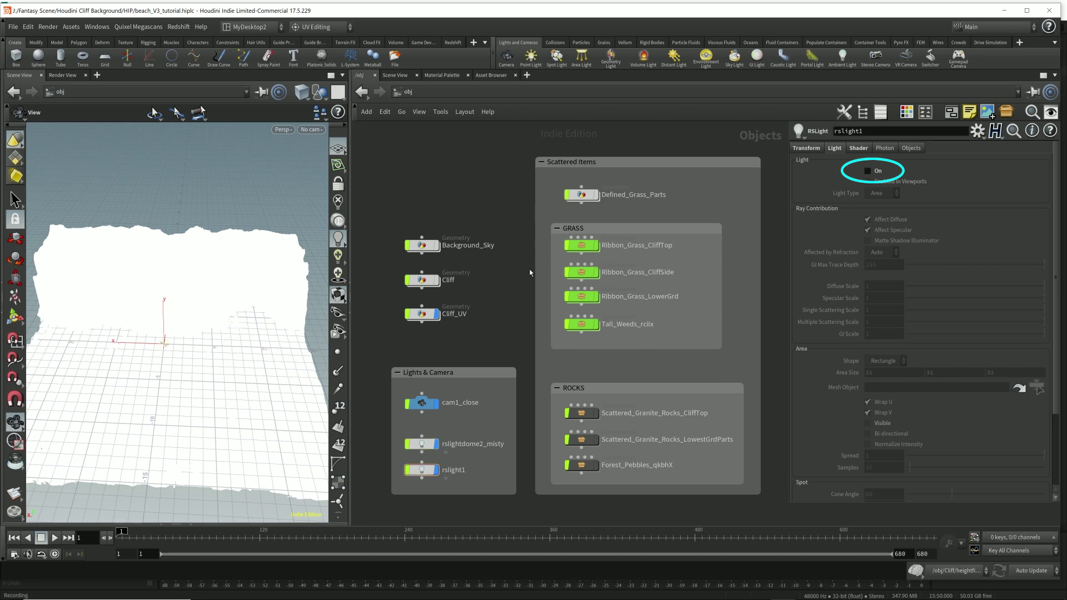
left_click(422, 314)
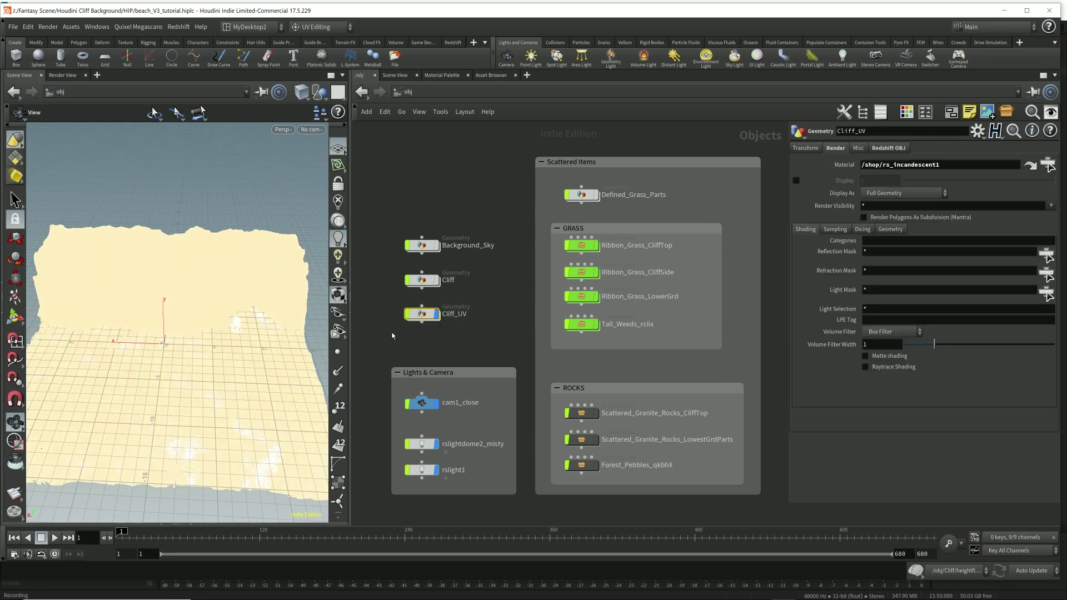
Restart the Redshift IPR render in the Render View and zoom into the preview image
left_click(64, 76)
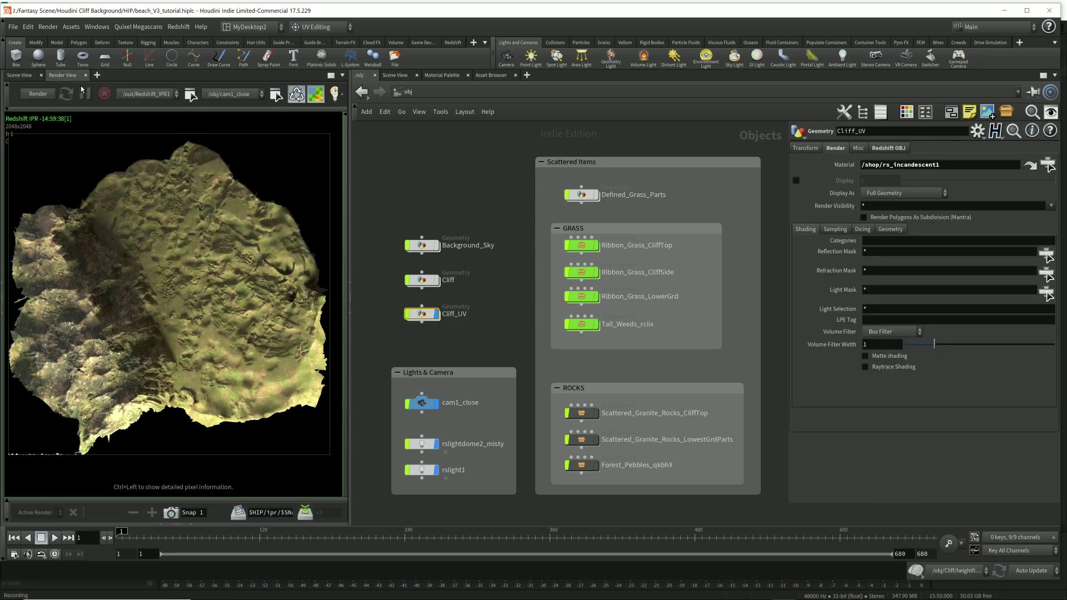
left_click(38, 94)
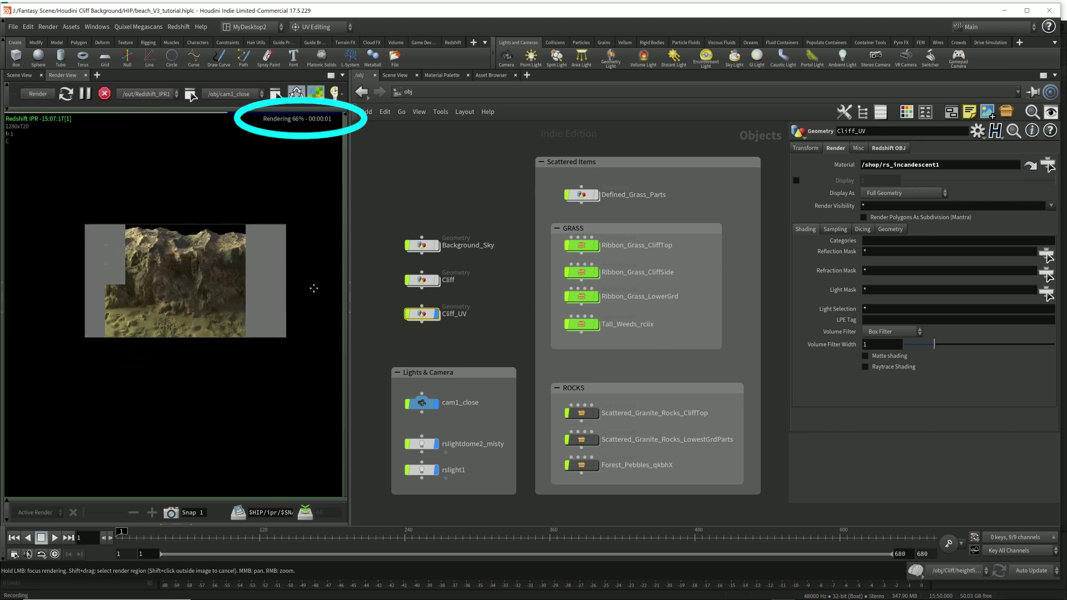
scroll(204, 284, "up", 2)
middle_click_drag(207, 282, 215, 304)
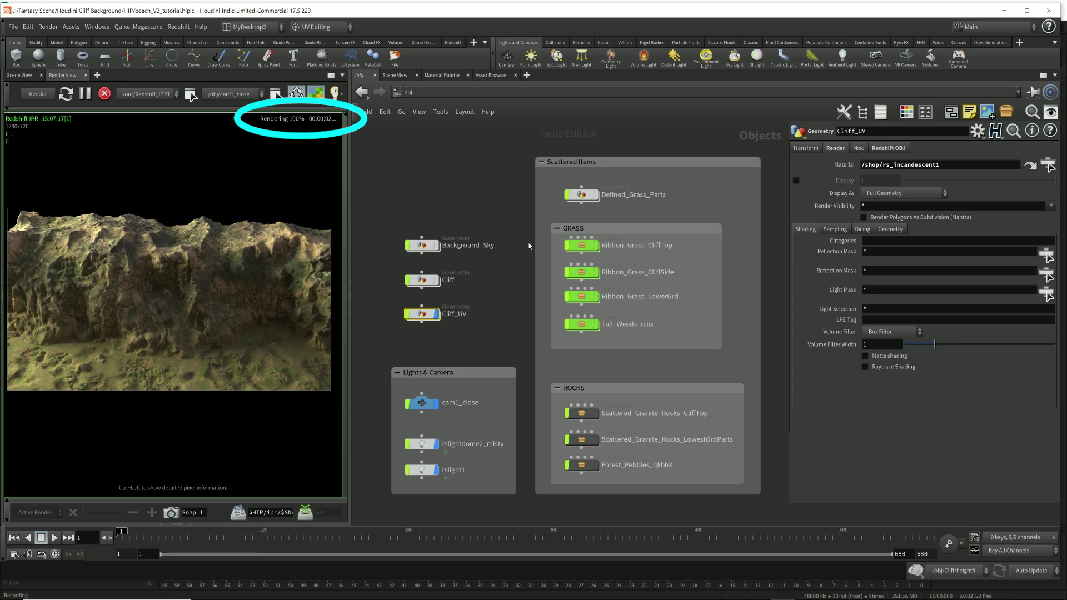
Select the grass and rock objects, clear them, then select both scene lights
left_click_drag(529, 246, 621, 476)
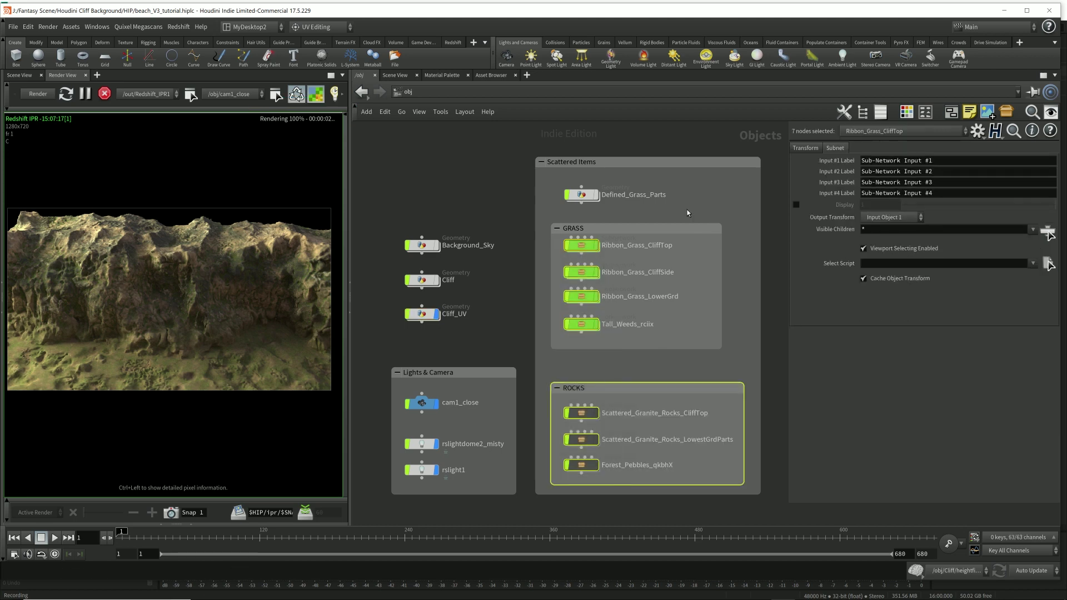
mouse_move(599, 251)
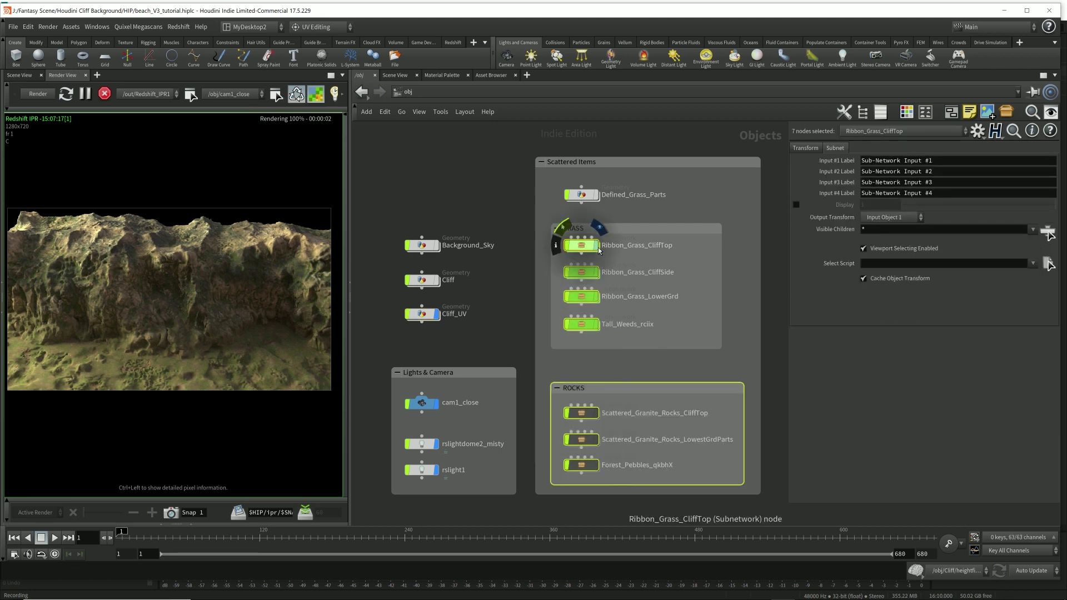
left_click(364, 170)
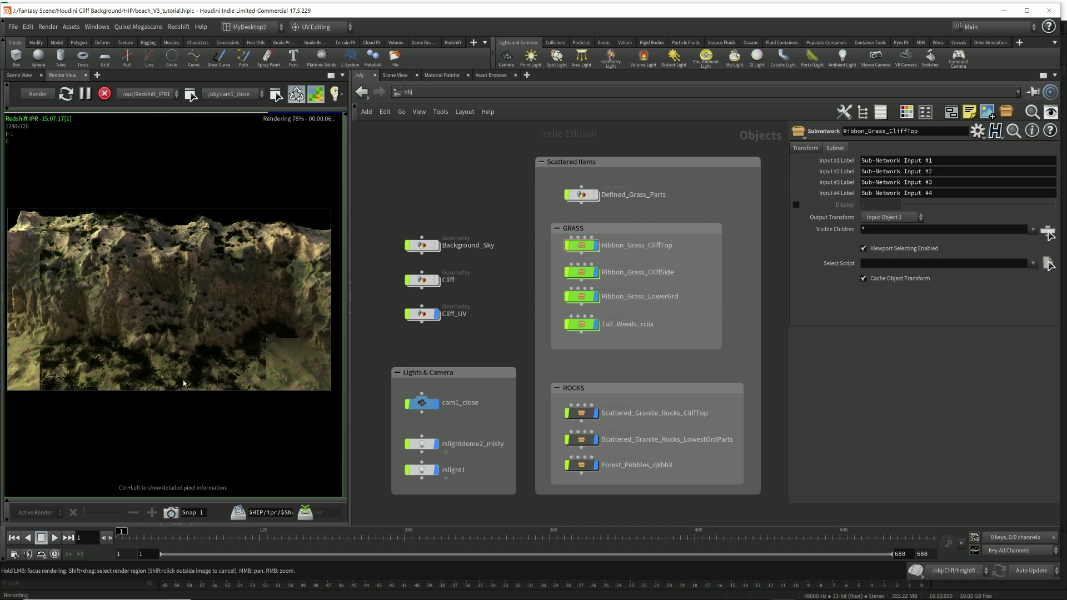
left_click(422, 445)
left_click(453, 470, "shift")
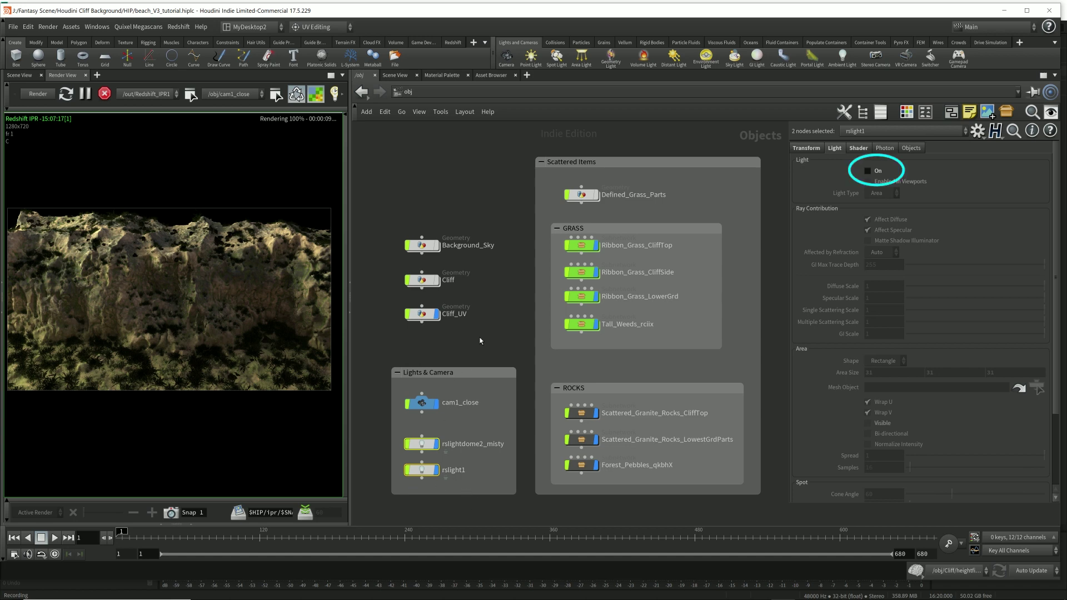
Check Cliff_UV's rs_incandescent1 material, then reselect both lights to view their shared settings
left_click_drag(478, 336, 401, 307)
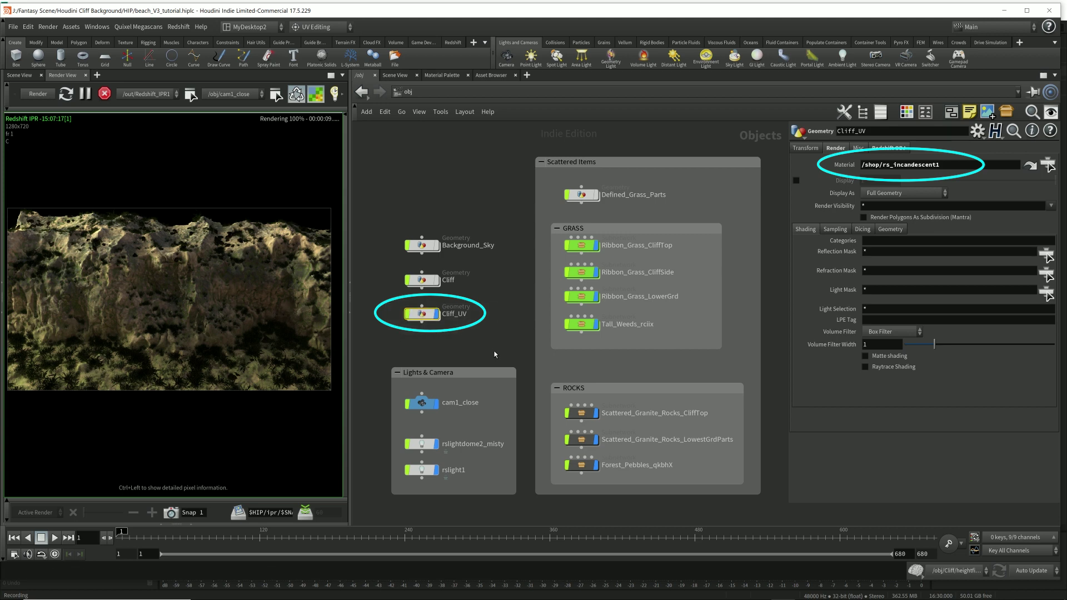
mouse_move(458, 426)
left_mouse_down()
mouse_move(416, 496)
mouse_move(407, 479)
left_mouse_up()
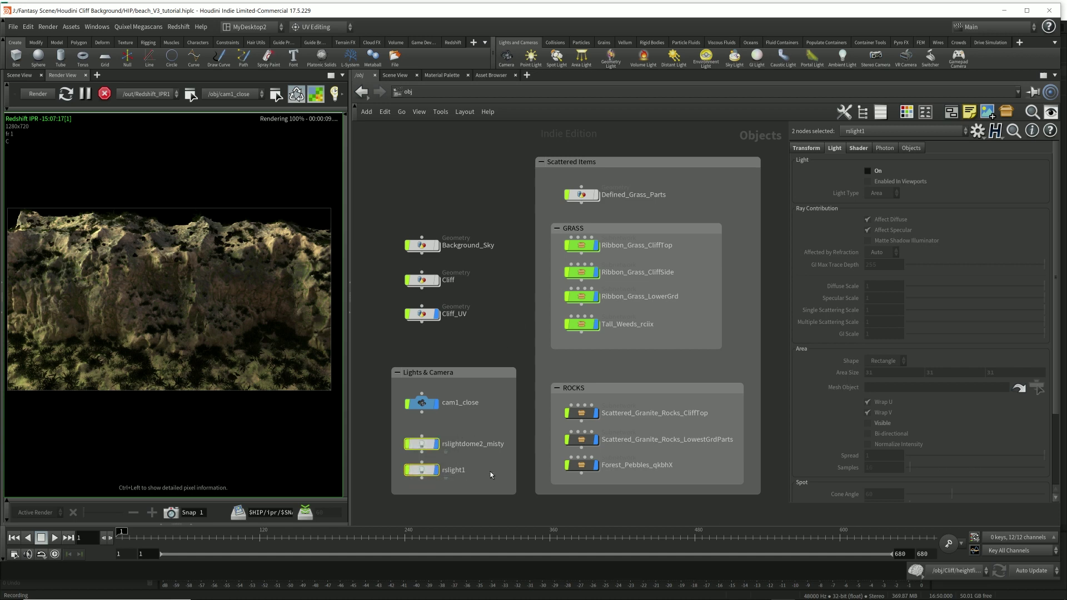
left_click(914, 148)
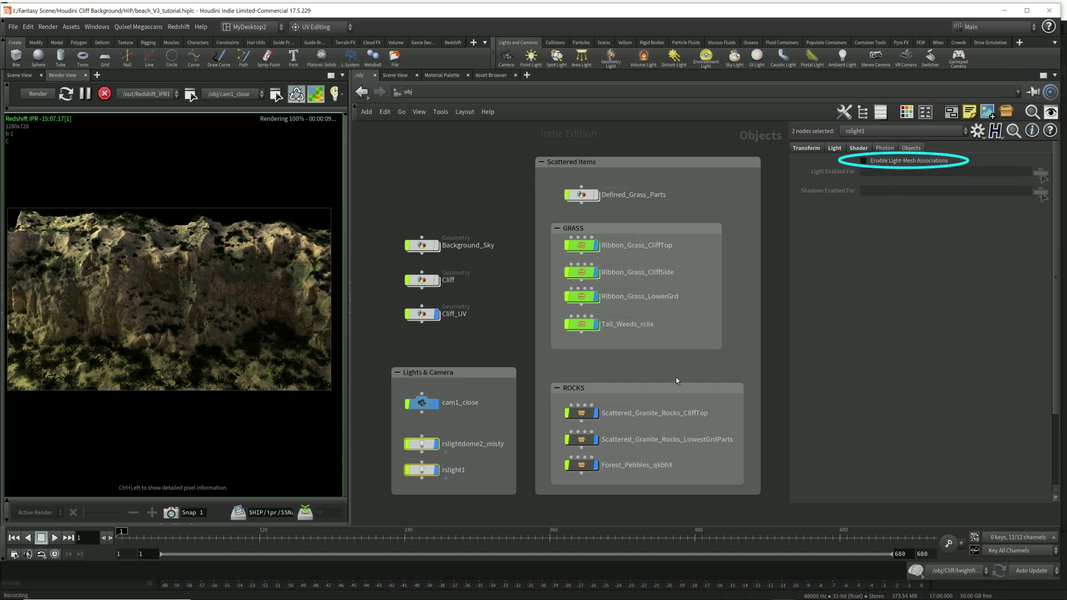
Enable Light-Mesh Associations and set Light Enabled For to the grass and rock objects
left_click(864, 161)
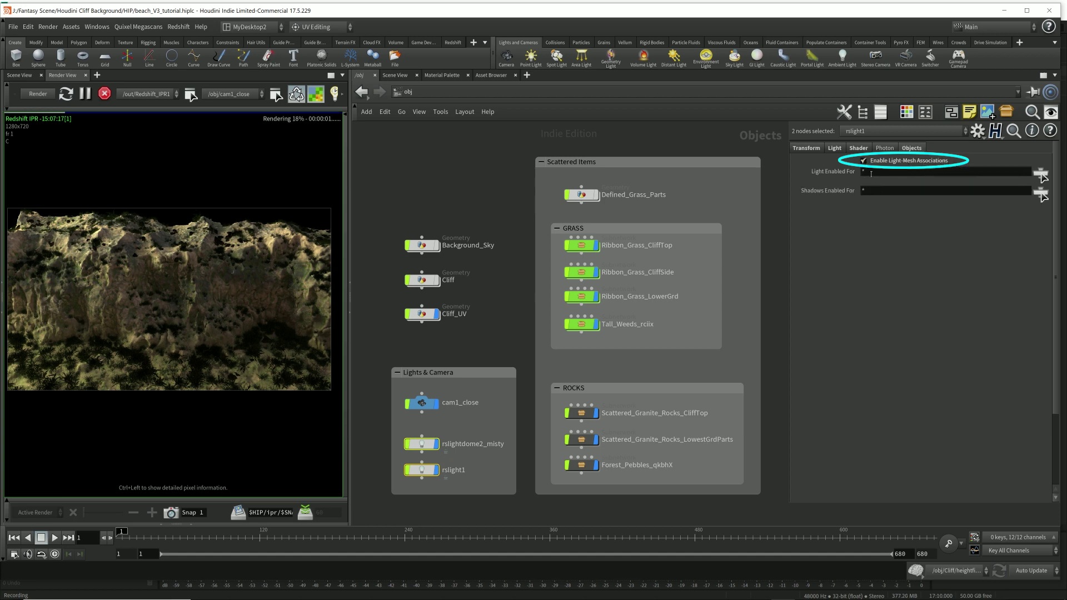
left_click(1042, 175)
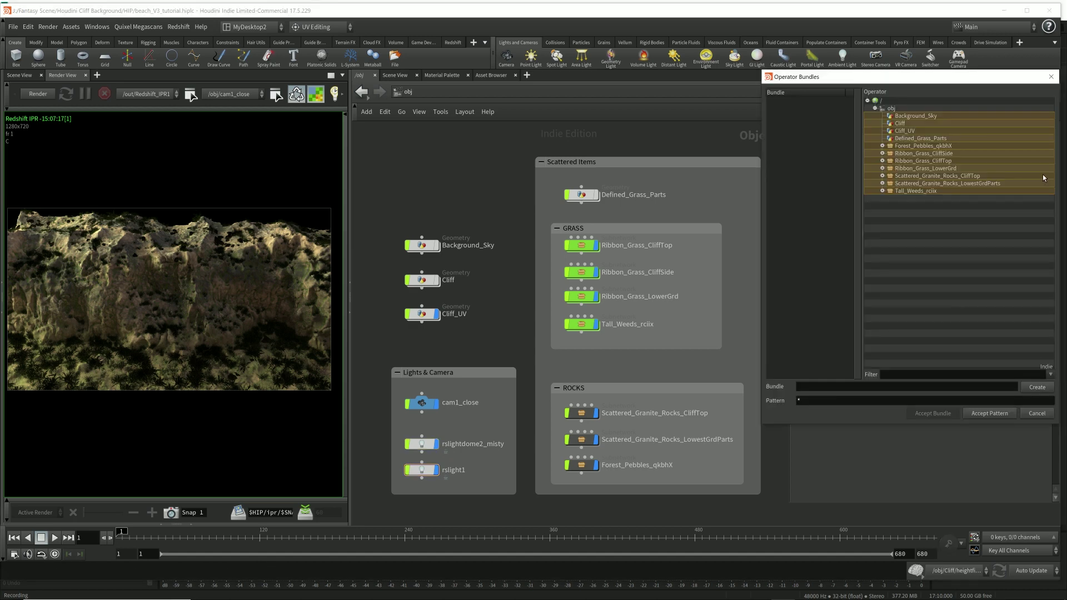
left_click(911, 146)
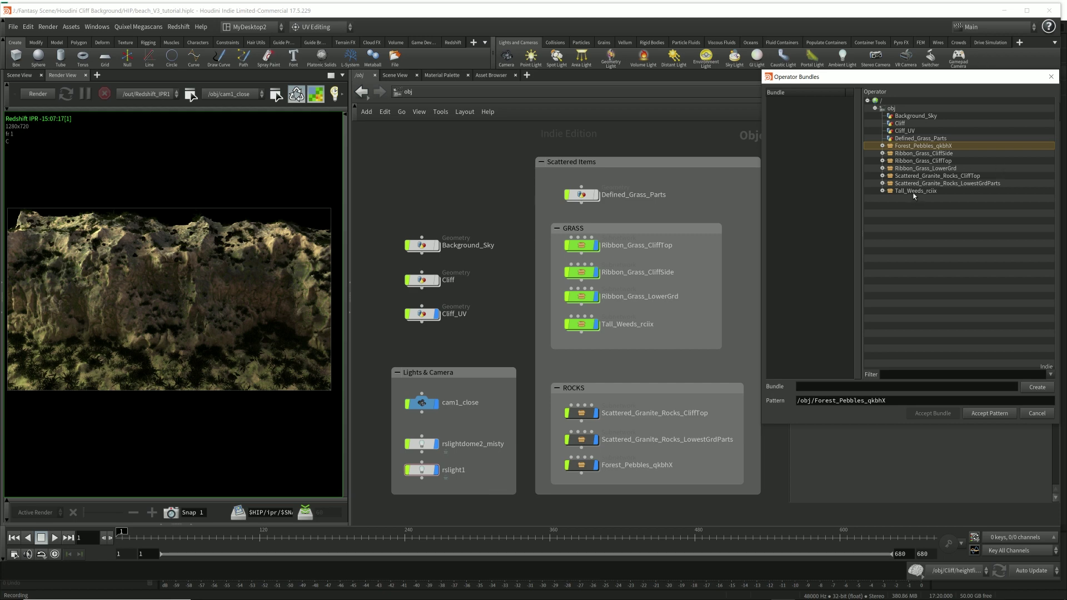
left_click(913, 191, "shift")
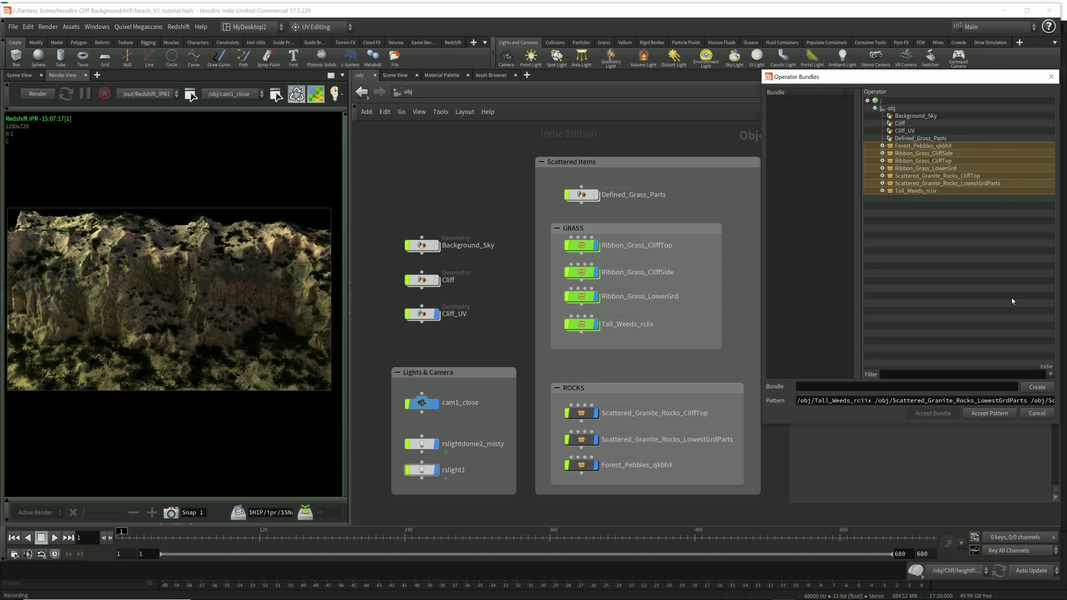
left_click(983, 415)
Set Shadows Enabled For to the same seven grass and rock objects
left_click(1042, 193)
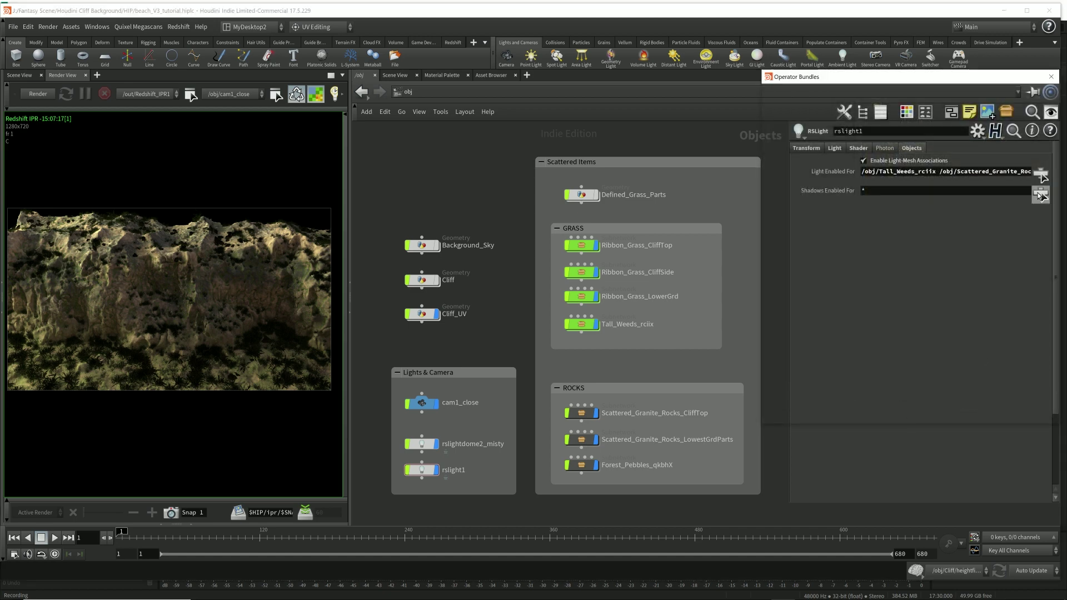
left_click_drag(904, 148, 904, 194)
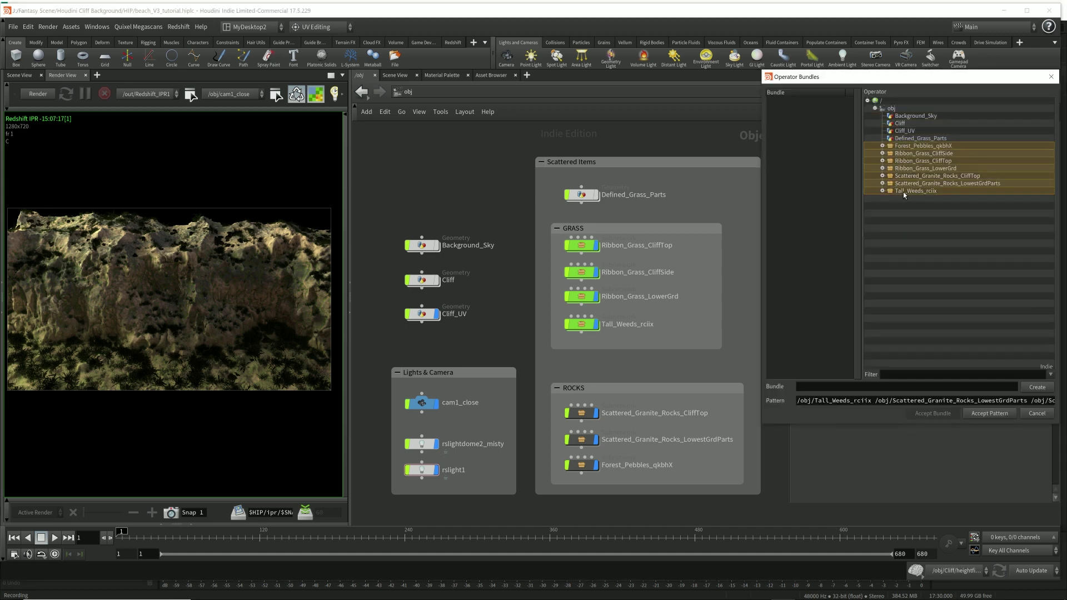
left_click(994, 414)
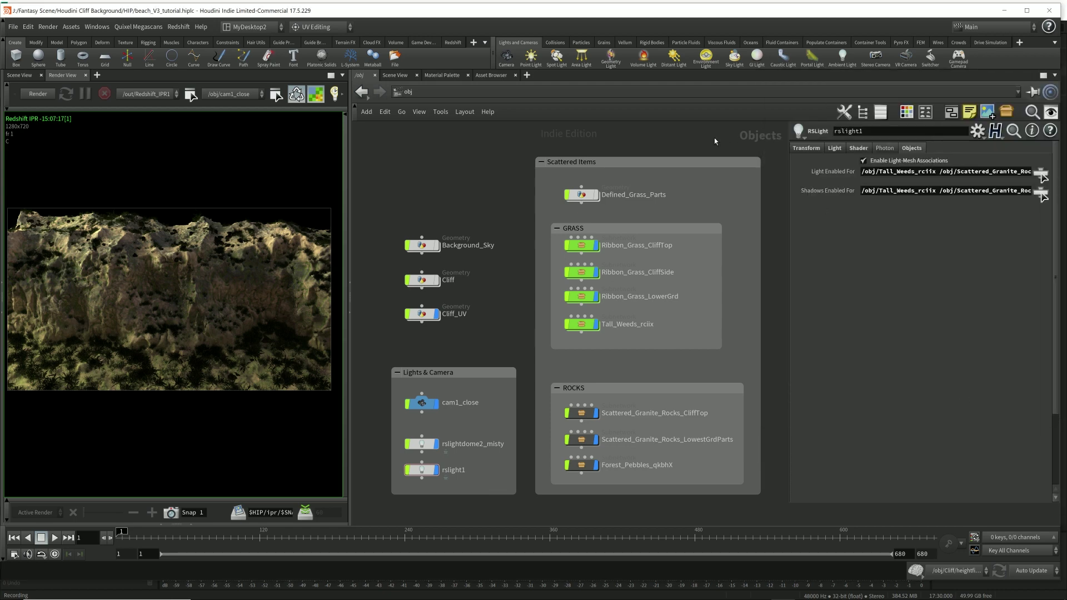
Verify the dome and area lights' object linking and restart the Redshift IPR render
left_click(423, 444)
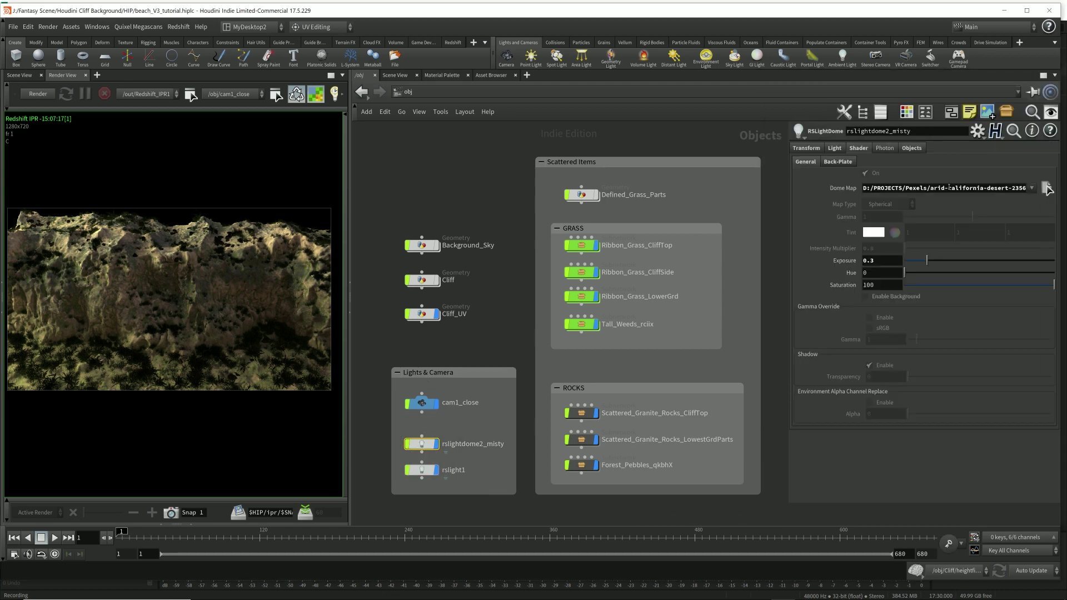
left_click(912, 148)
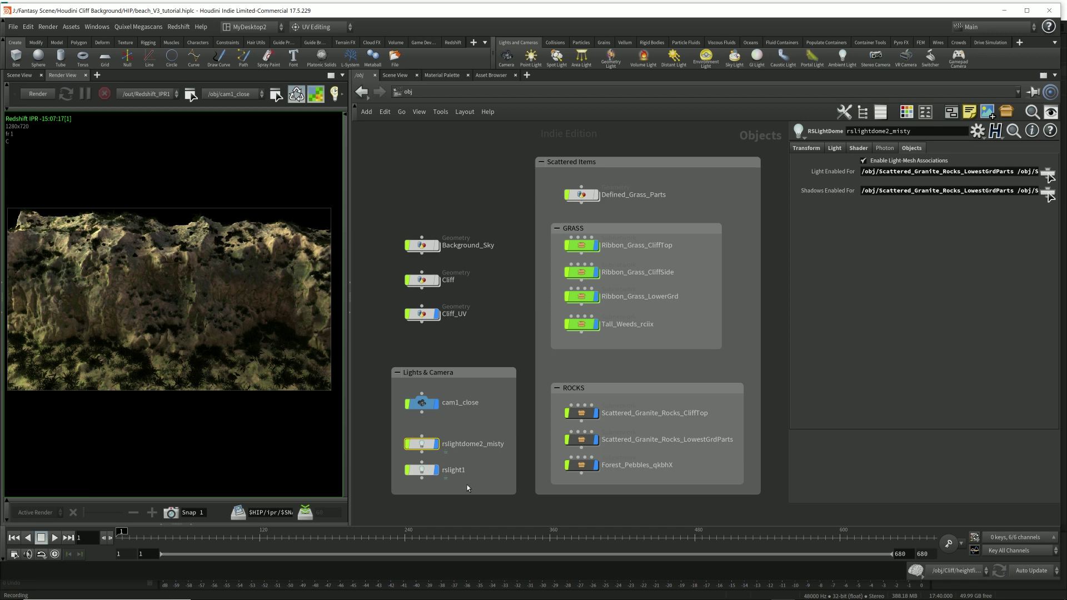
left_click(422, 469)
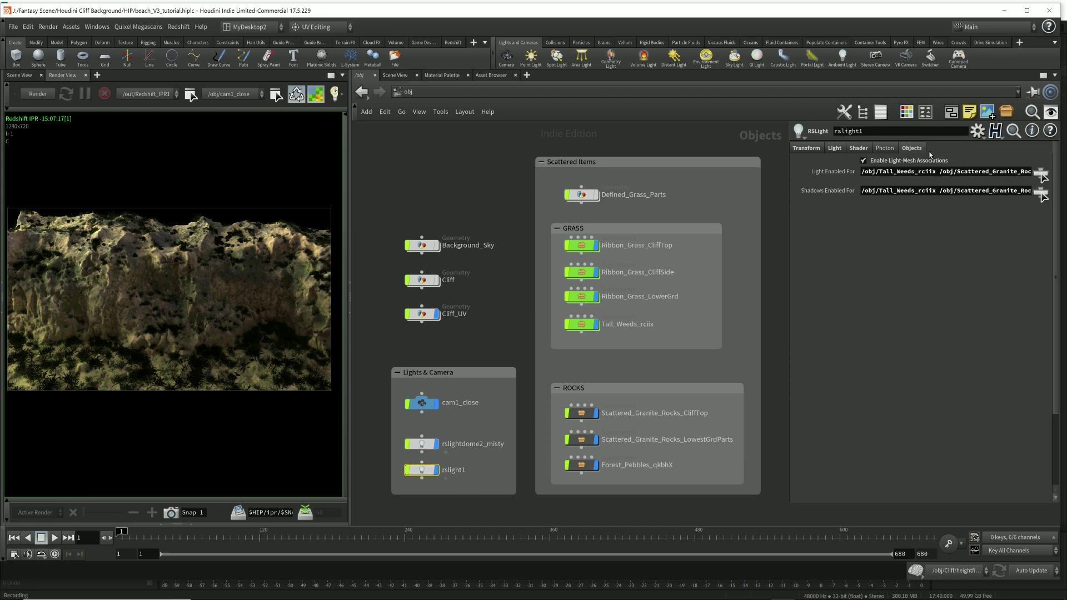
left_click(541, 181)
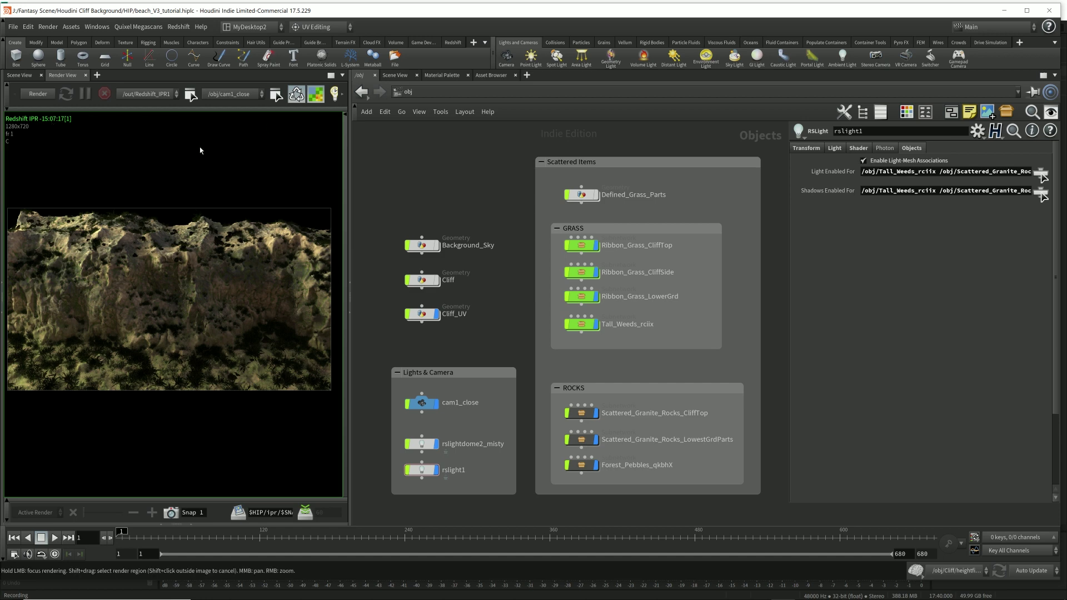
left_click(35, 94)
left_click(834, 149)
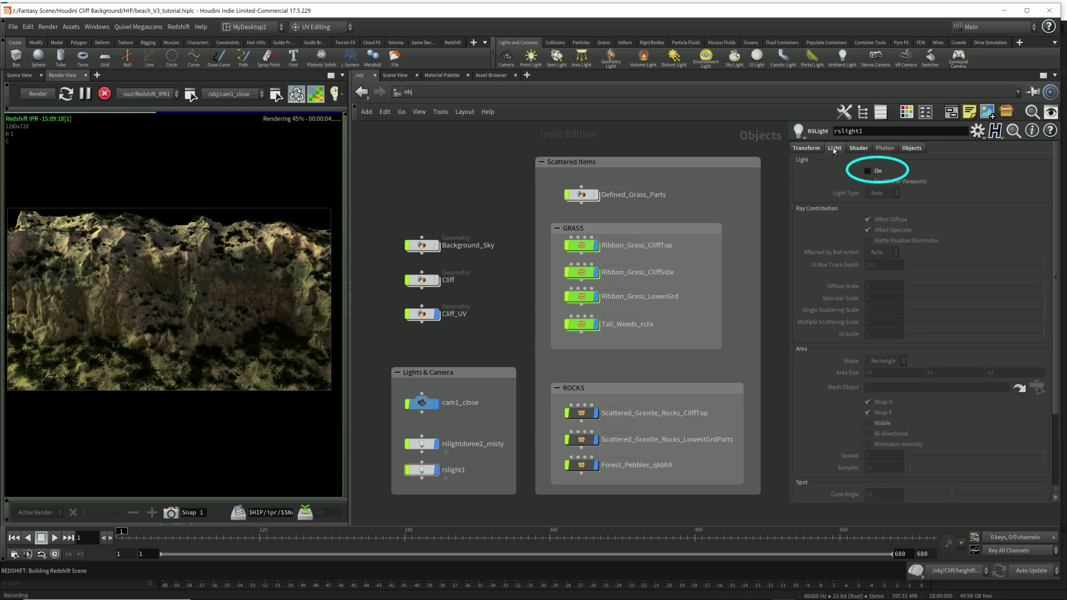
Turn On rslight1 and rslightdome2_misty, then select the Cliff geometry object
left_click(421, 444, "shift")
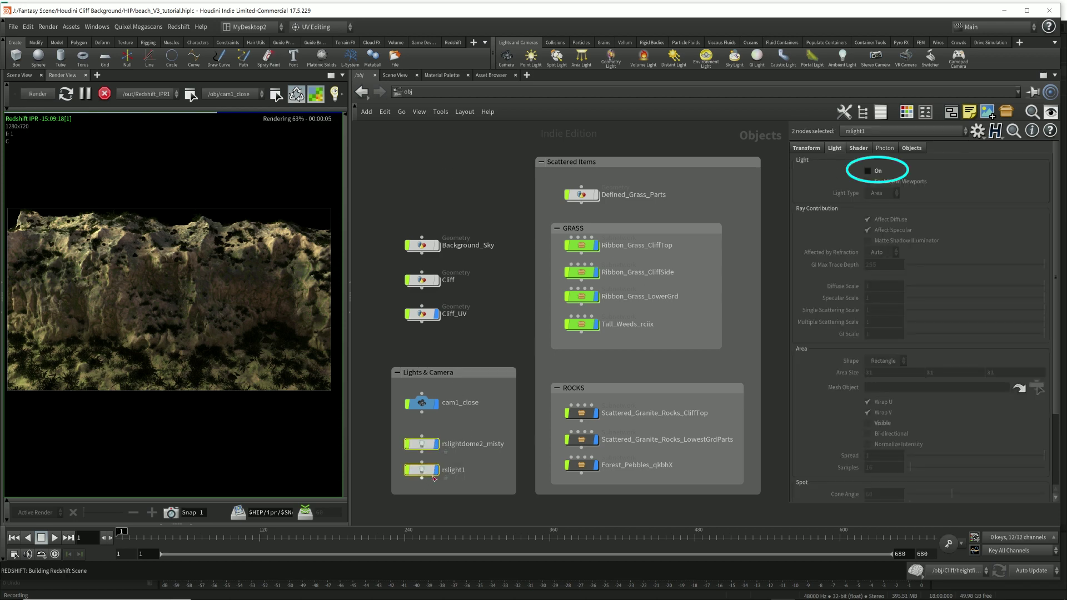
left_click(868, 171)
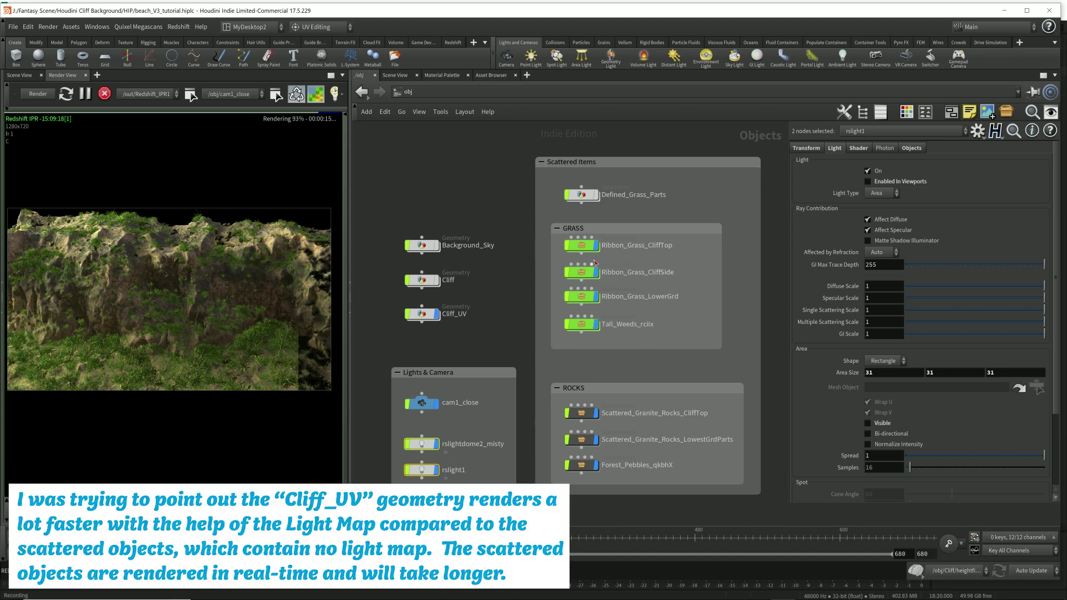
mouse_move(588, 250)
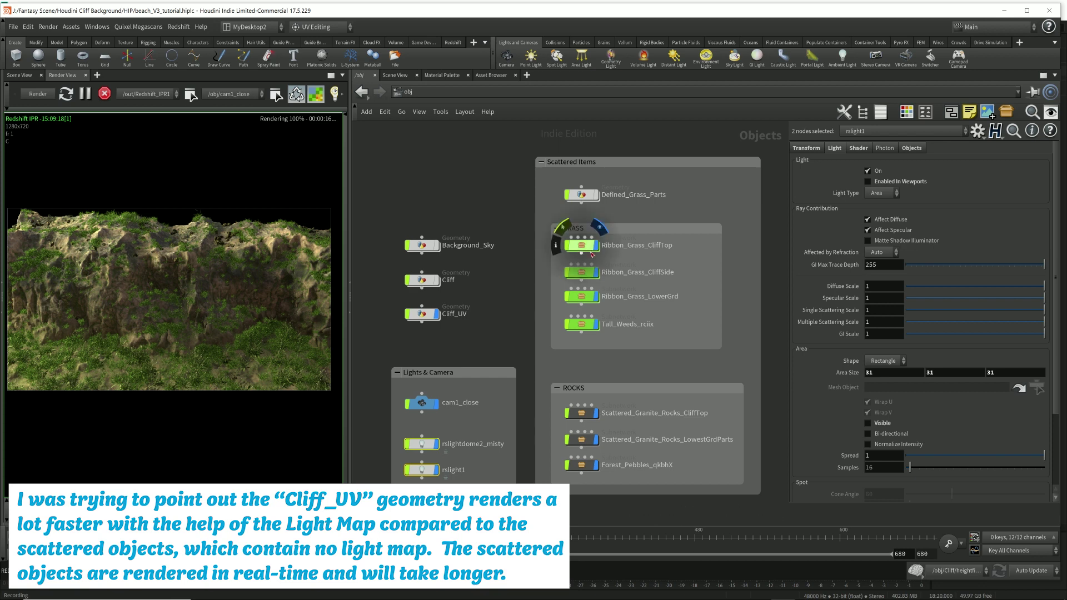
left_click(524, 280)
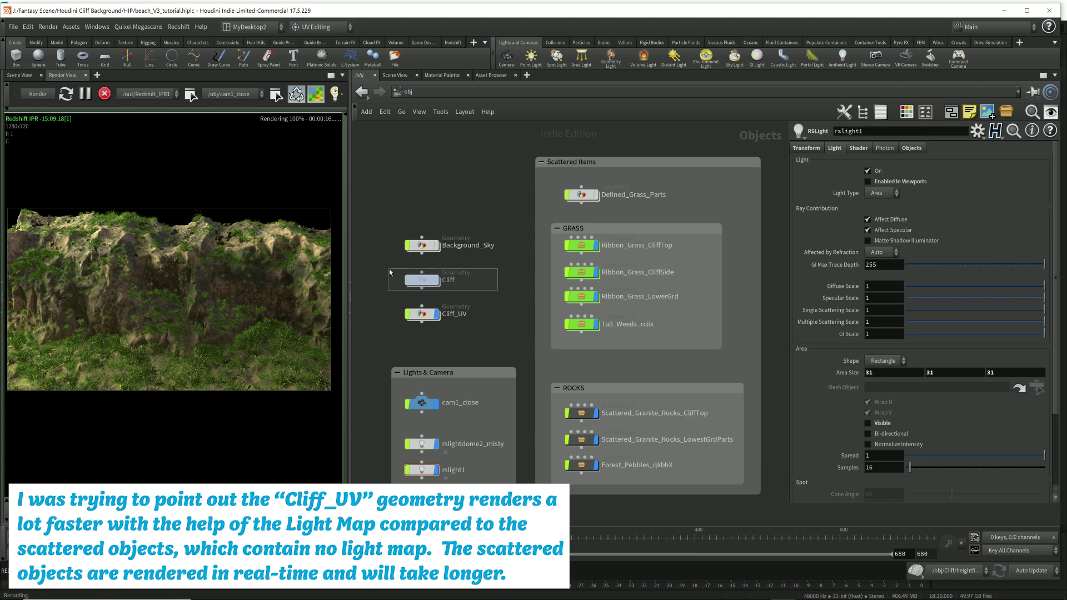
left_click(422, 280)
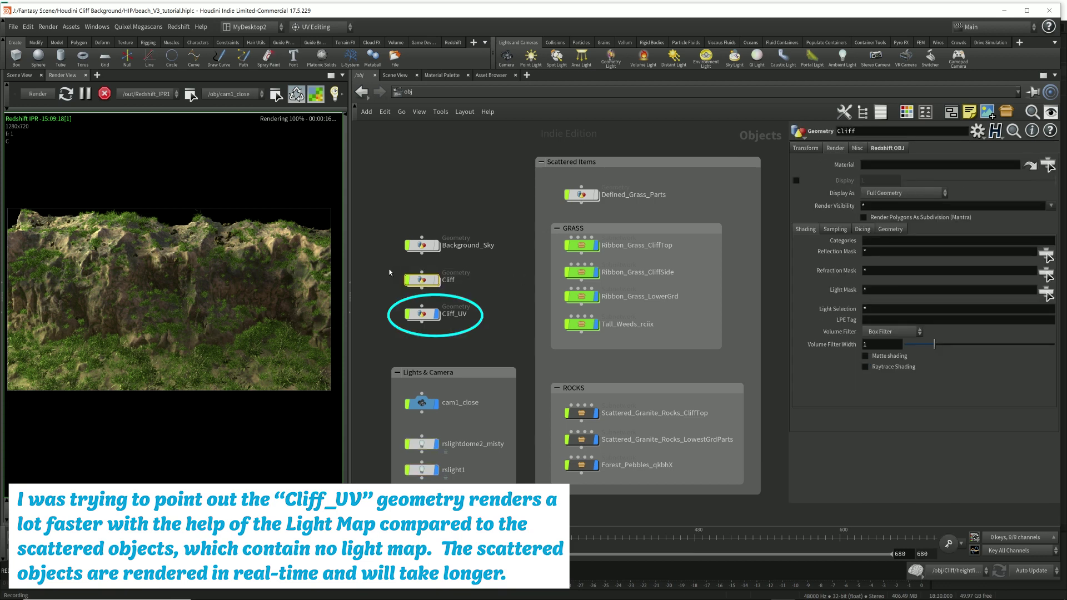